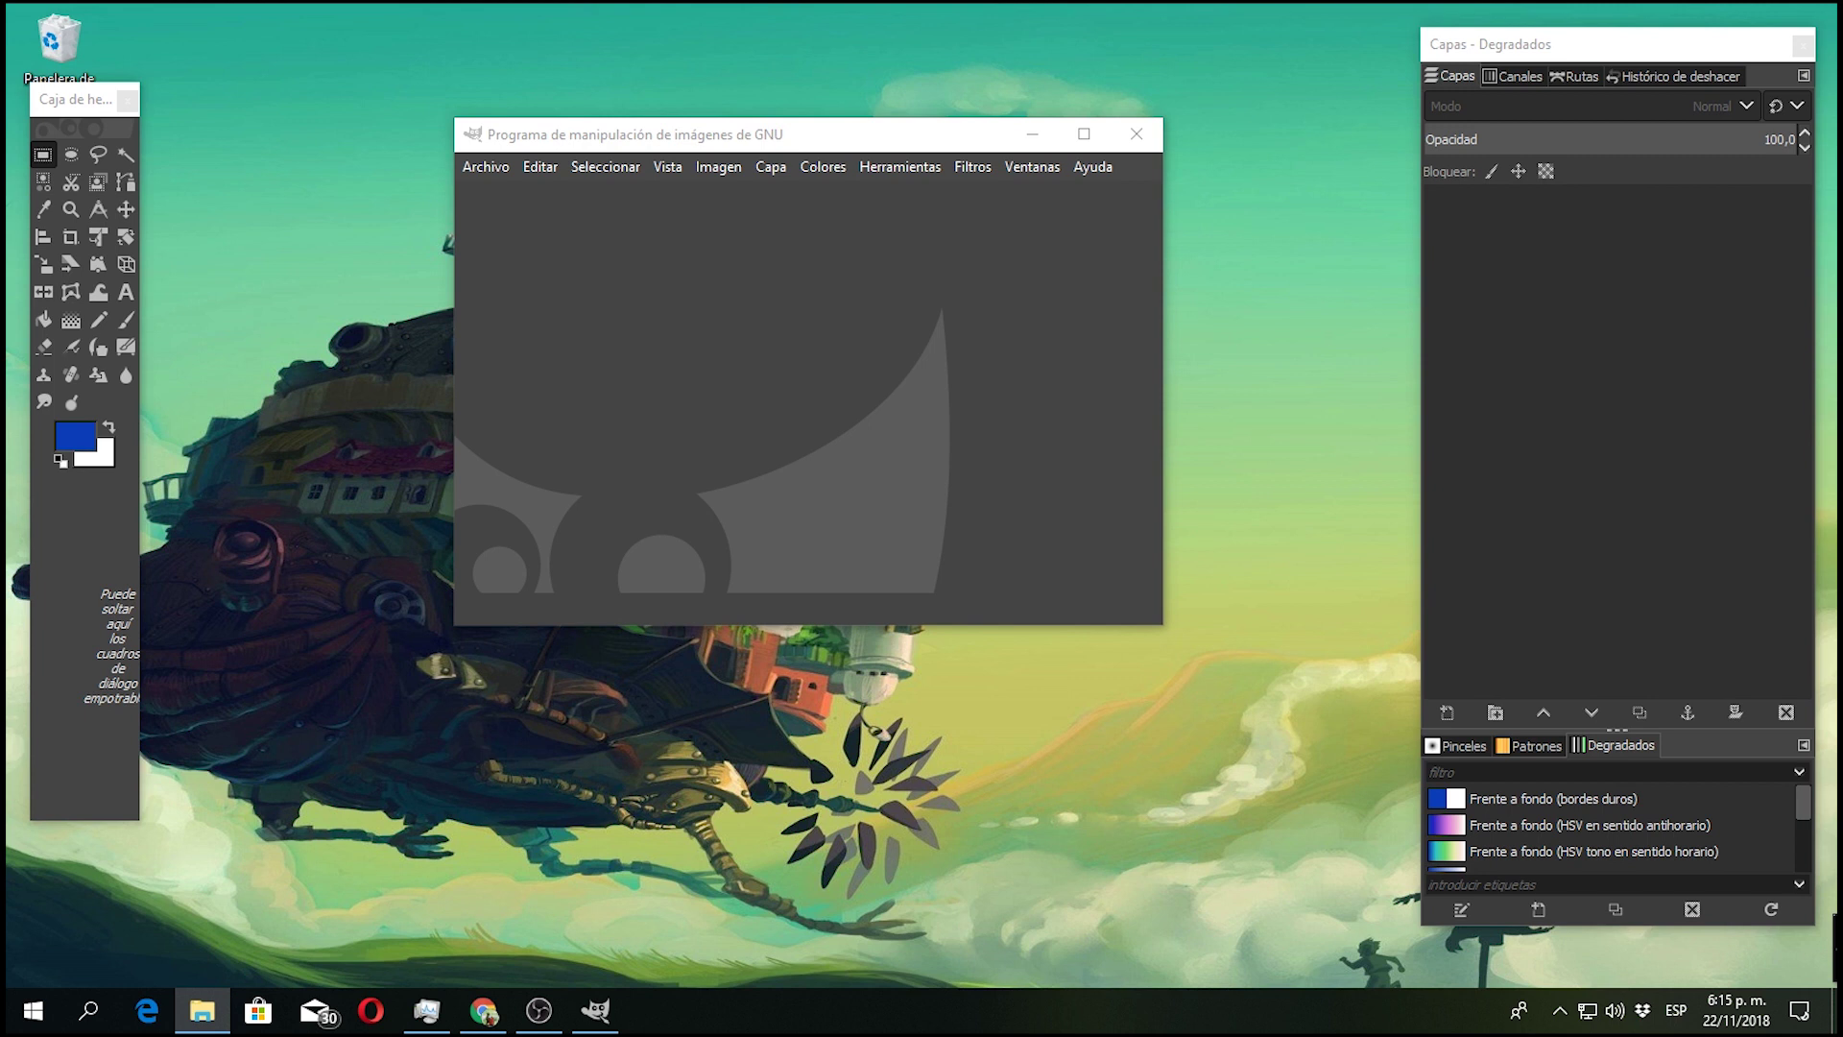
View the GIMP 2.10.2 version info, close it, and bring the gifftest folder forward.
left_click(1094, 165)
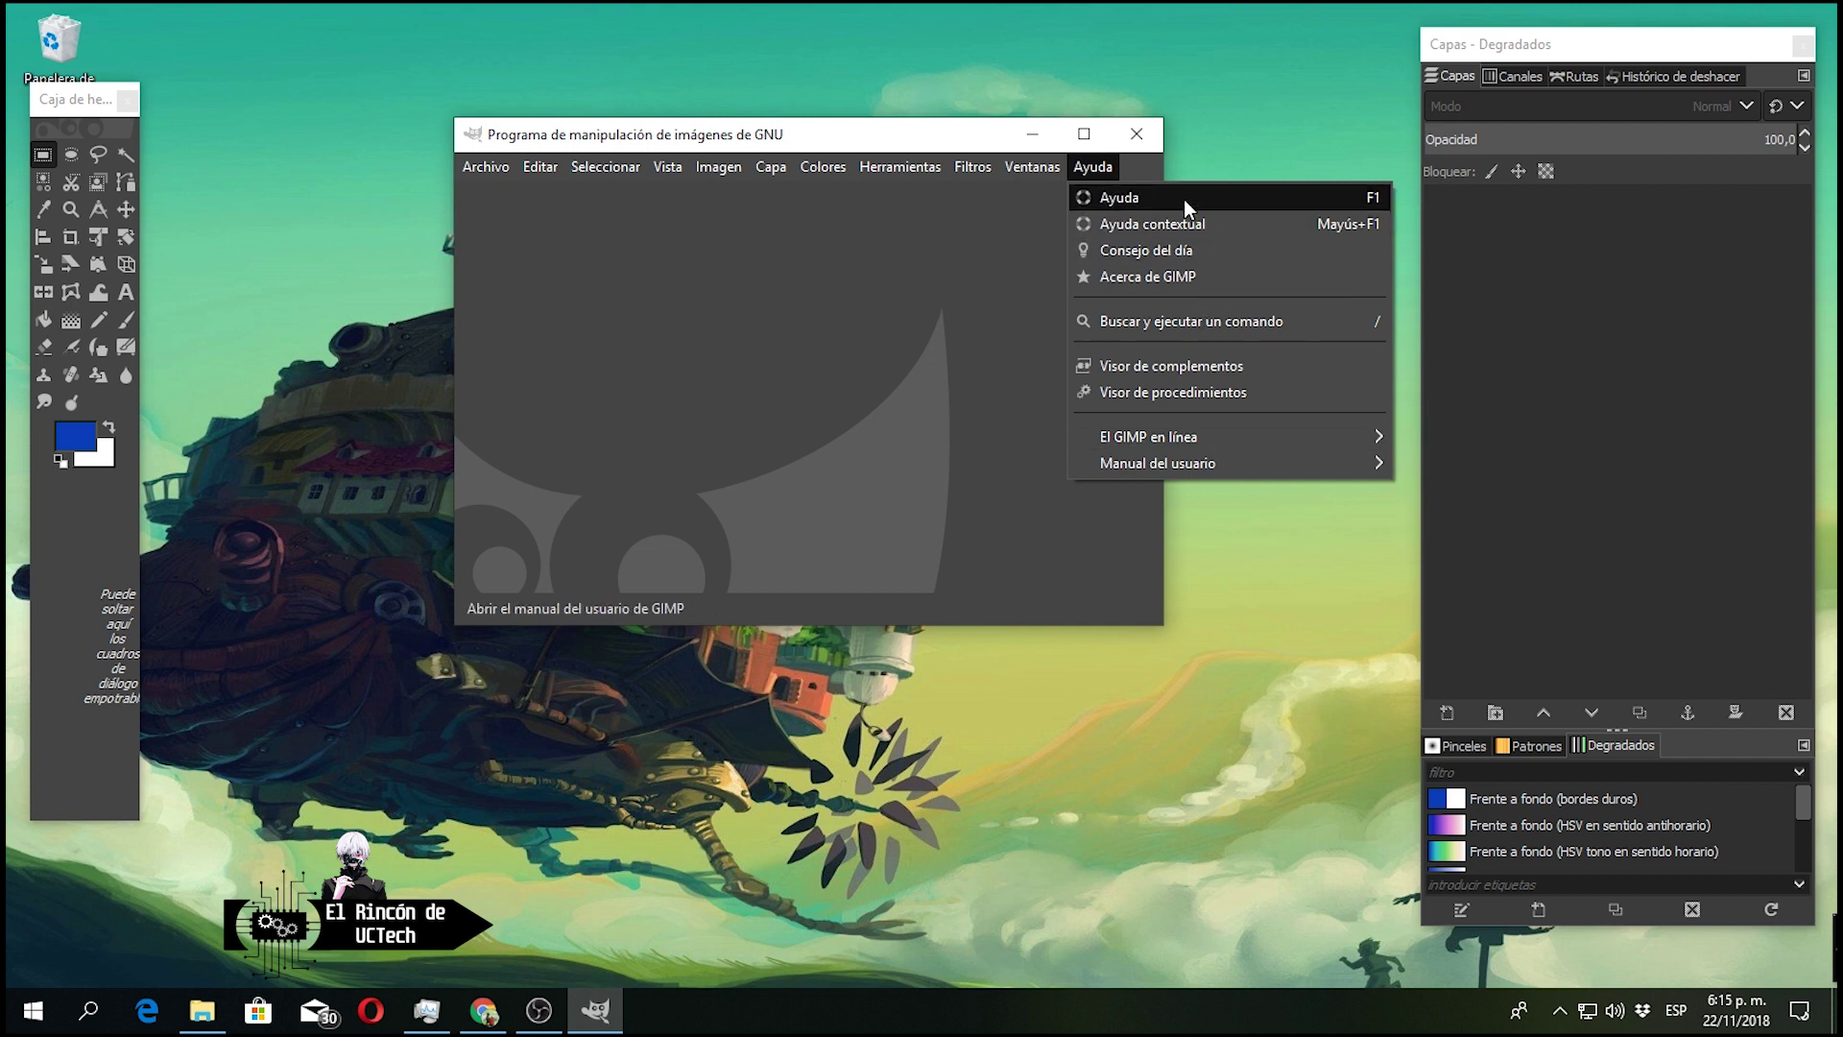
left_click(1173, 277)
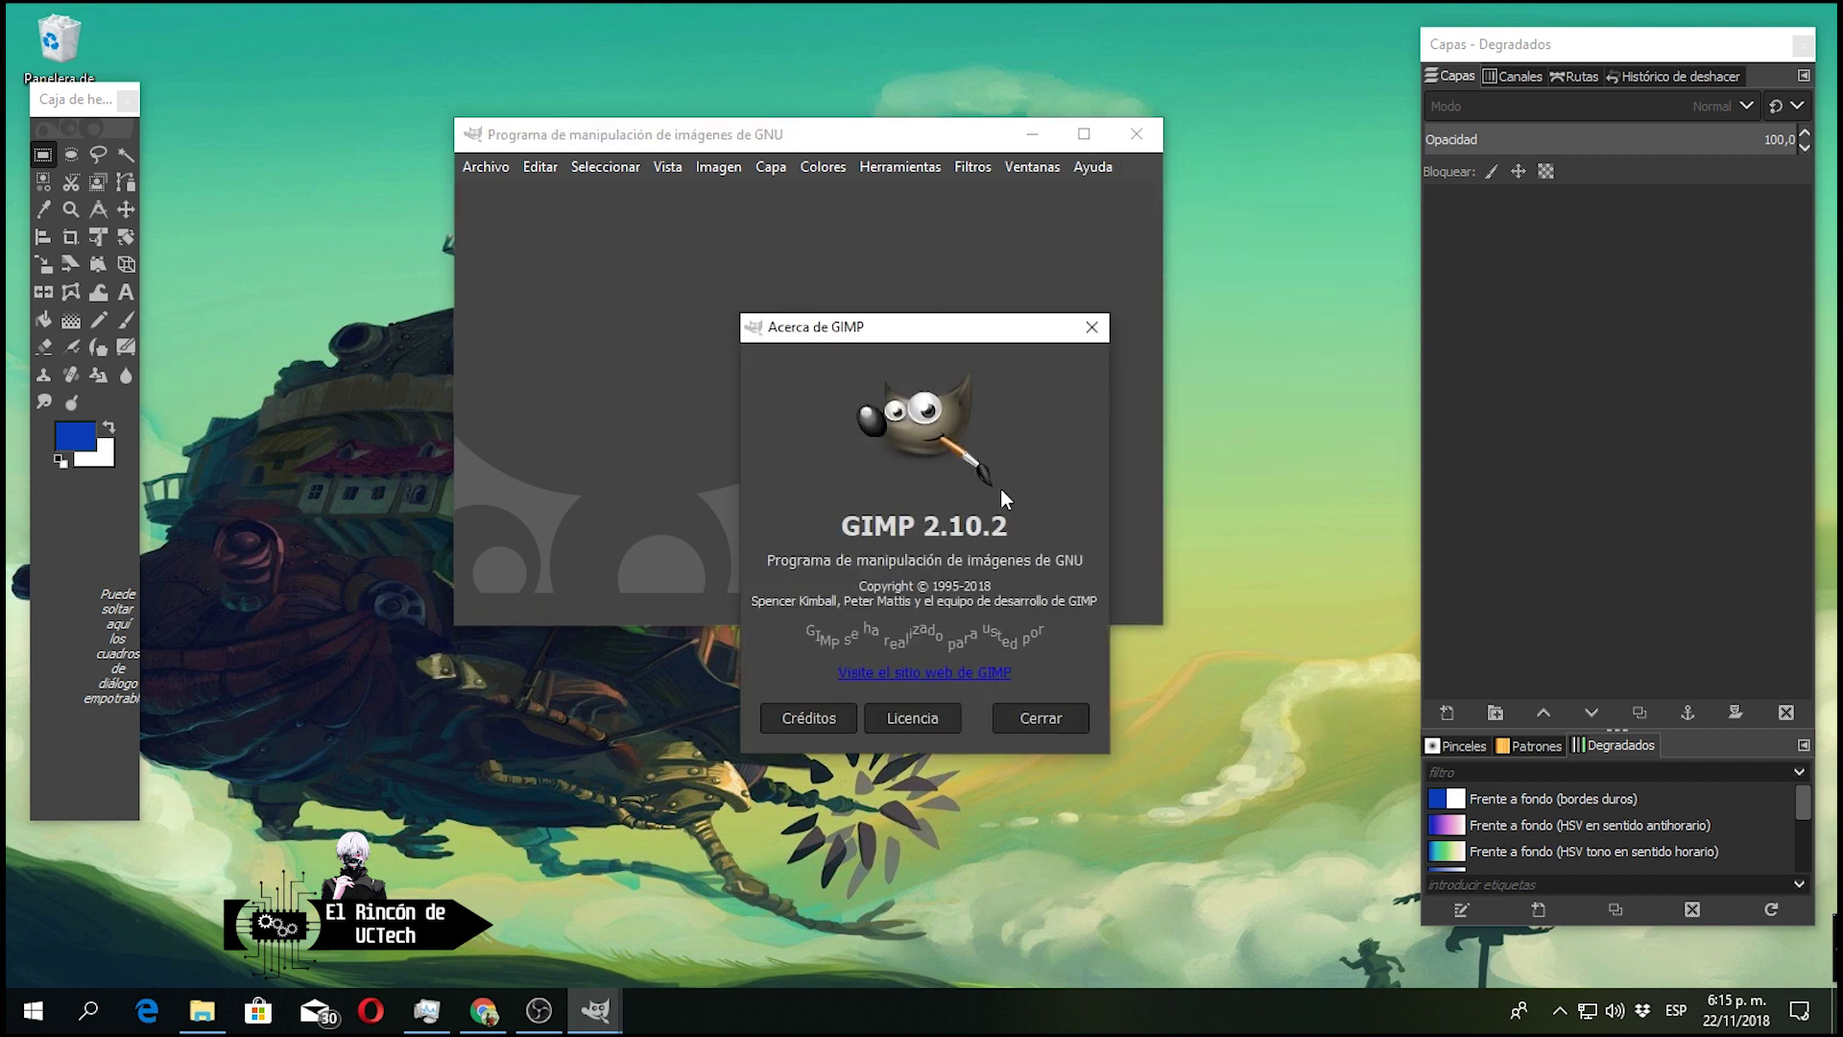
left_click(1040, 718)
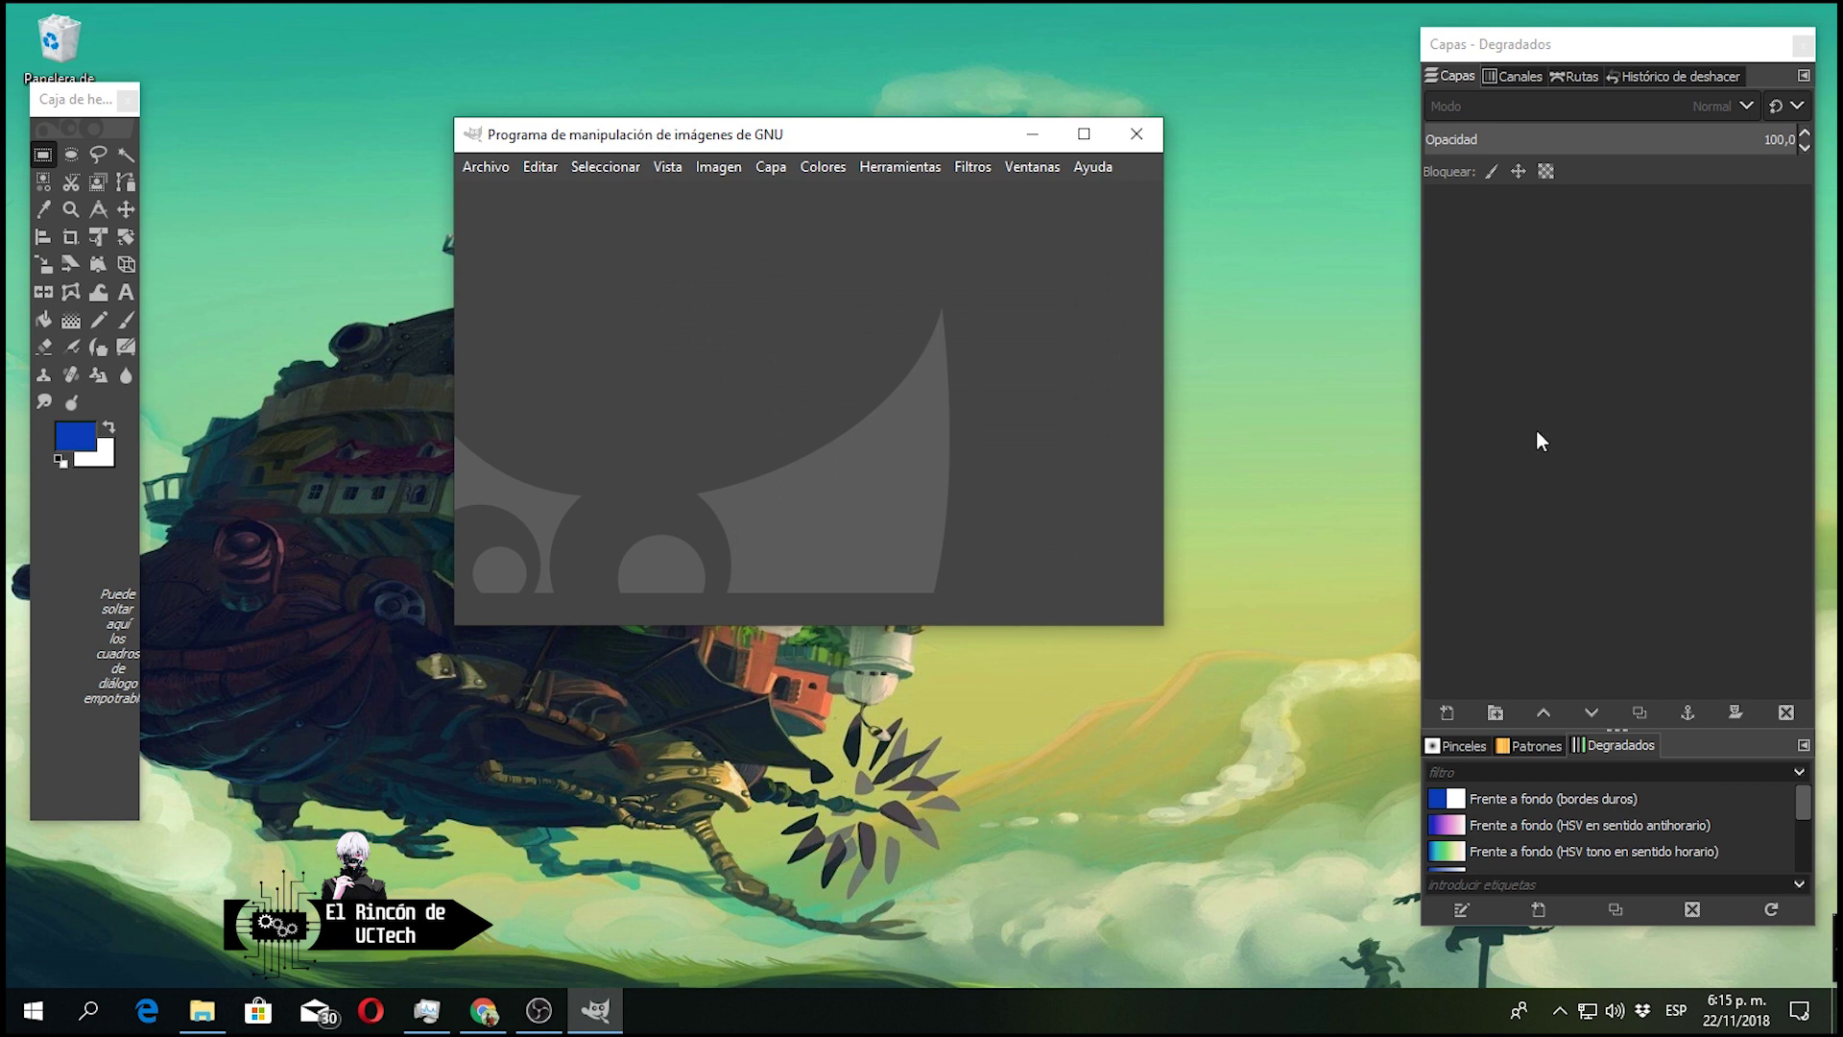
left_click(201, 1010)
Preview giff1 and the next two frames in Photos, then close the viewer.
left_click_drag(807, 129, 683, 154)
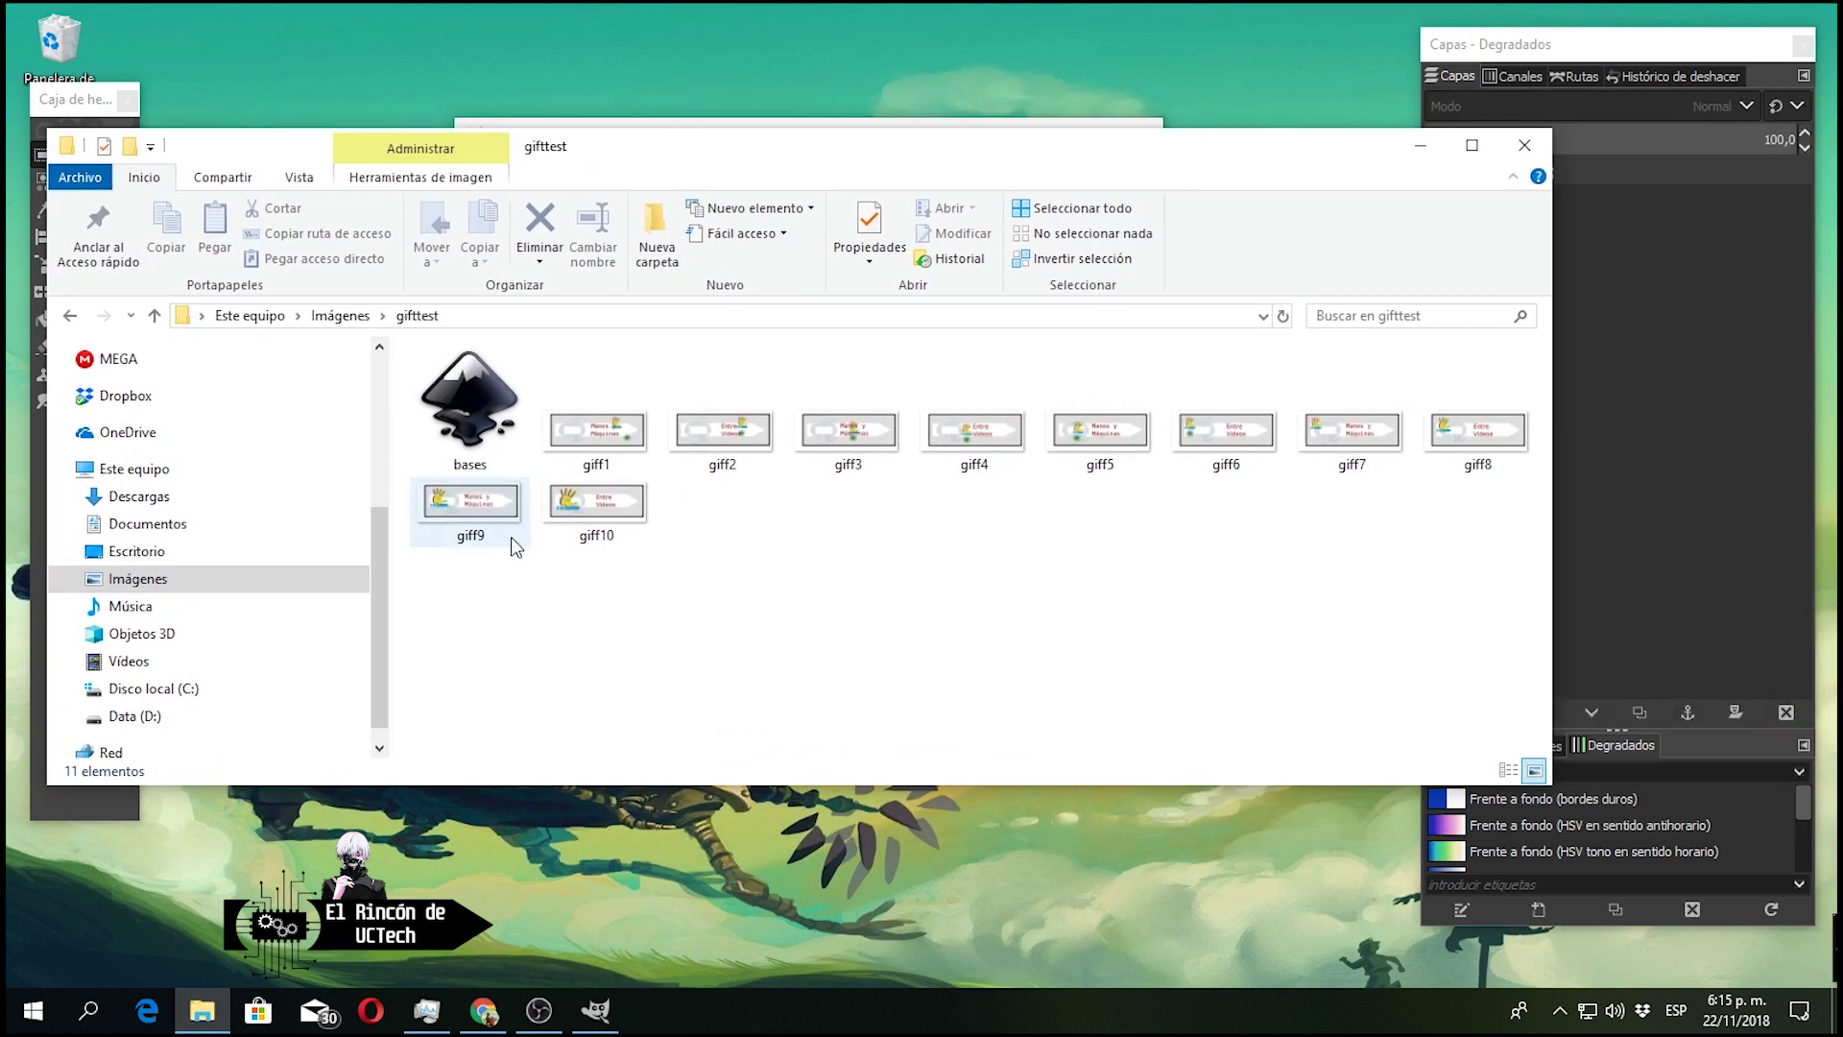
left_click(624, 446)
double_click(621, 440)
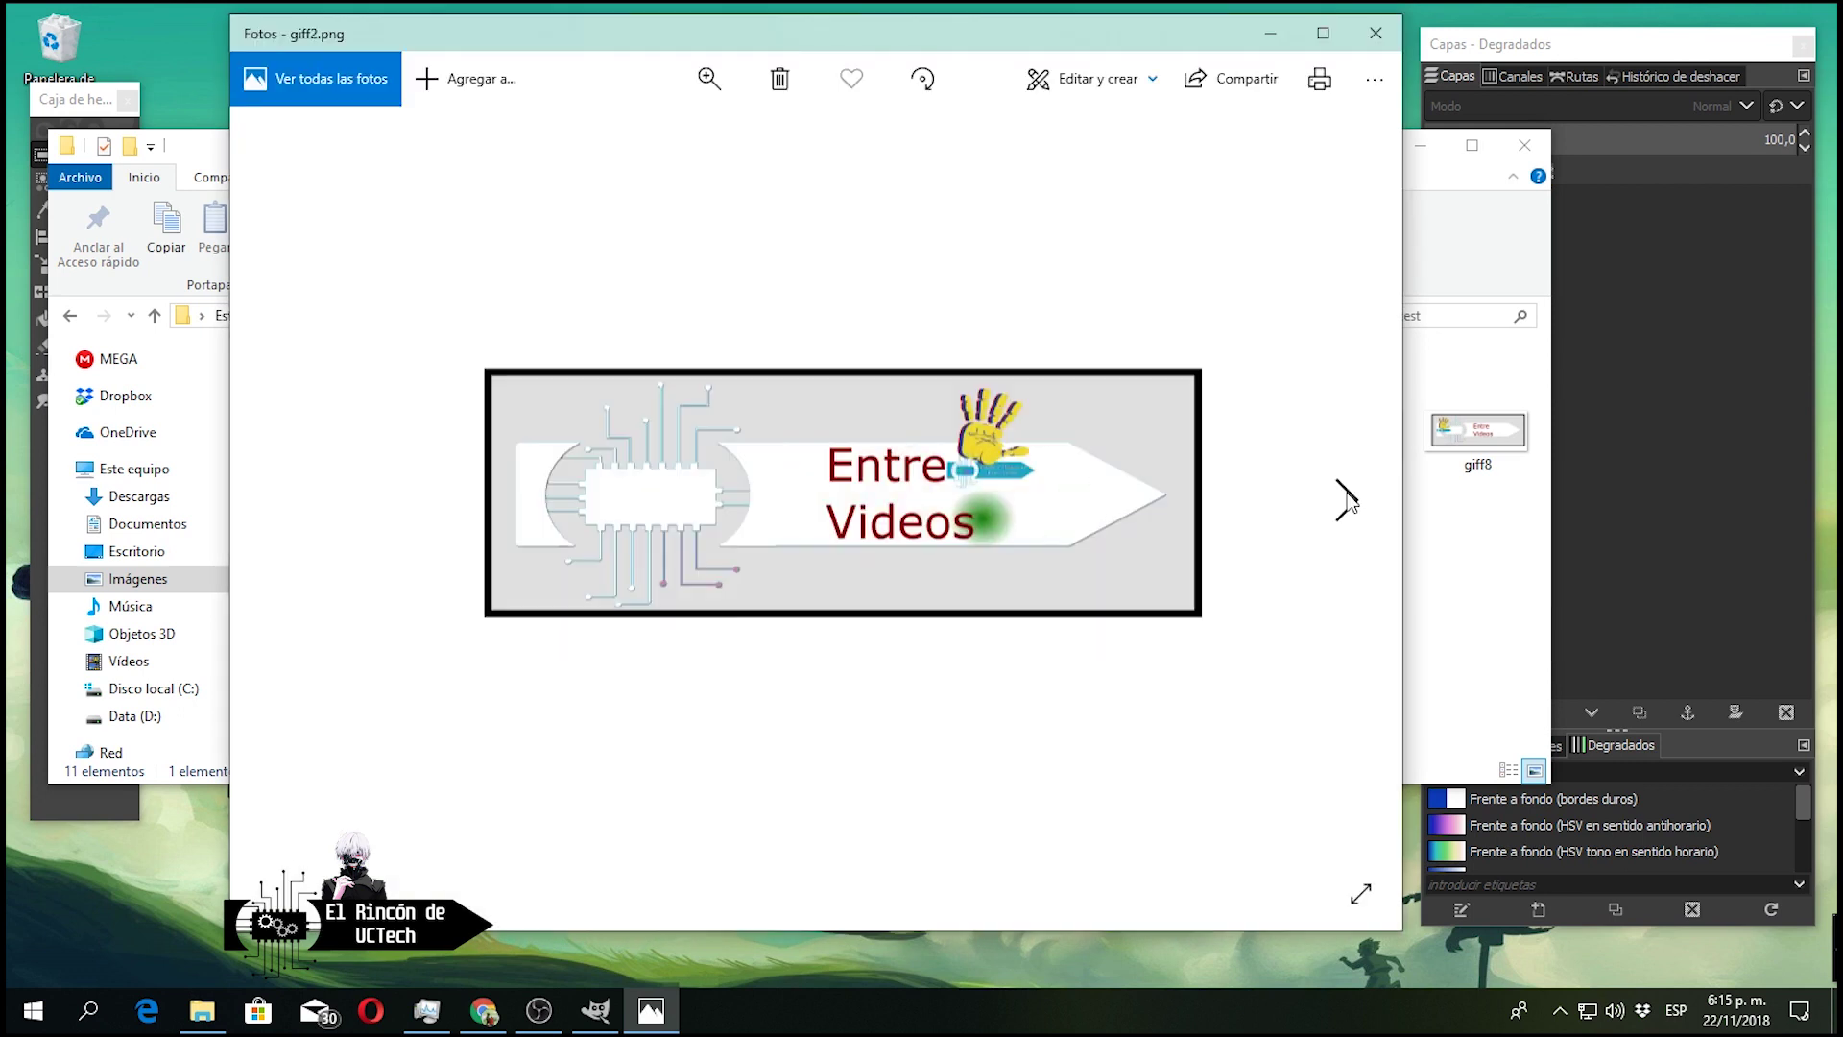
left_click(1344, 500)
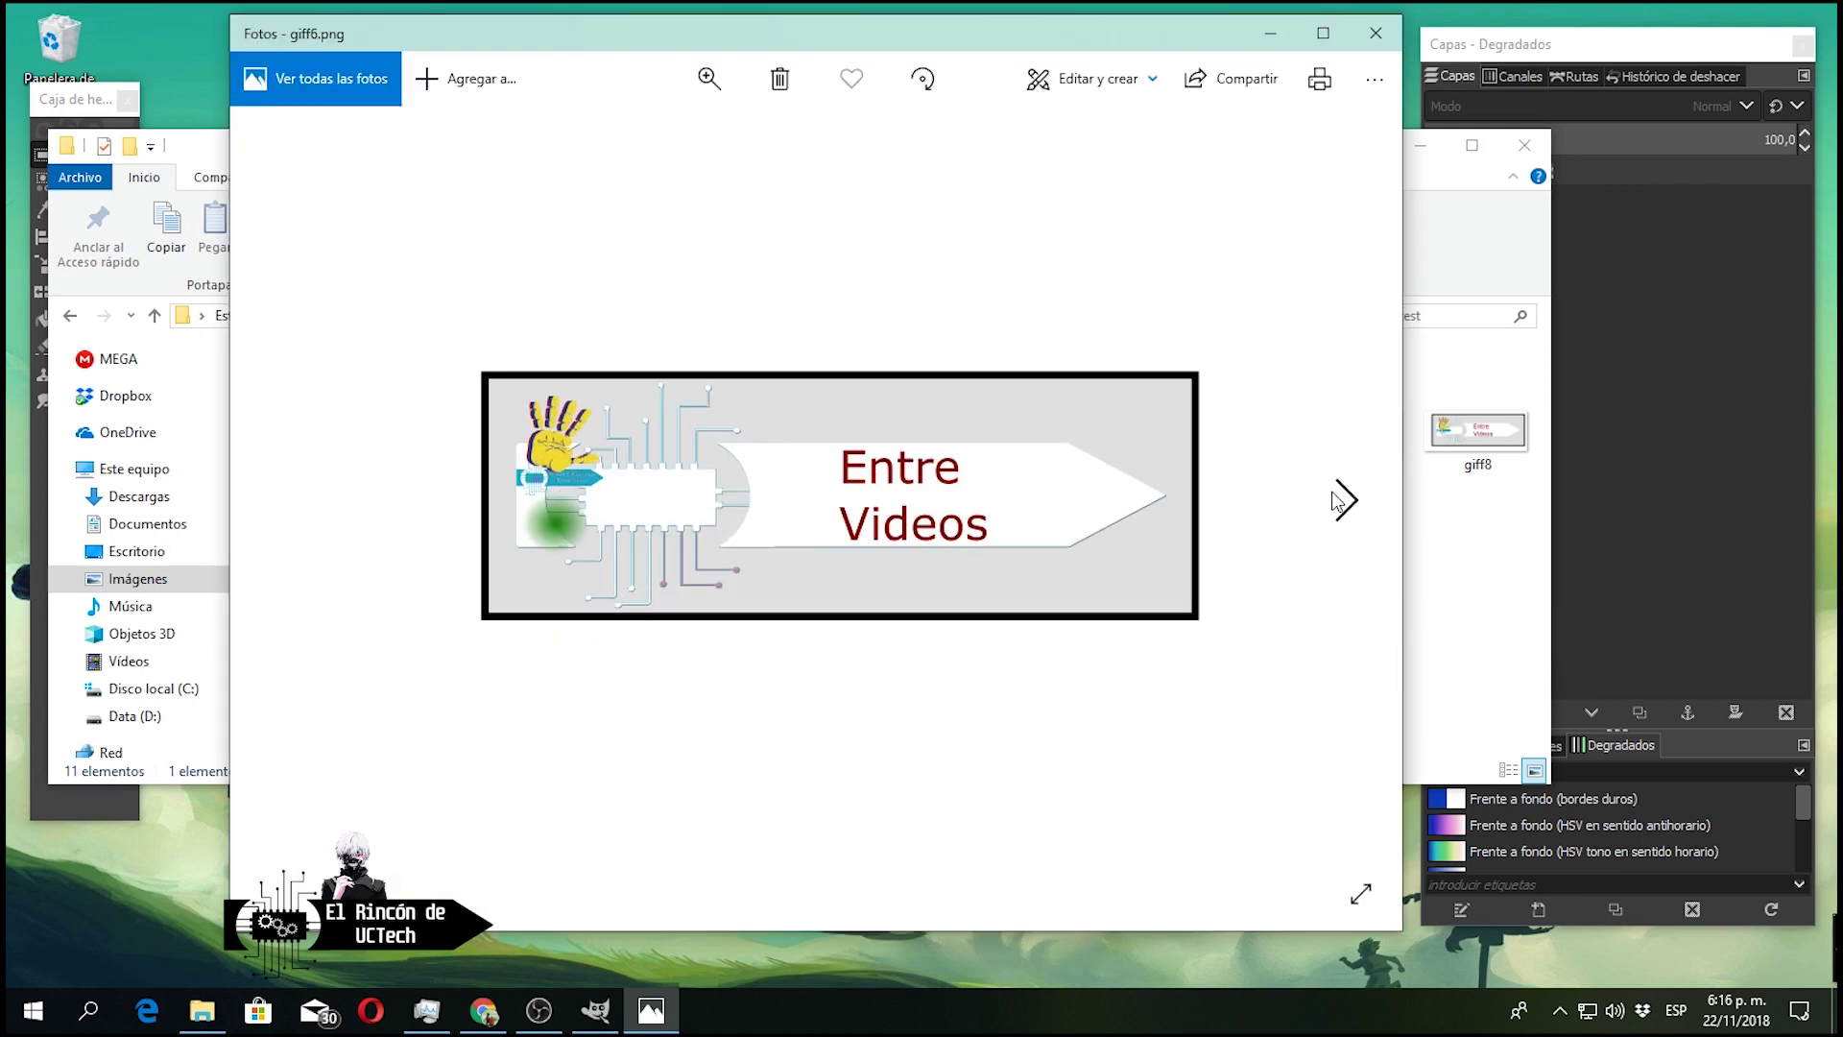
left_click(1336, 500)
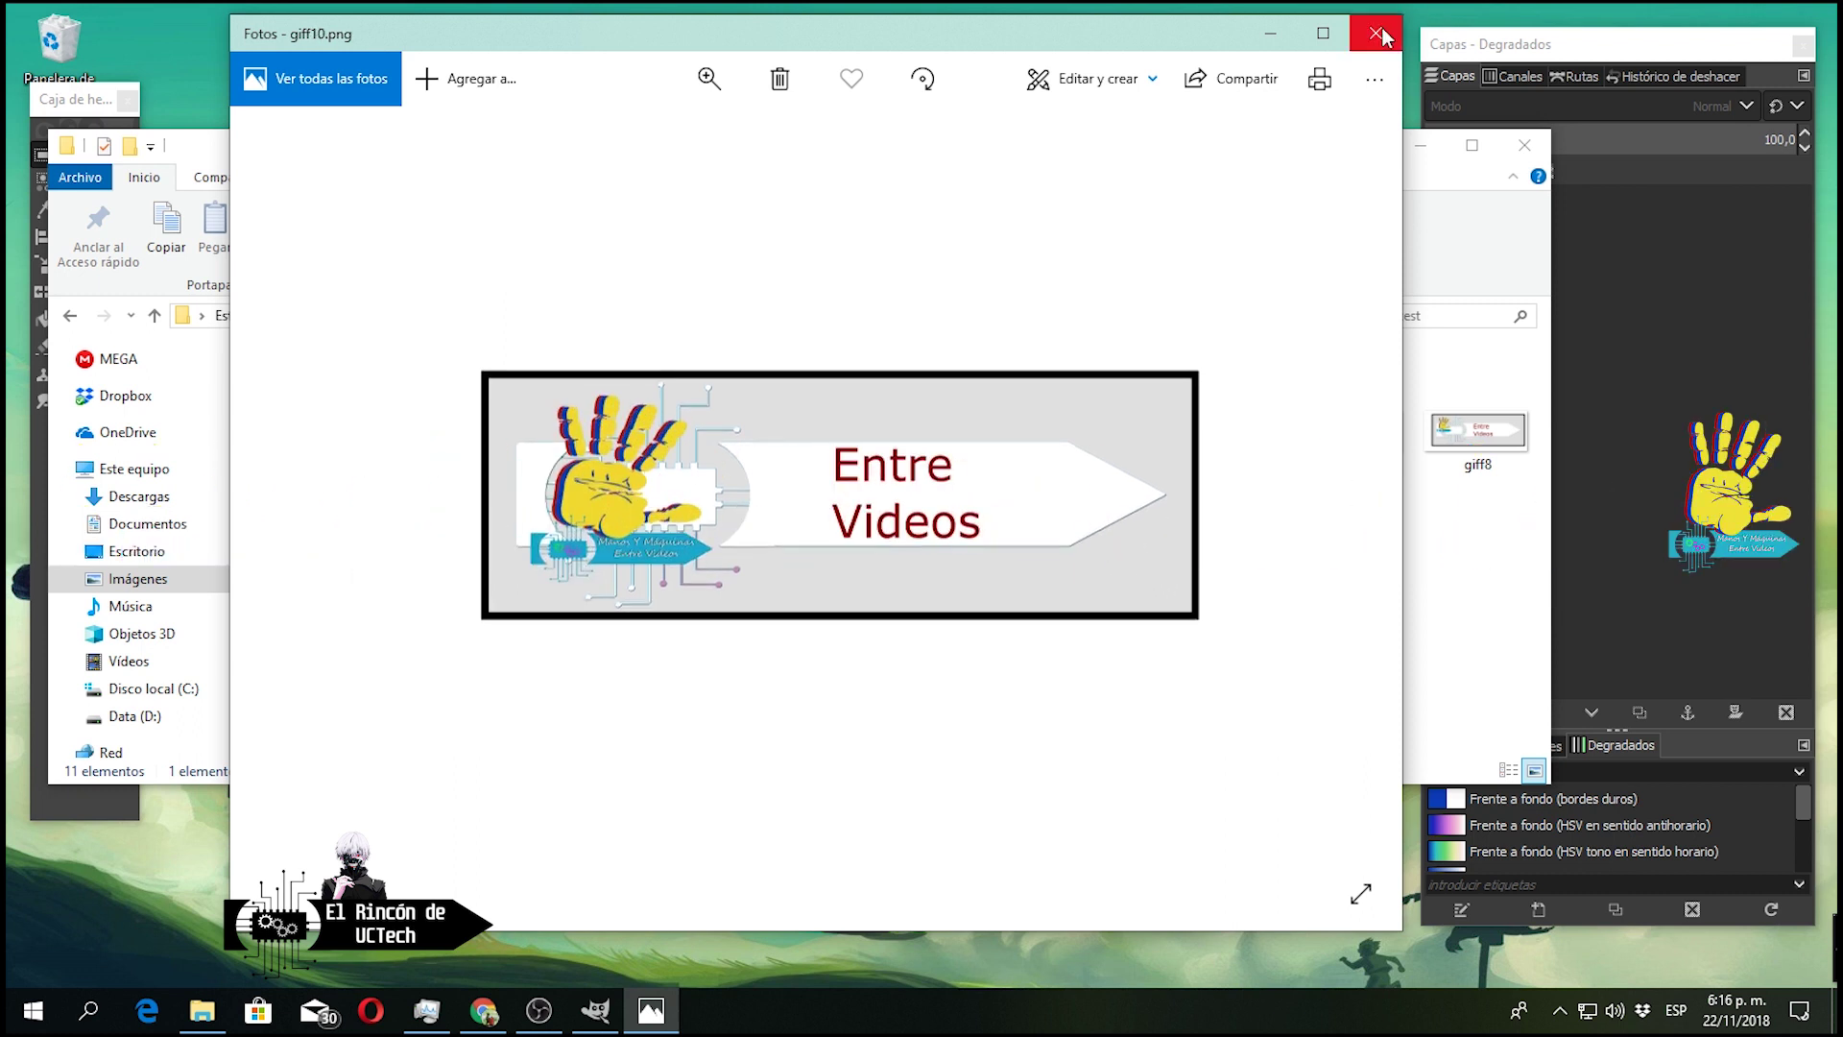
left_click(1376, 33)
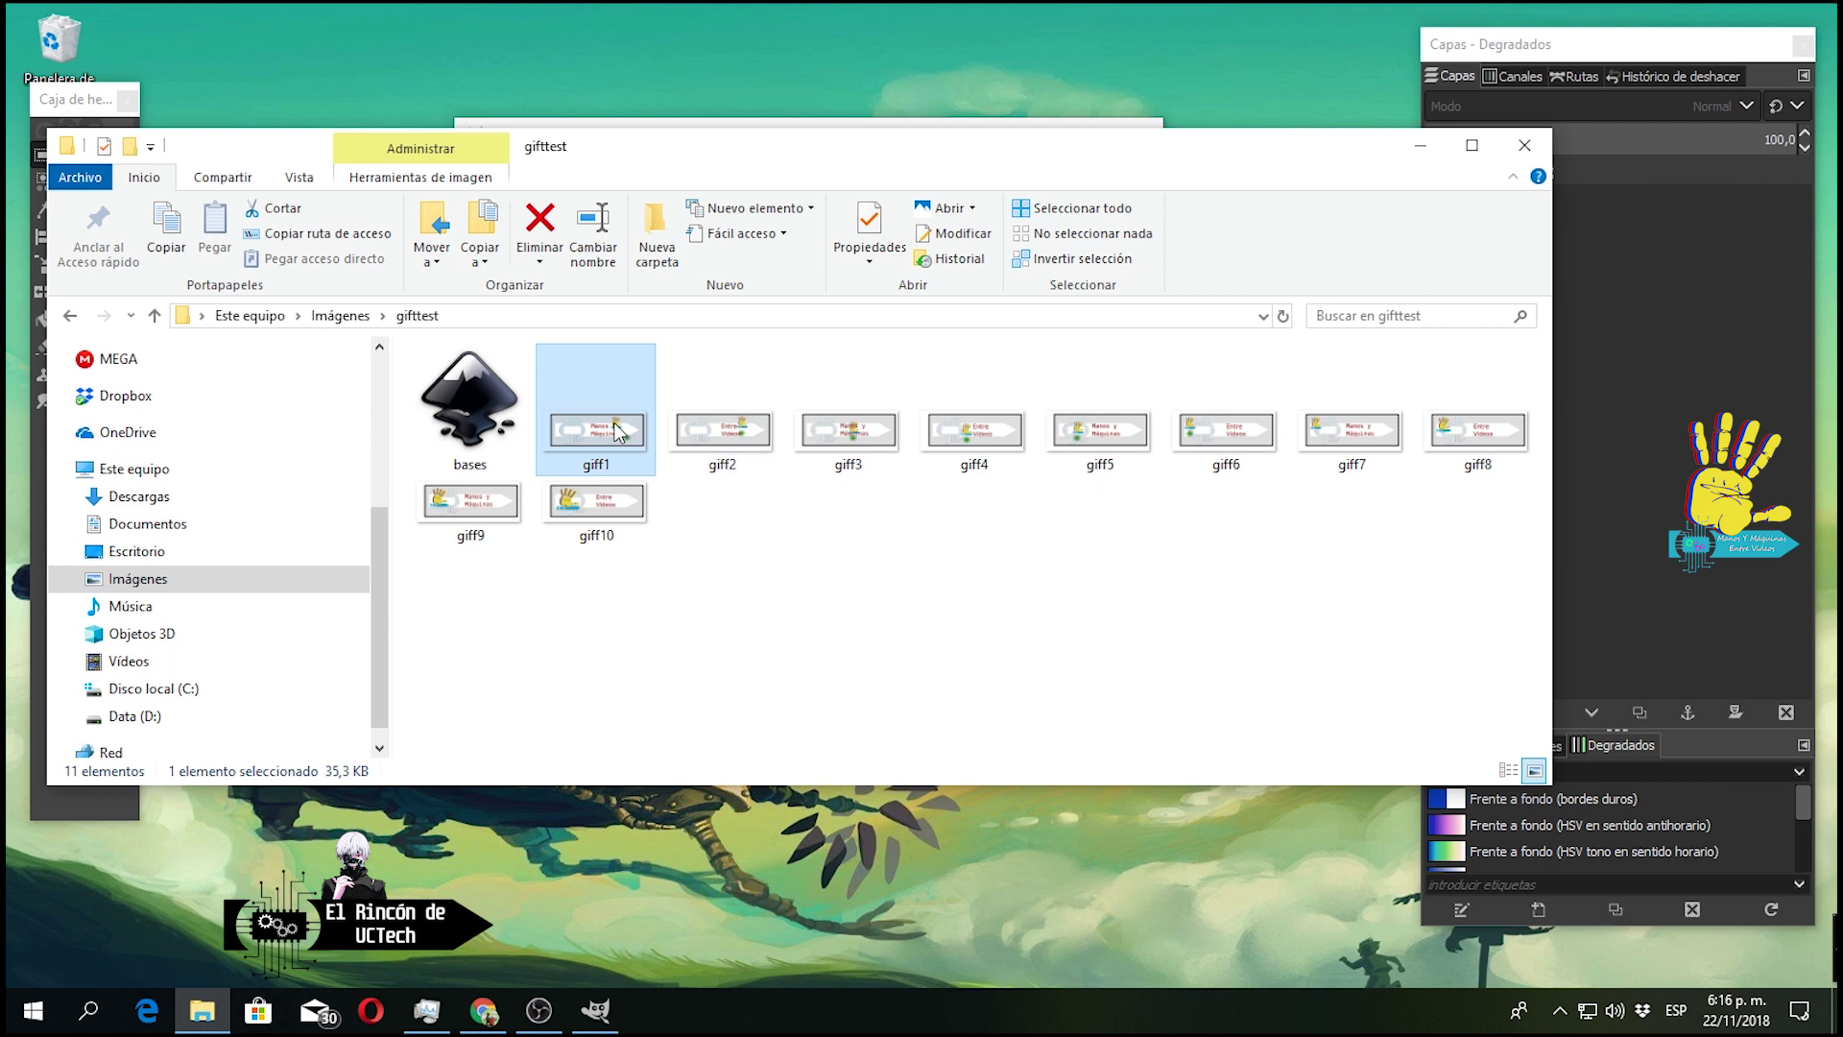
Preview giff1 once more and move the folder window off to the right.
double_click(713, 446)
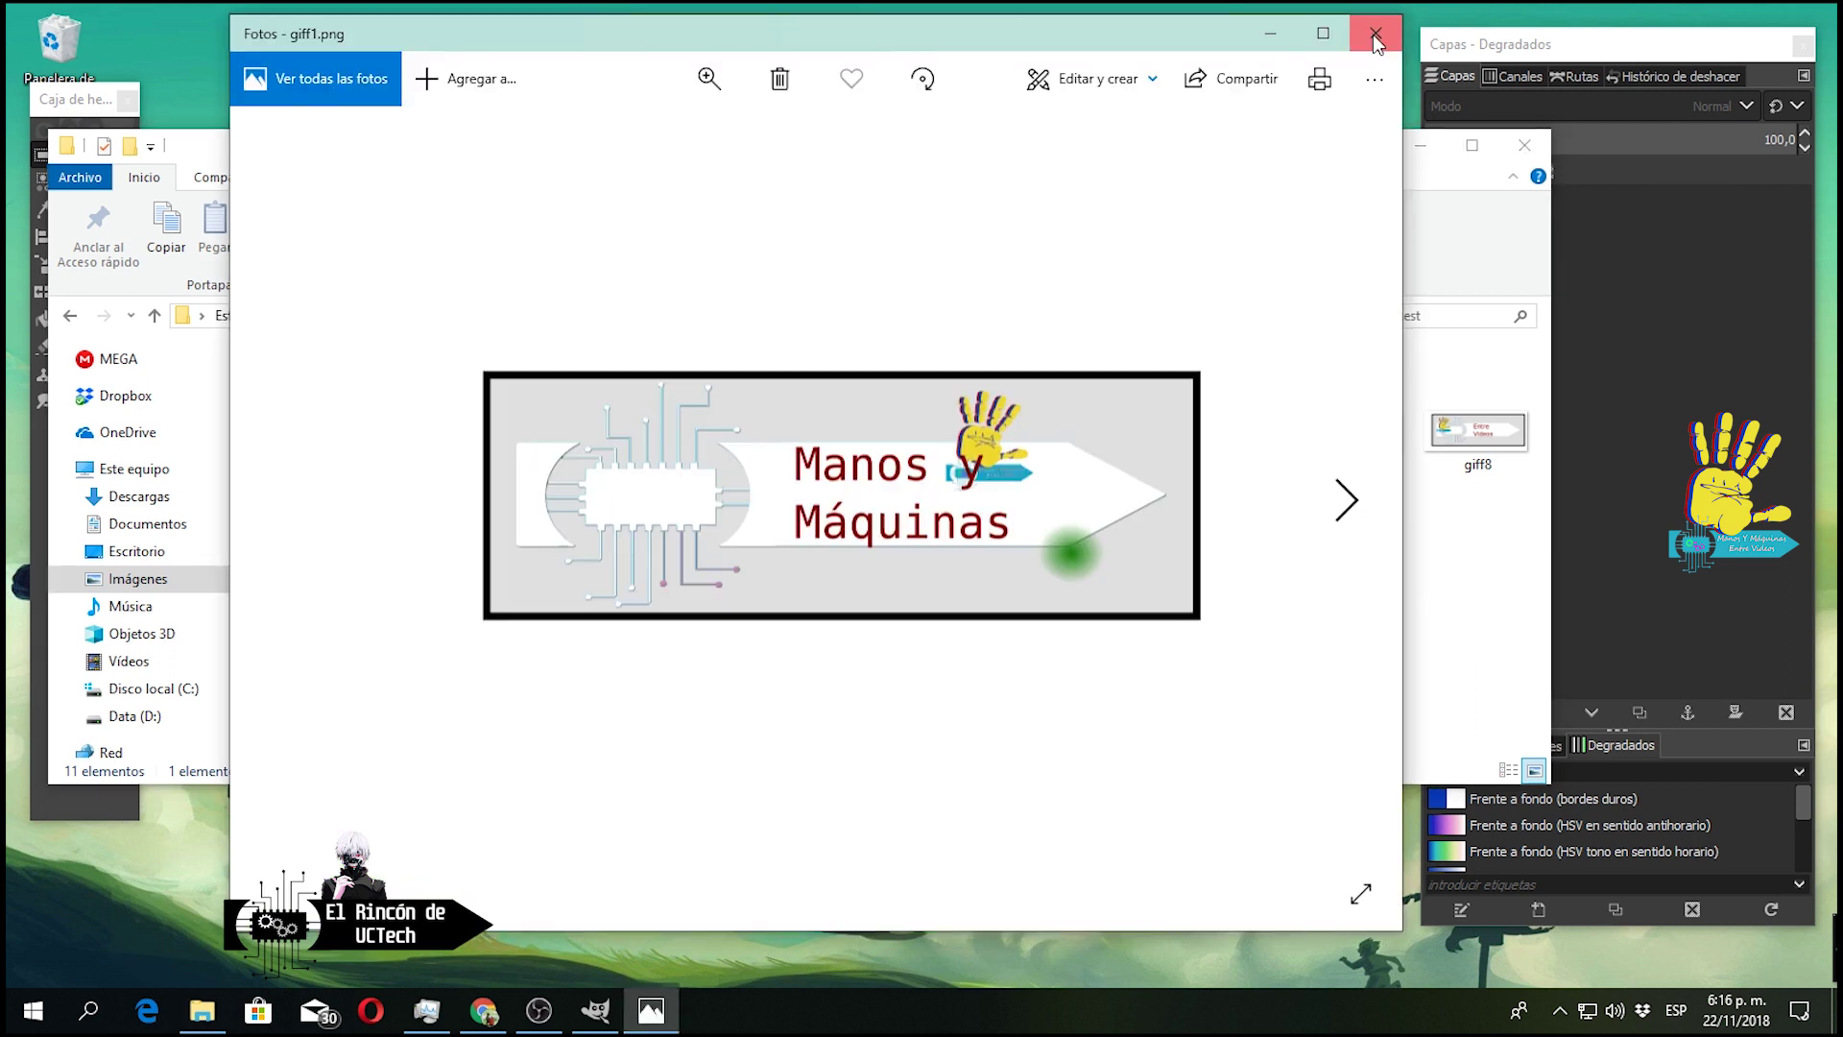
left_click(1372, 32)
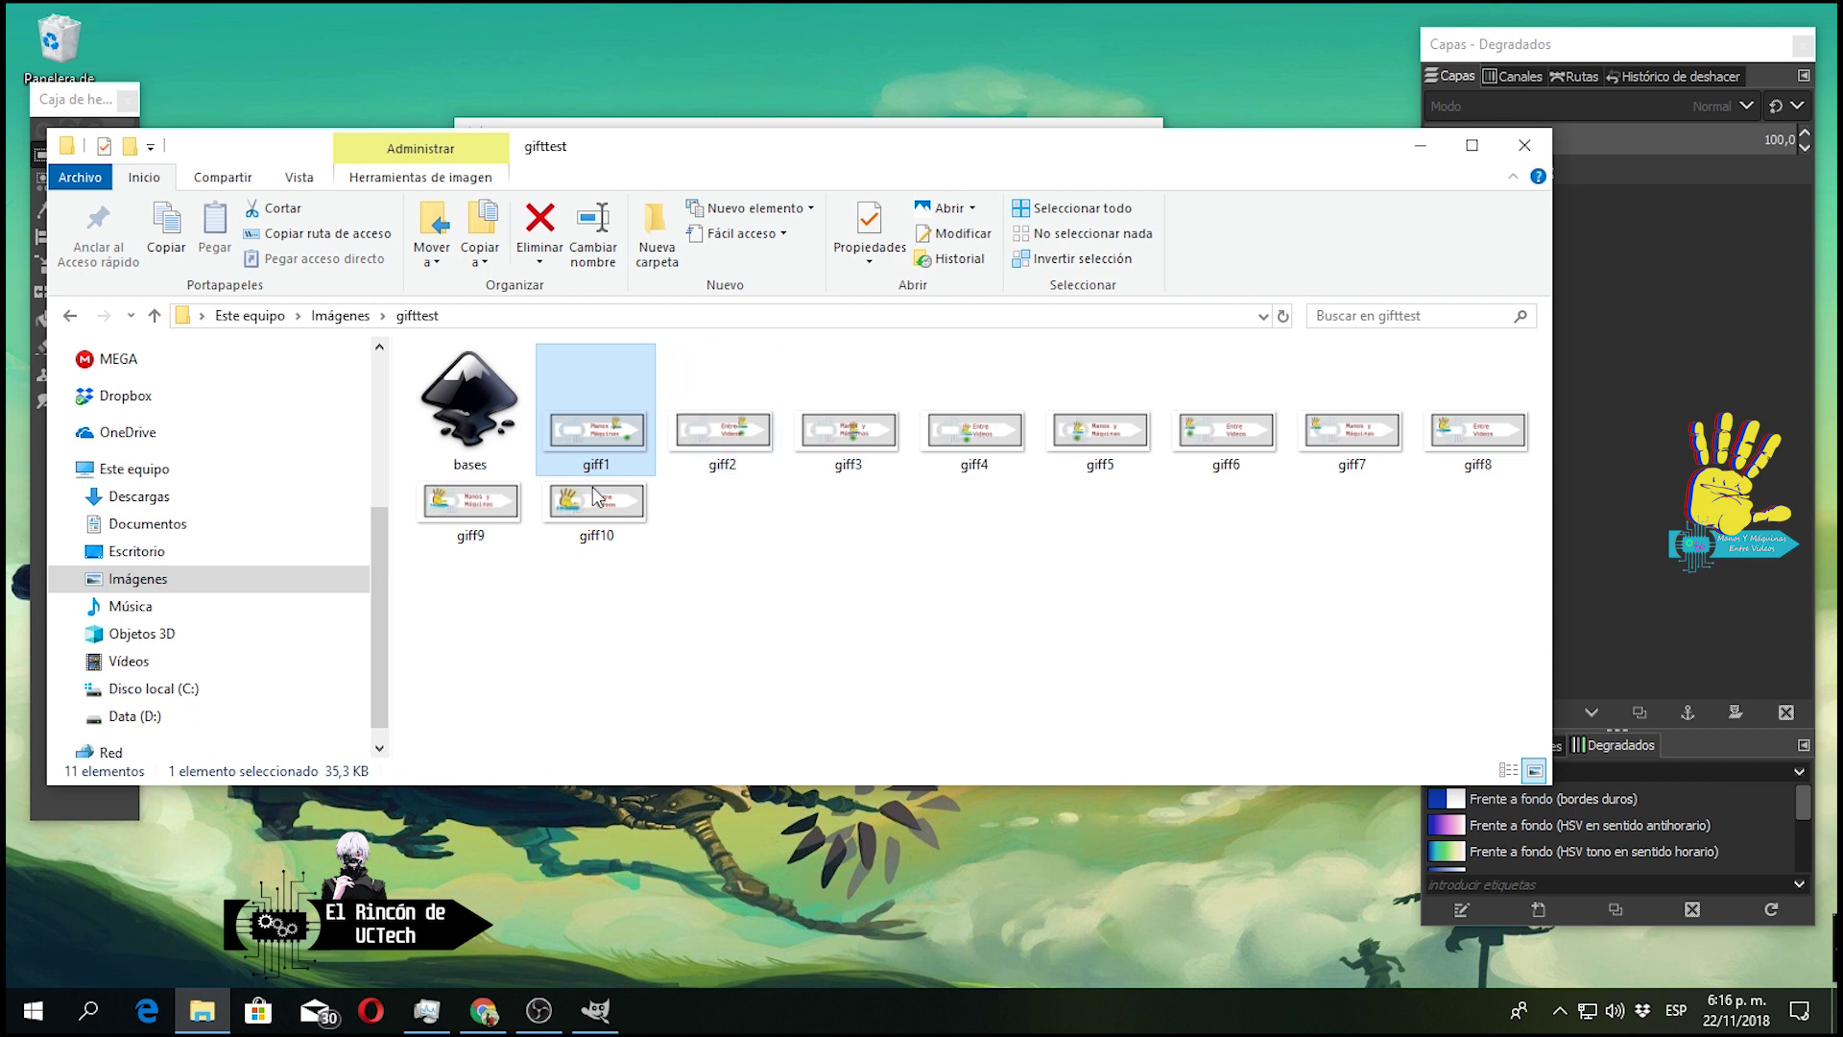
mouse_move(596, 504)
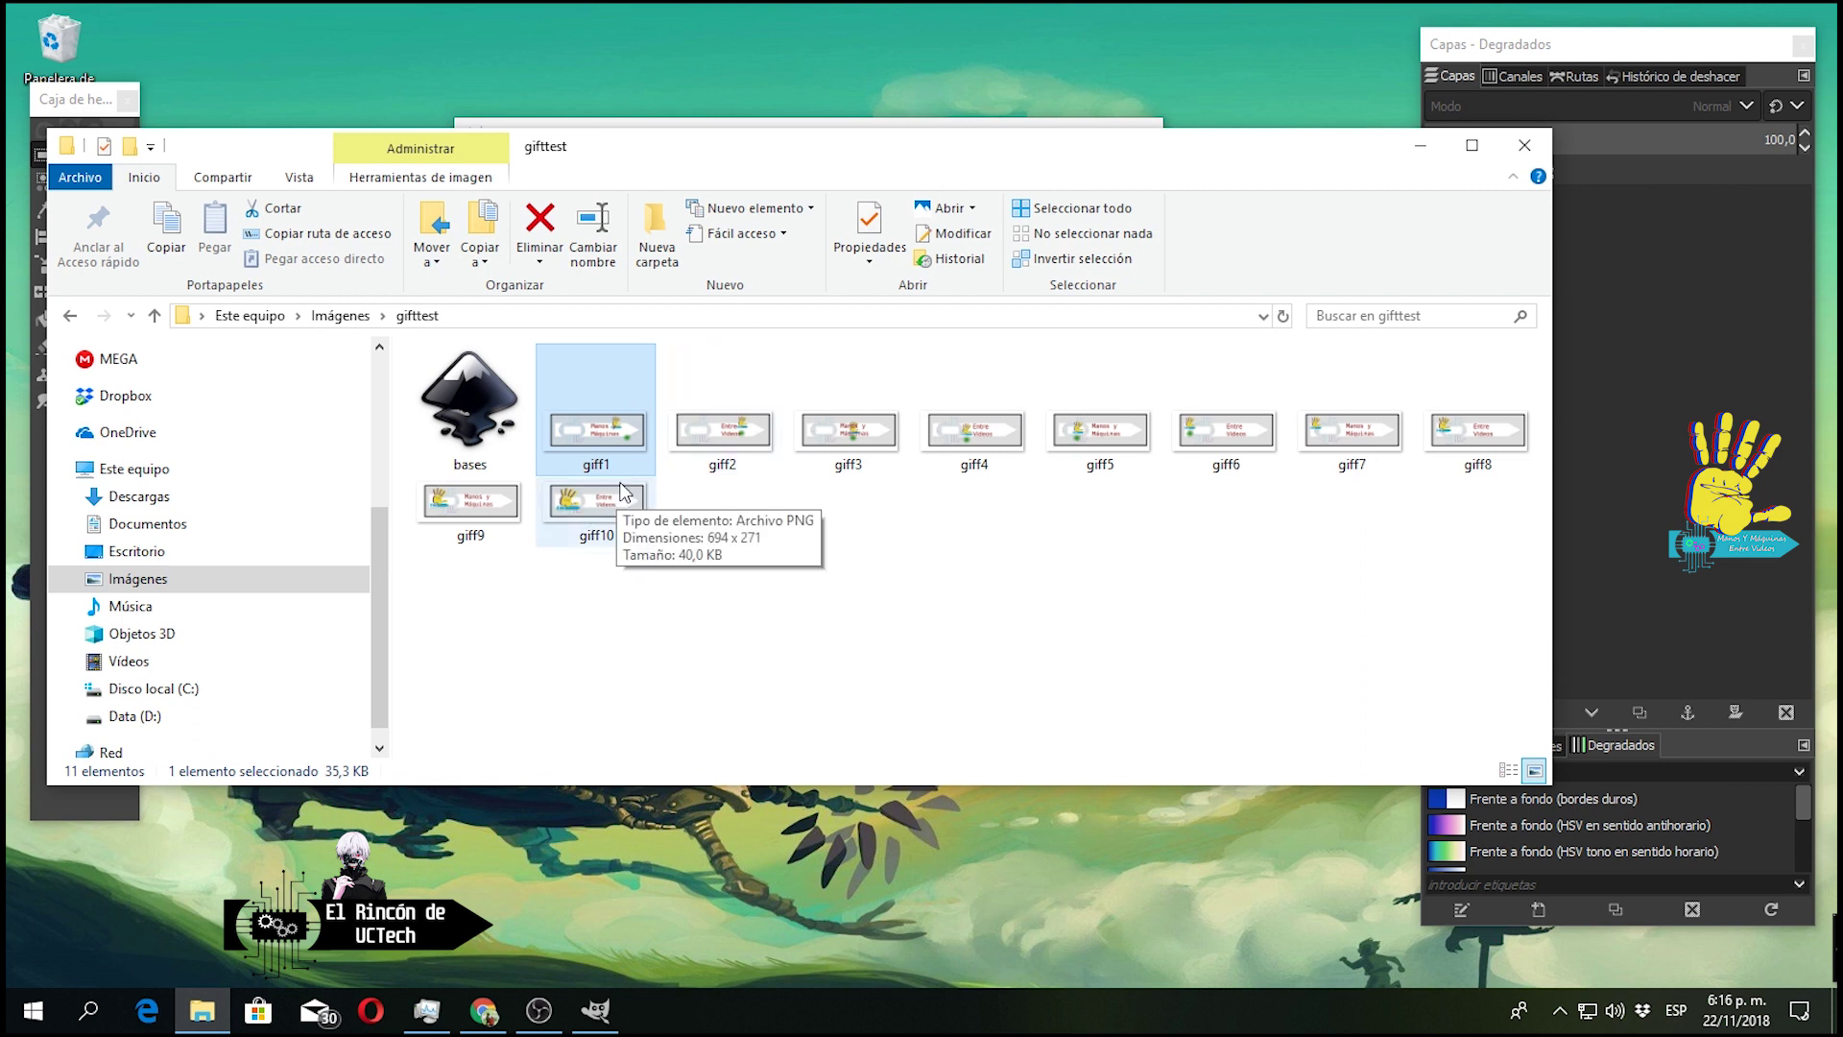
left_click_drag(1221, 149, 1842, 129)
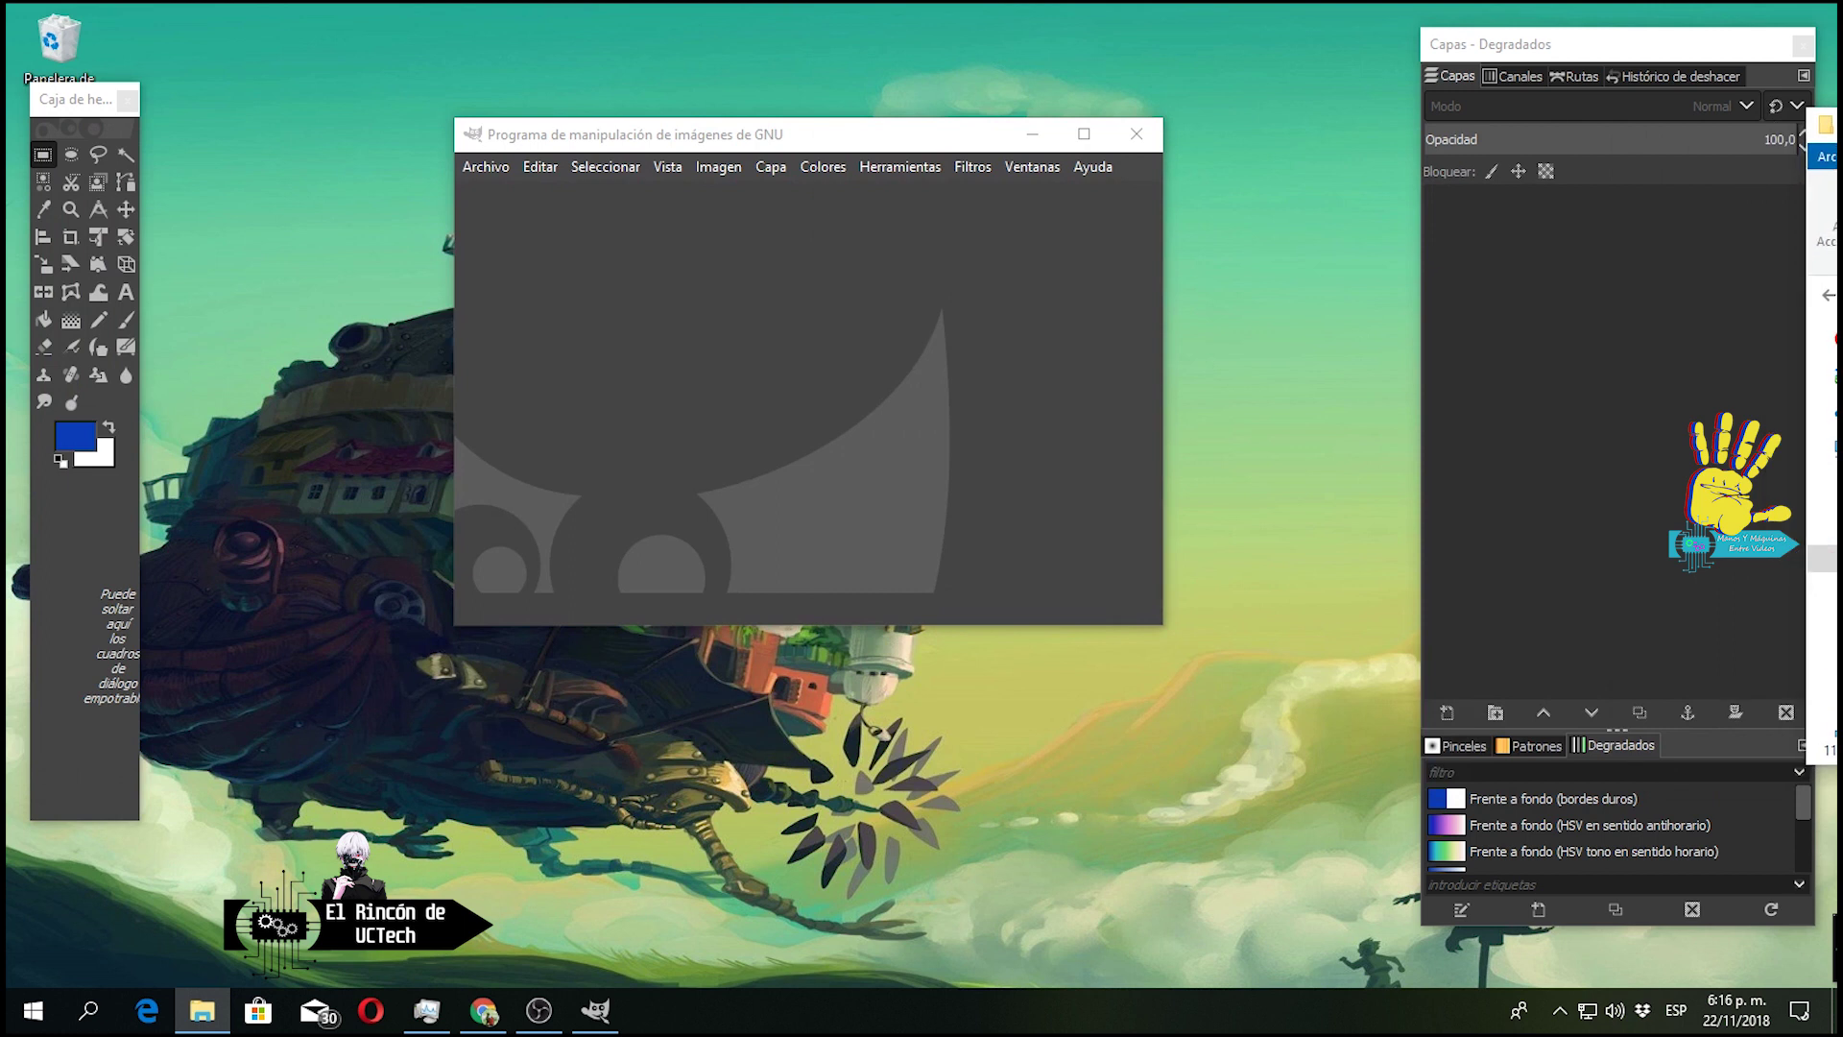
Start Abrir como capas and browse to the Imagenes folder on drive D:.
left_click(498, 171)
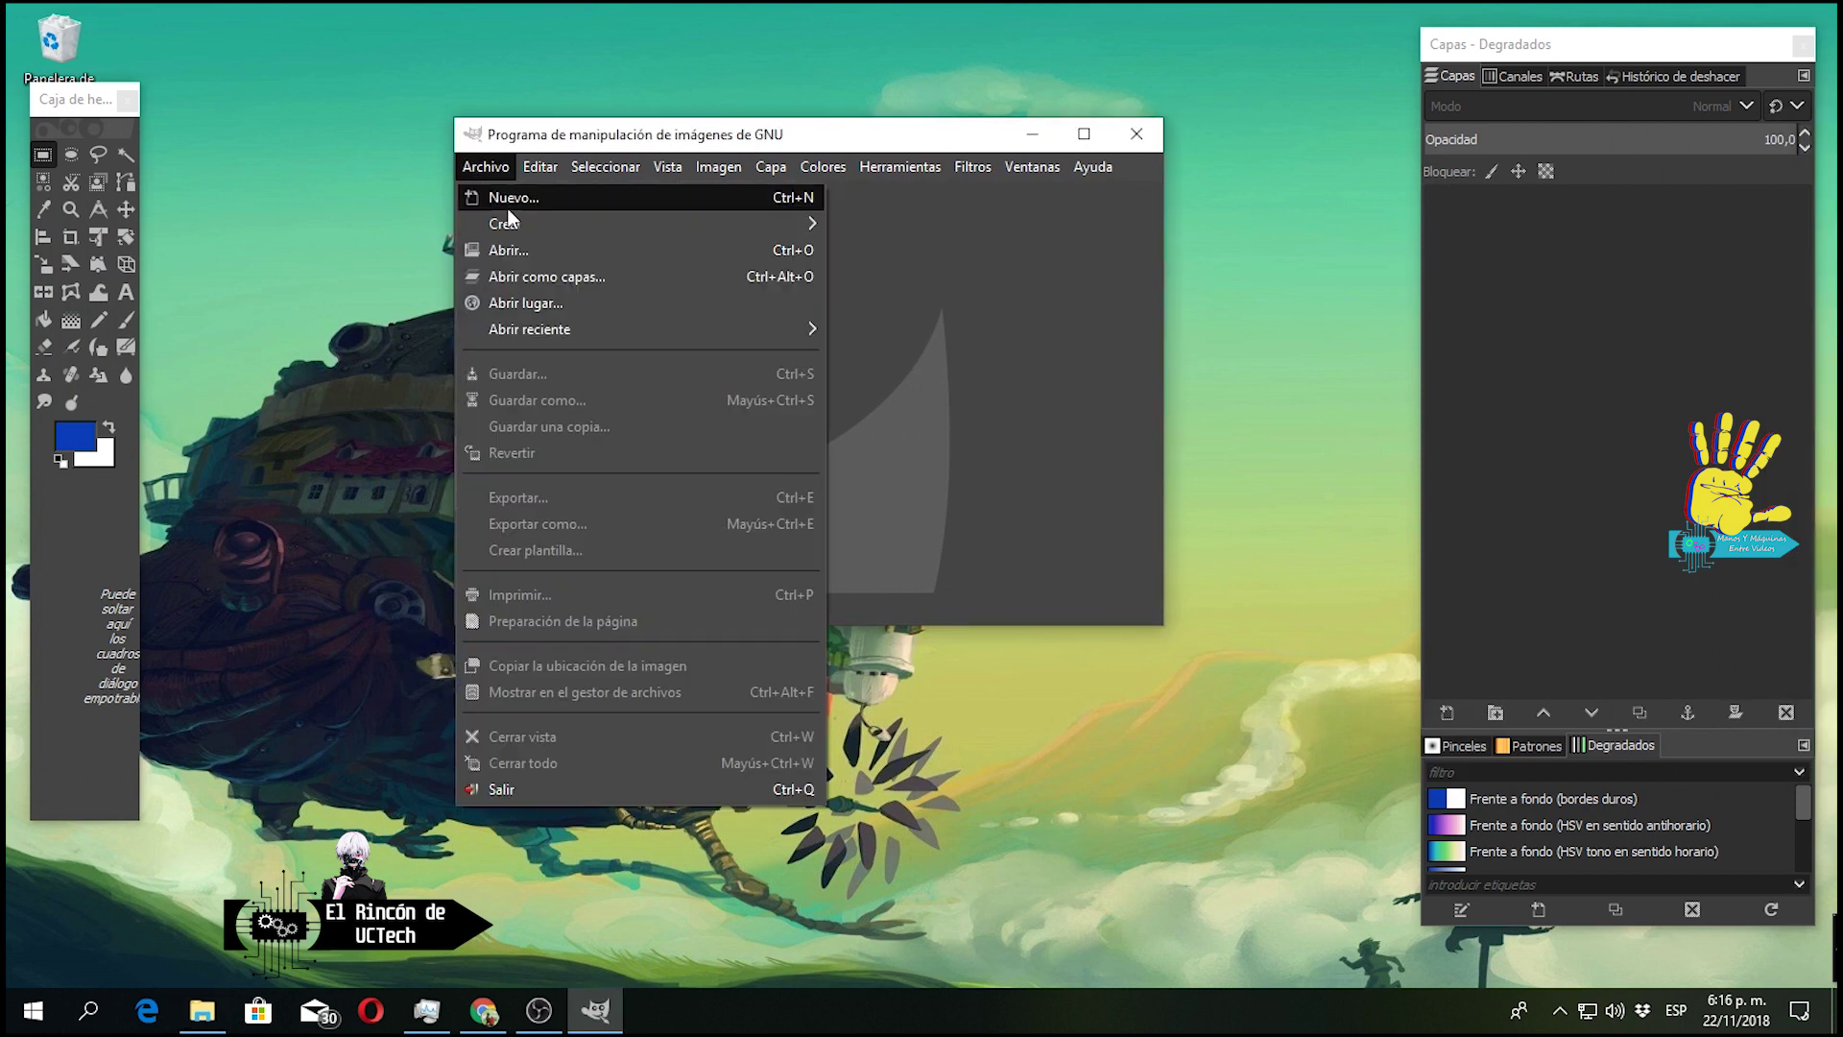
left_click(618, 279)
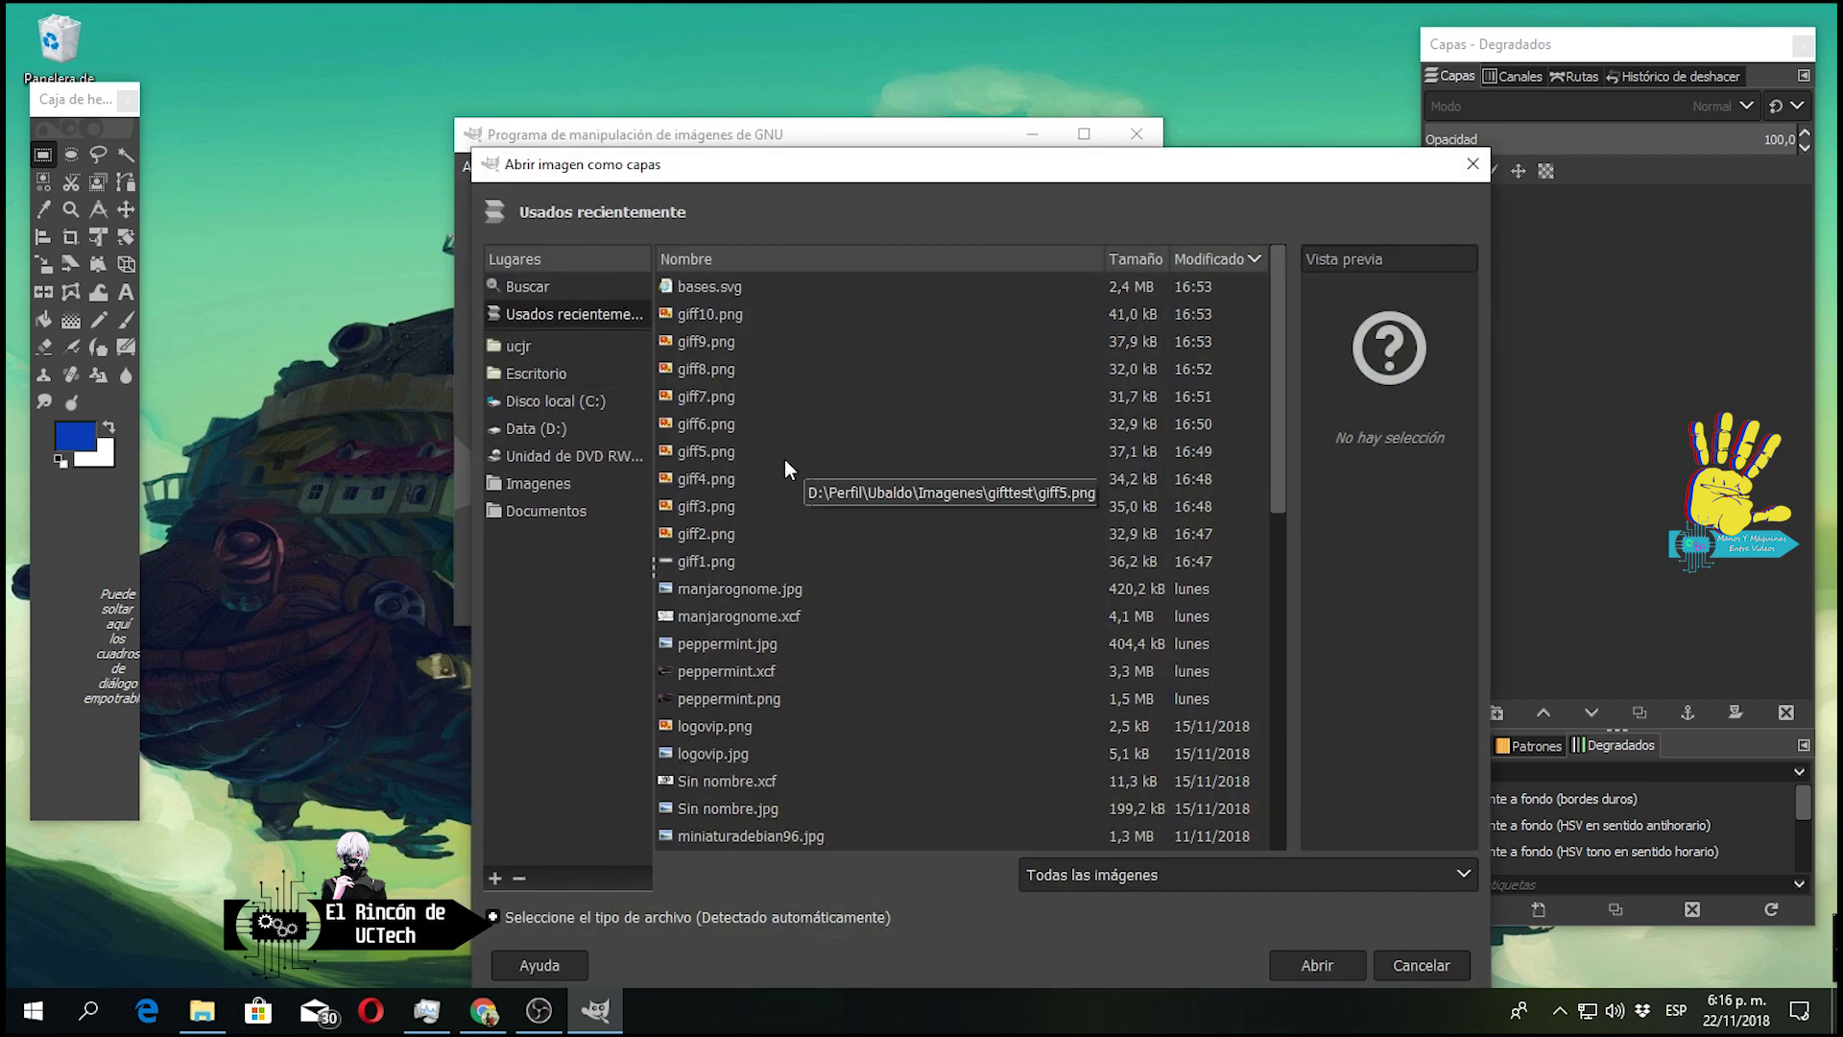
left_click(519, 345)
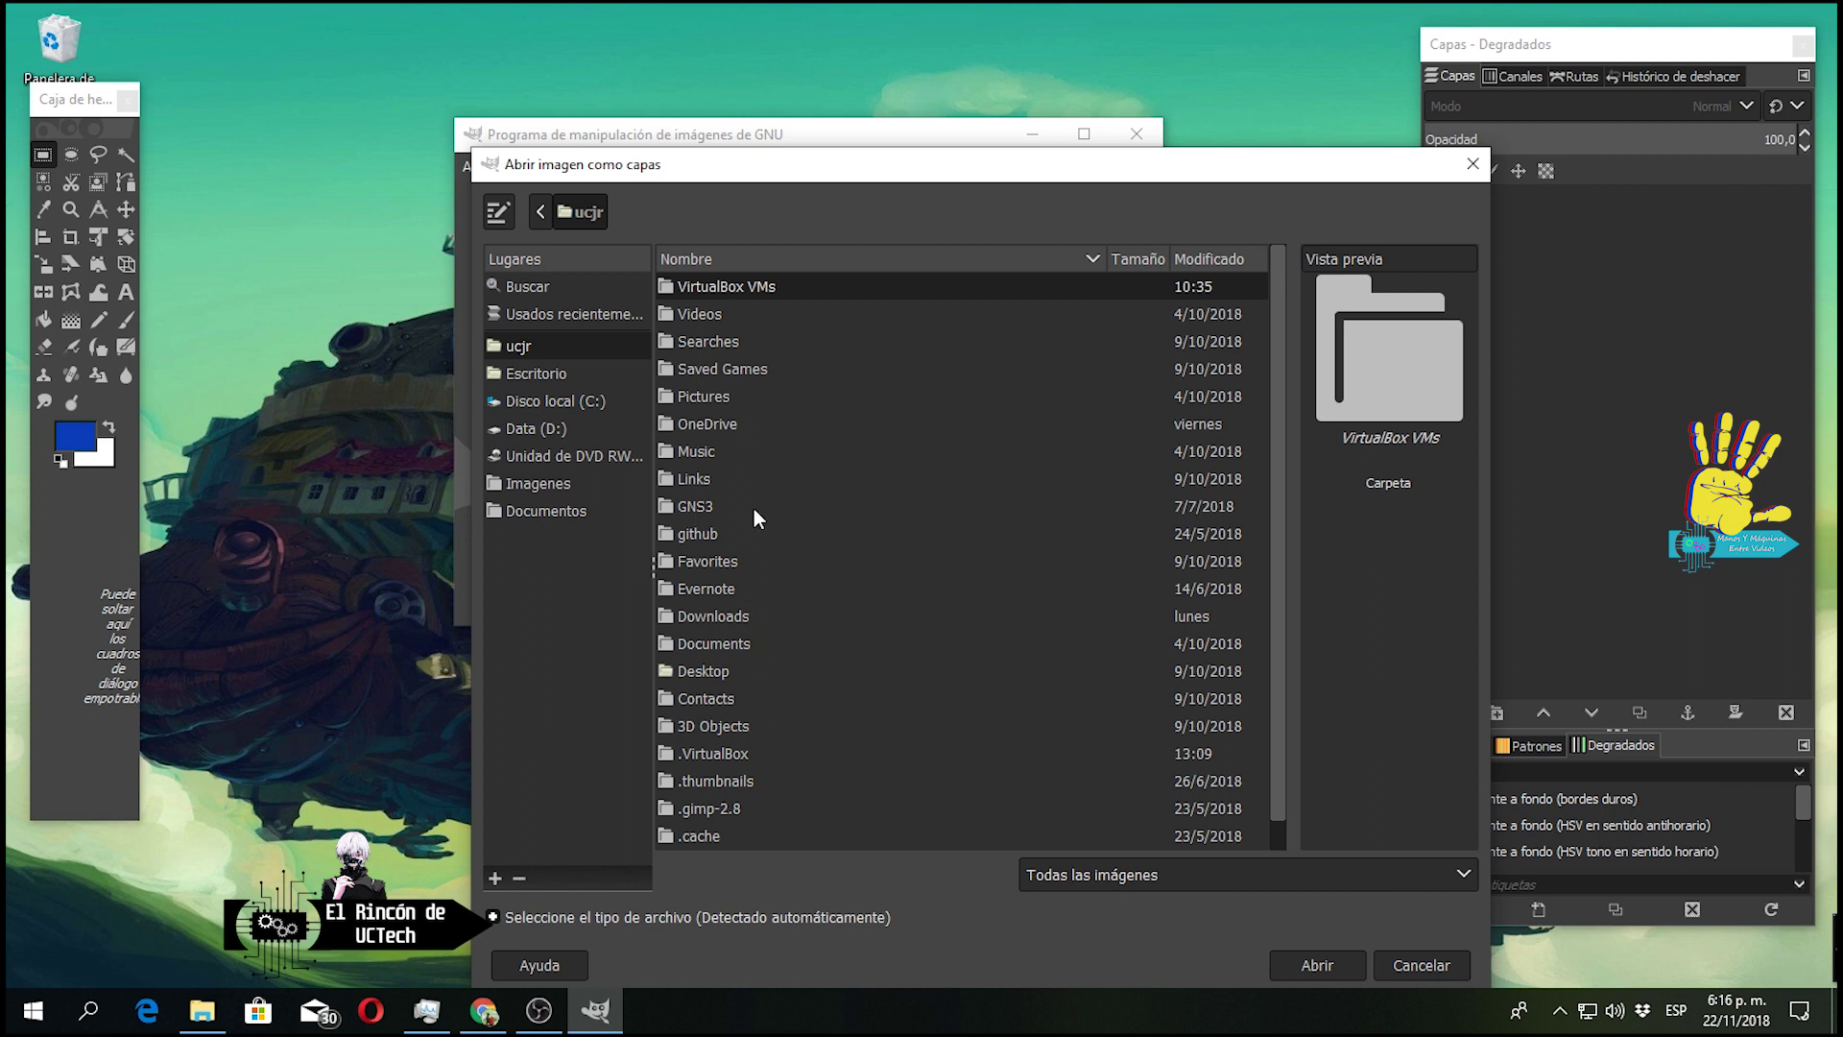
double_click(711, 398)
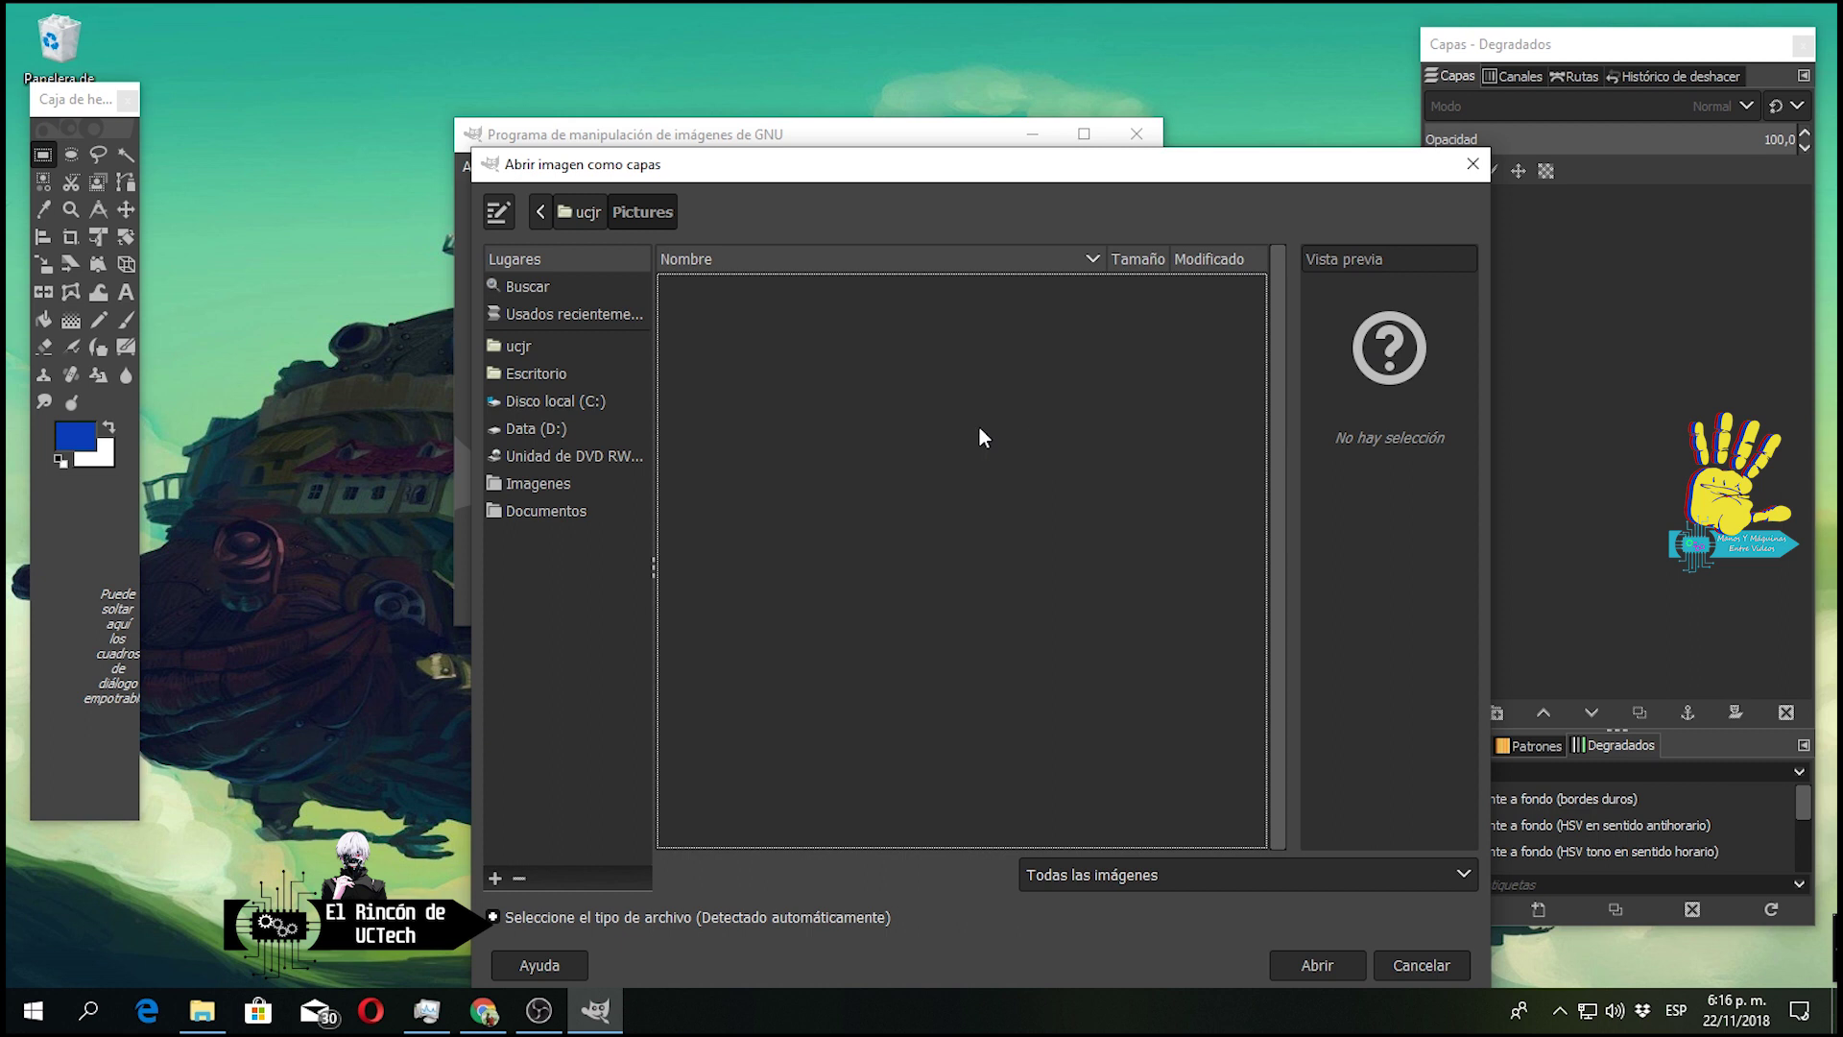
left_click(526, 429)
left_click(534, 475)
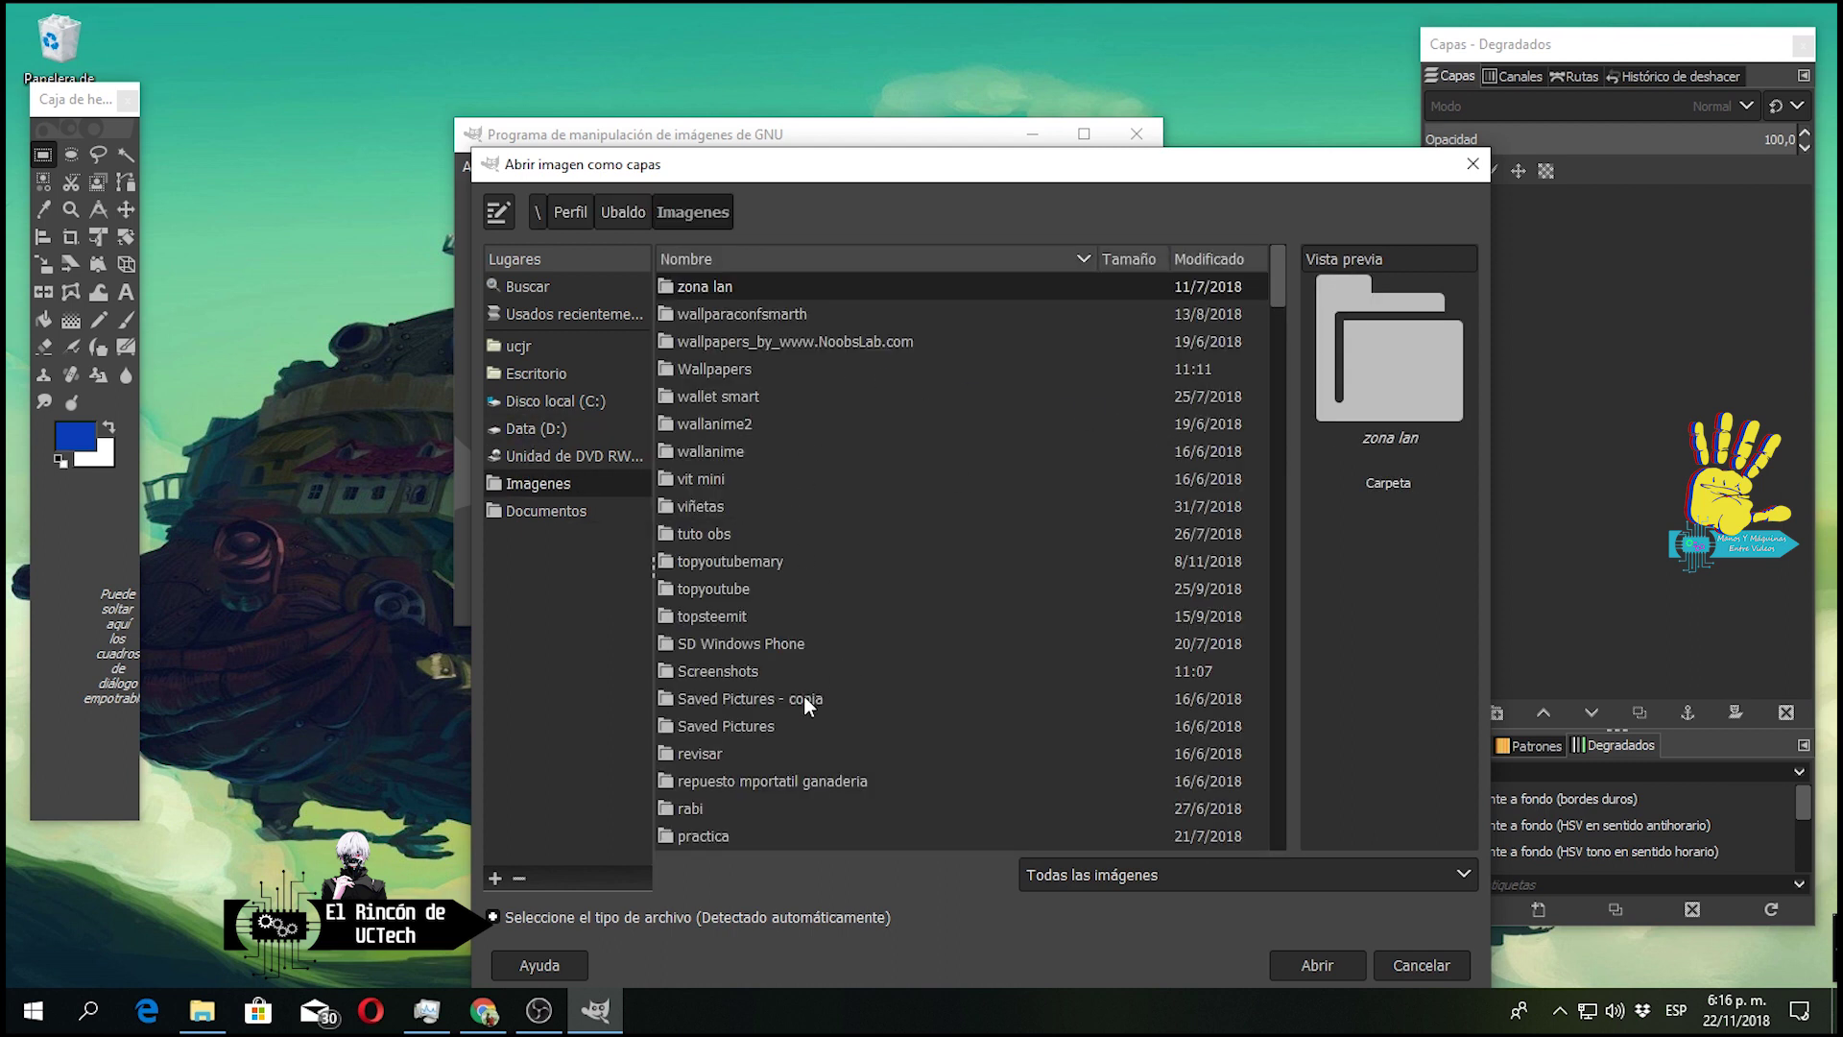
Open the gifftest folder and load giff1.png through giff10.png as layers.
scroll(801, 695, "down", 3)
scroll(795, 691, "down", 3)
scroll(787, 684, "down", 3)
scroll(782, 679, "down", 3)
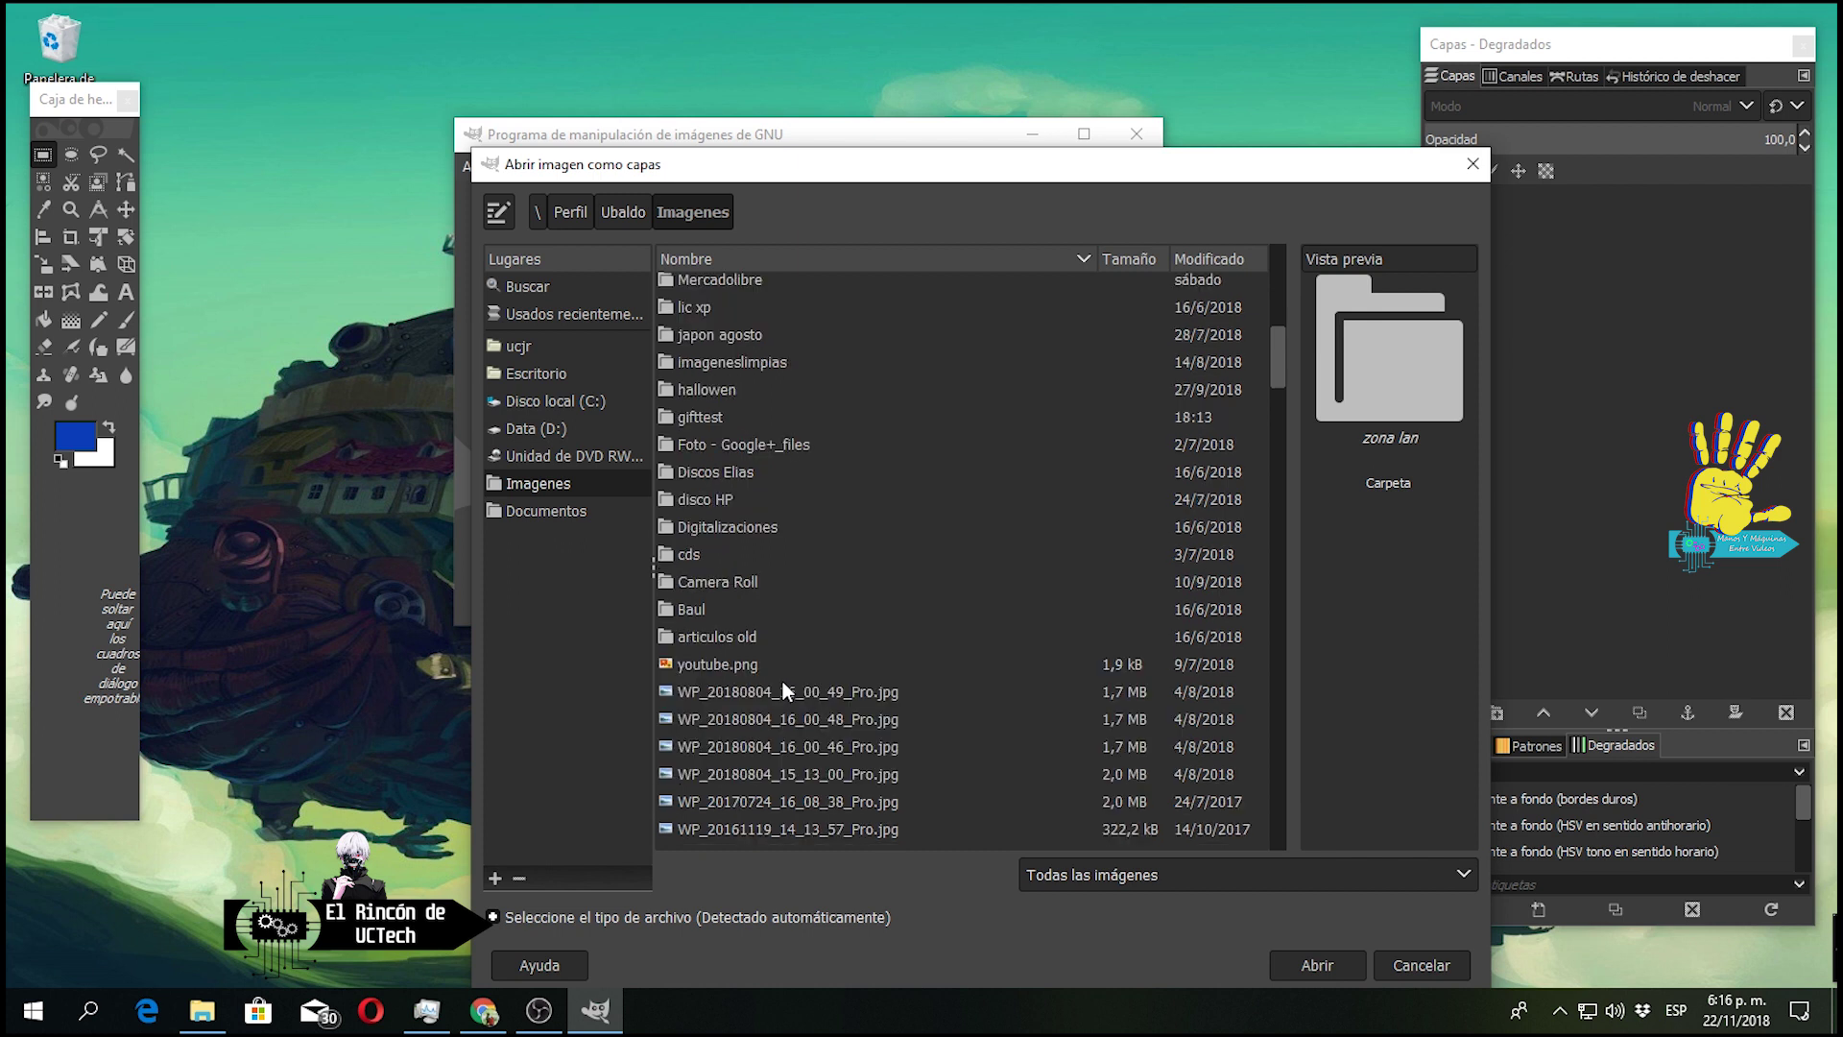
double_click(735, 415)
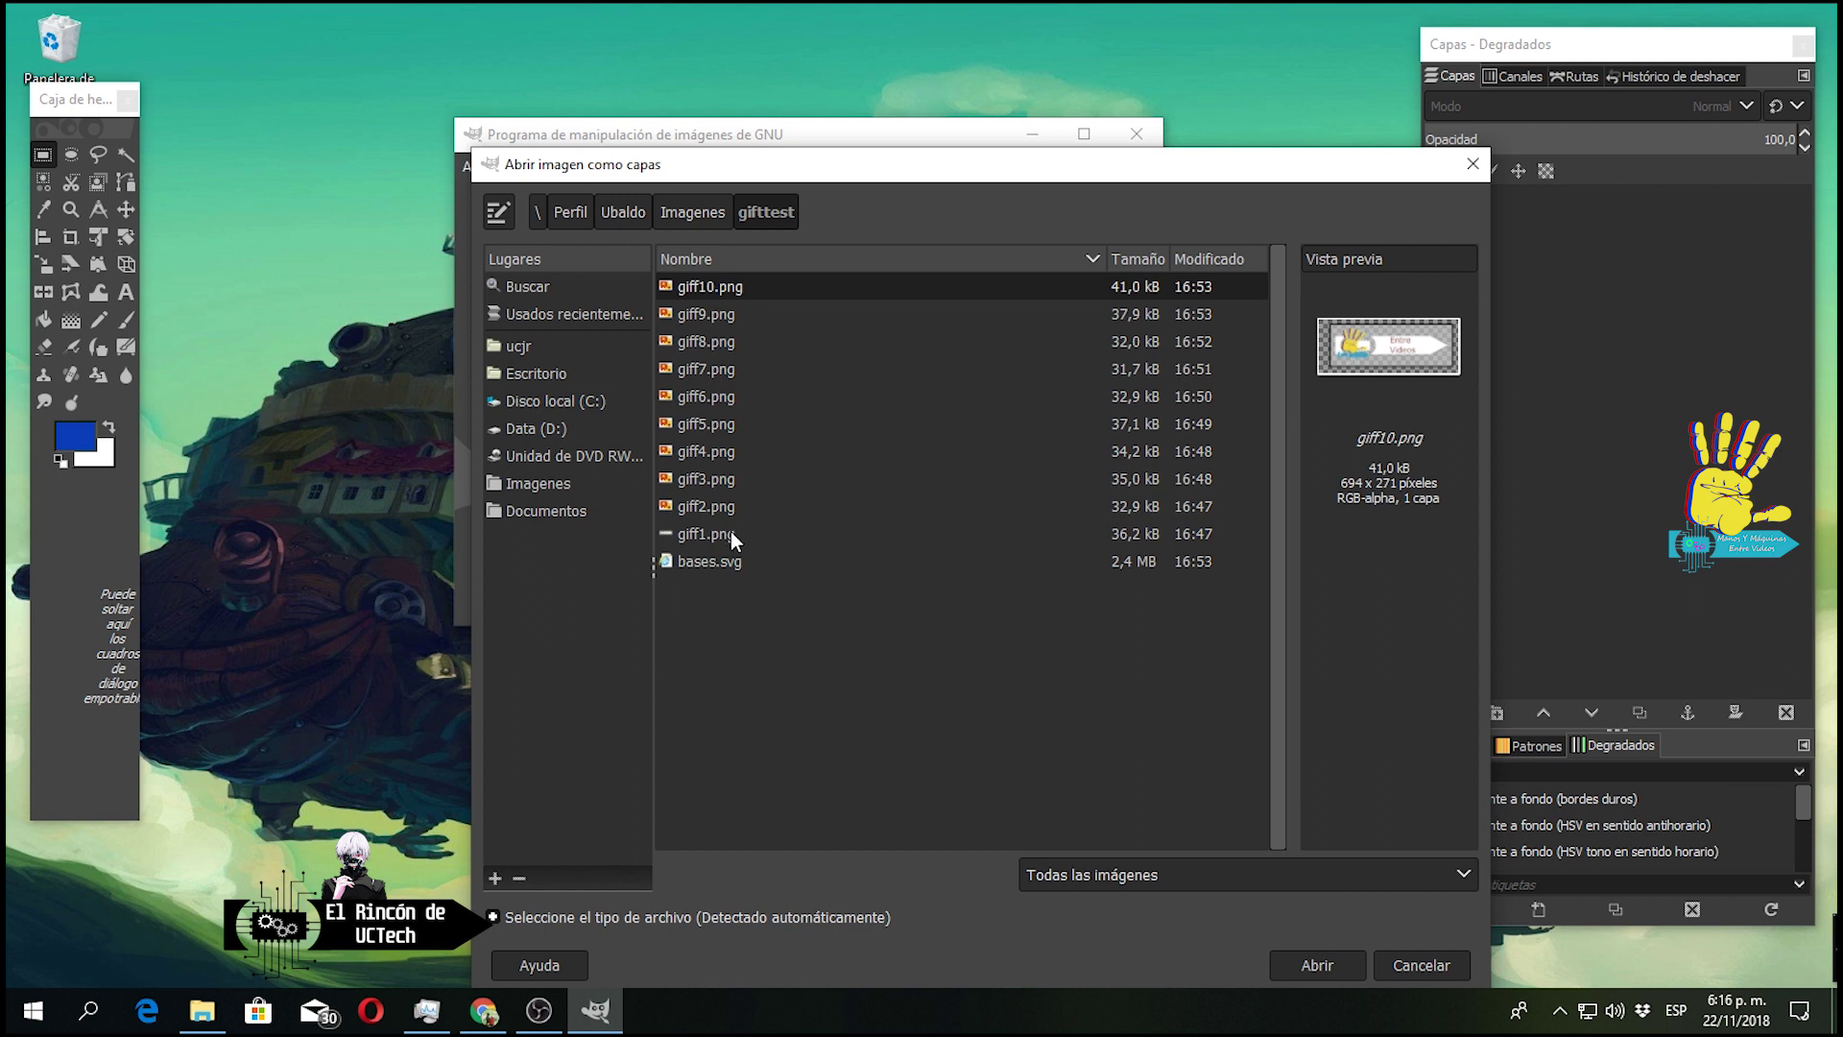
left_click(734, 535, "shift")
left_click(1288, 949)
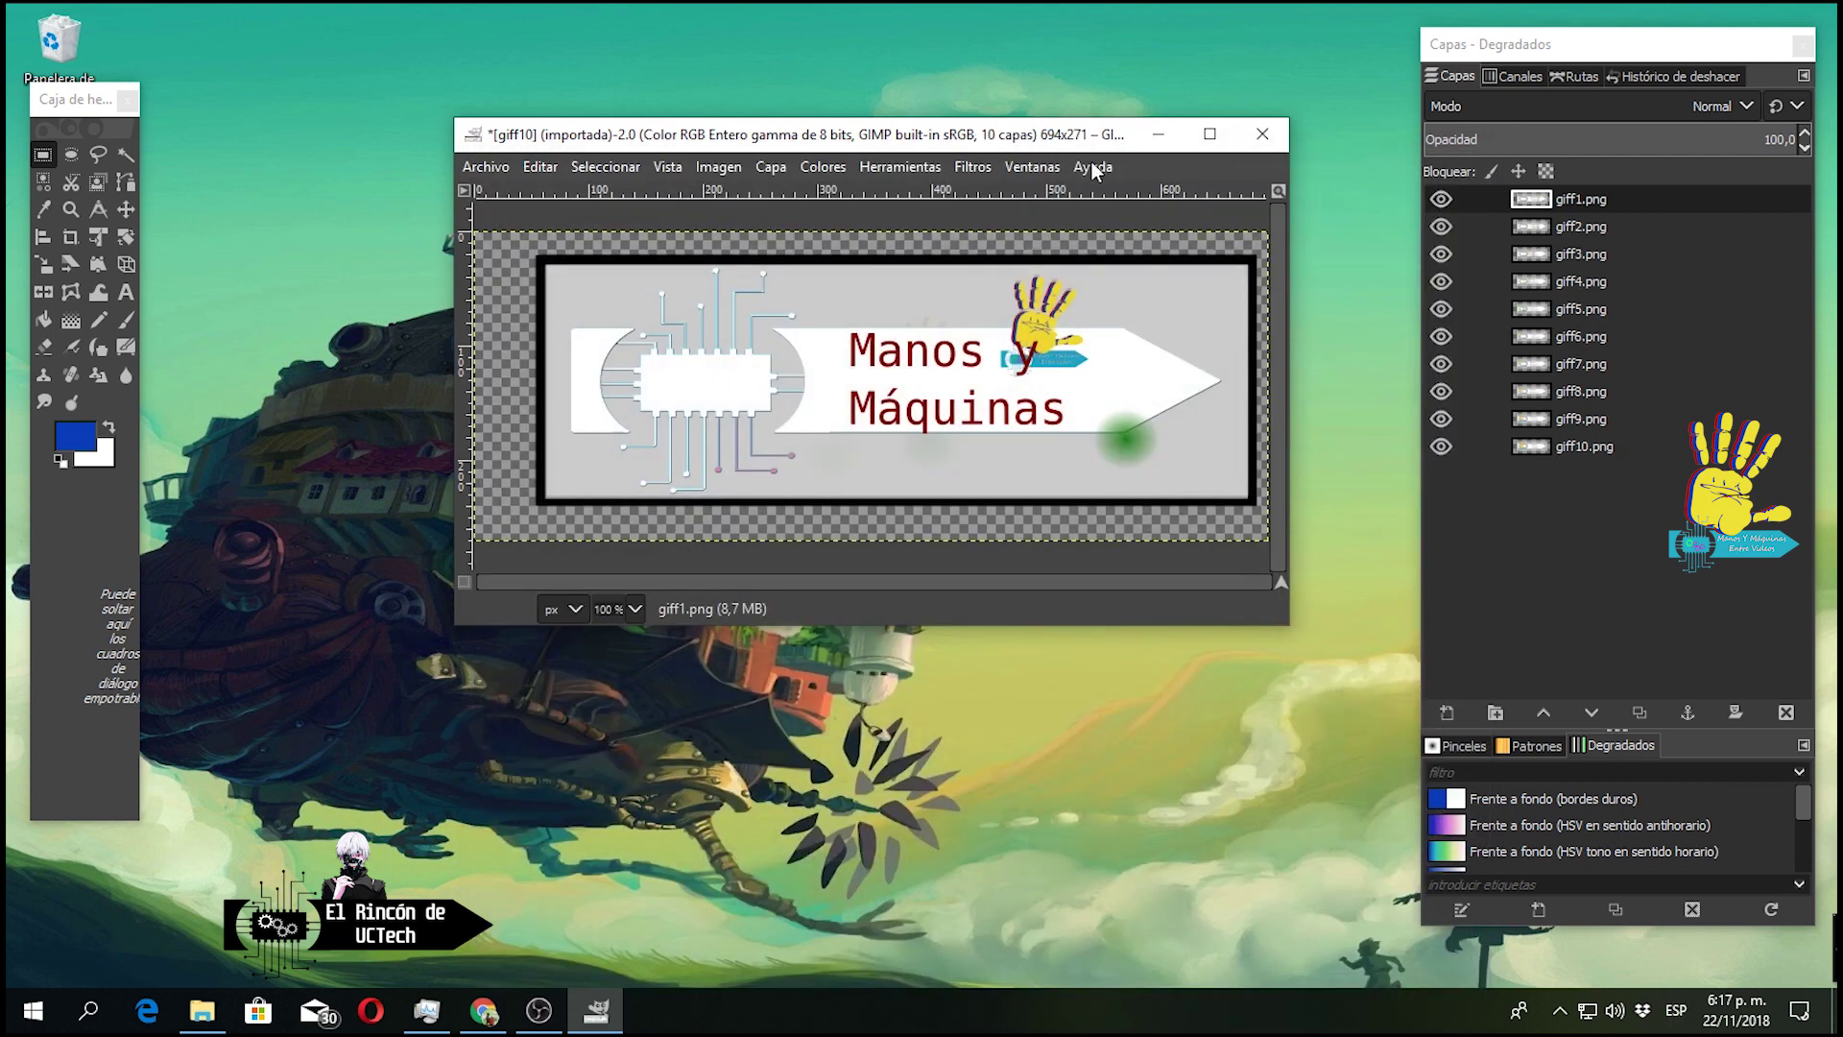
Save a copy of the layered image as prueba movimiento.xcf in gifftest.
left_click(486, 169)
left_click(572, 400)
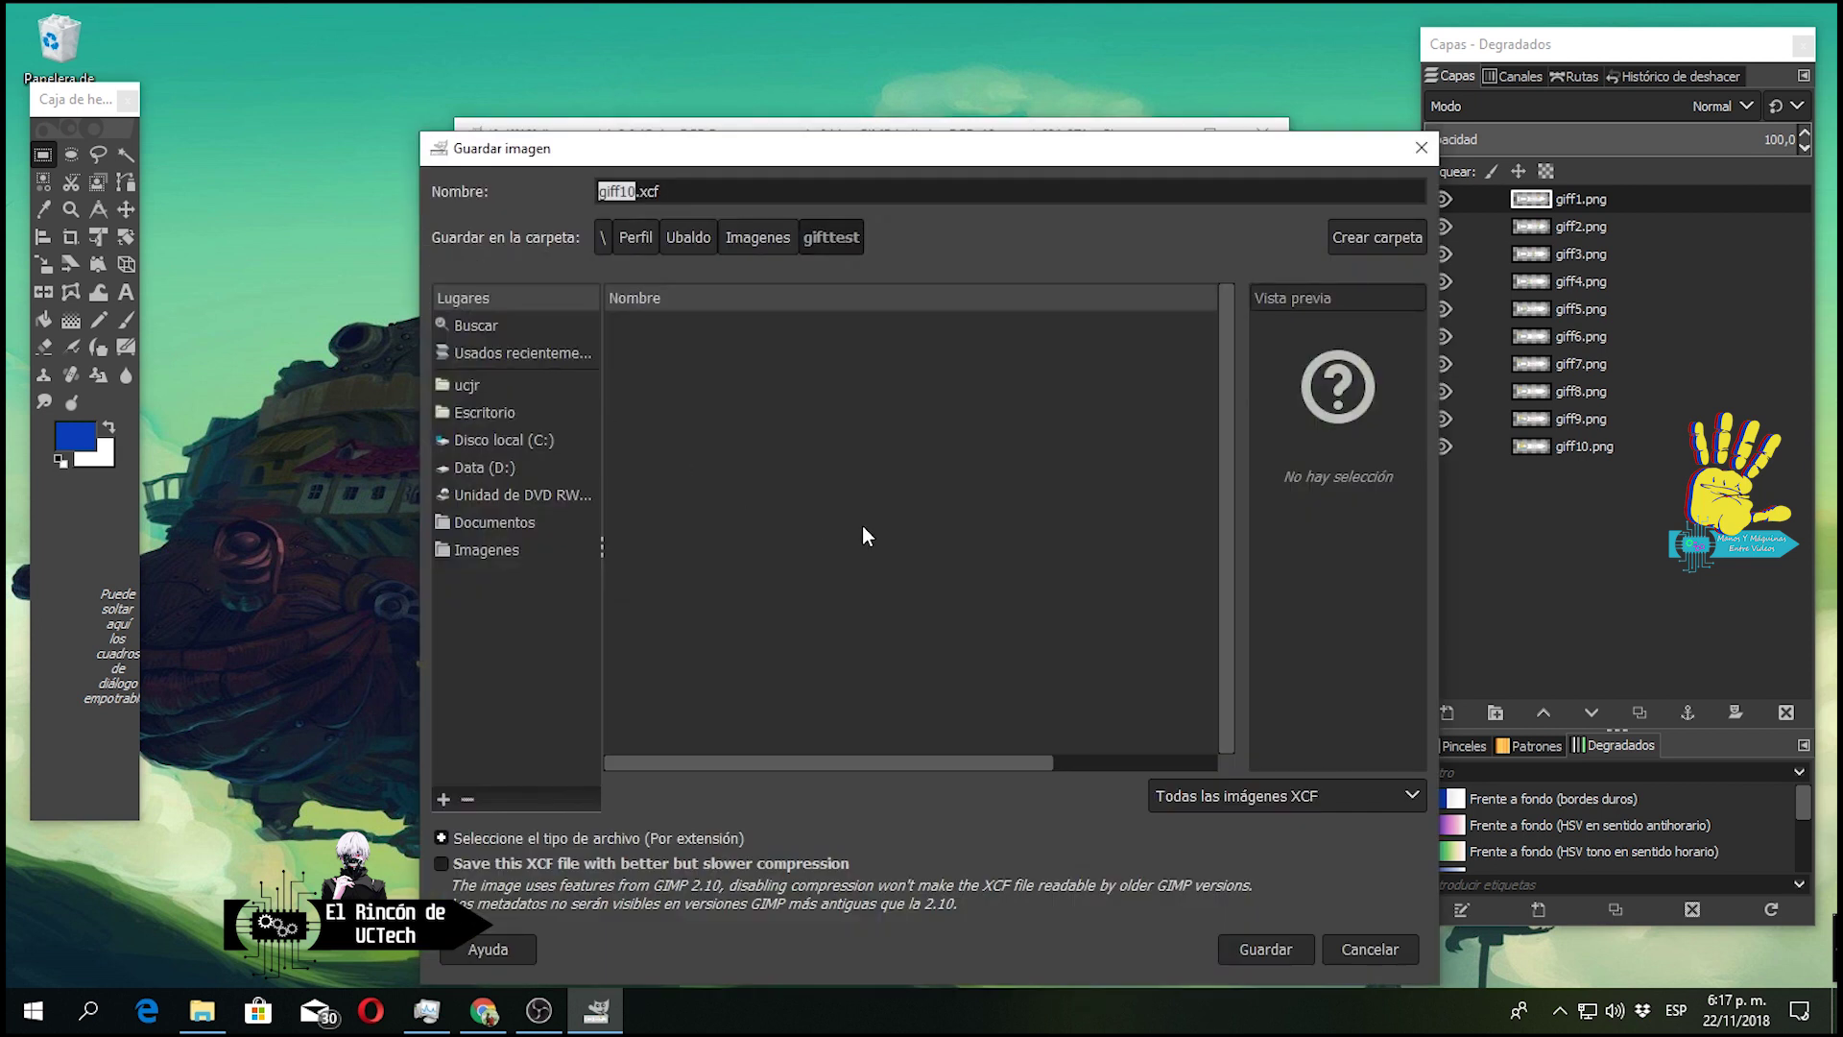
type("prueba movimiento")
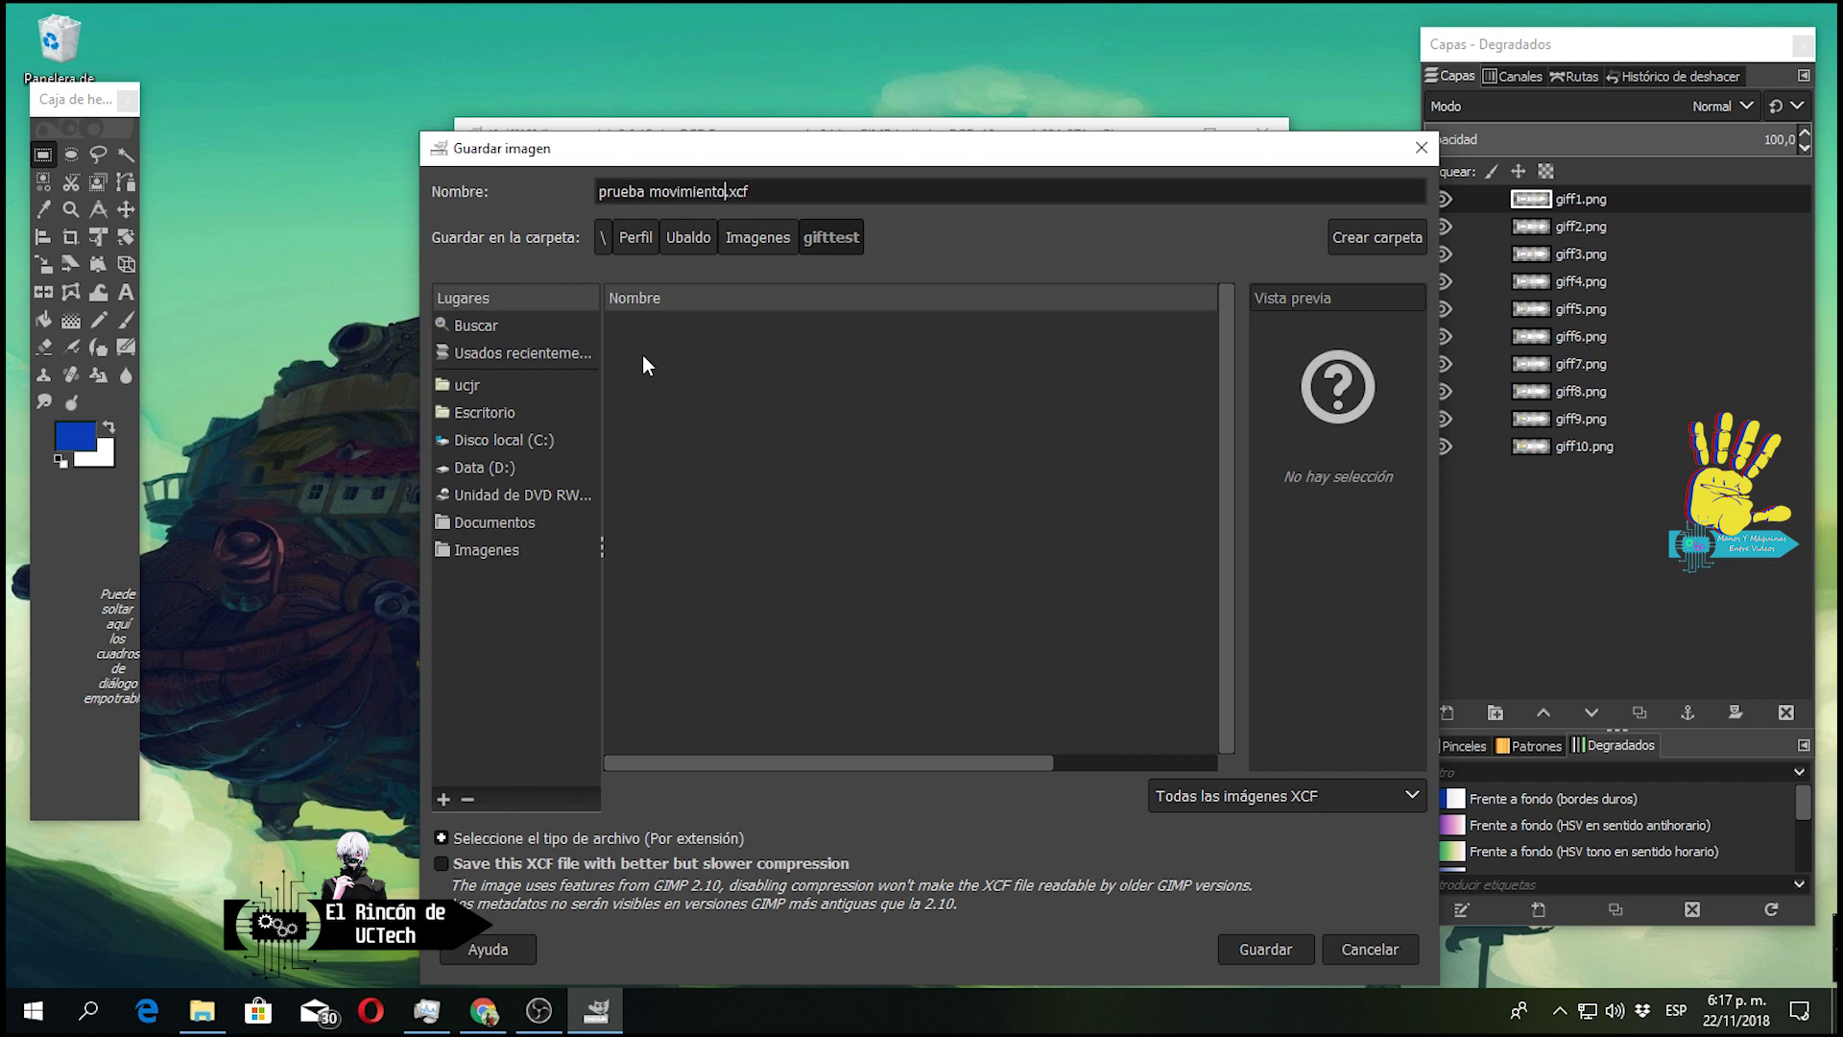
left_click(1293, 952)
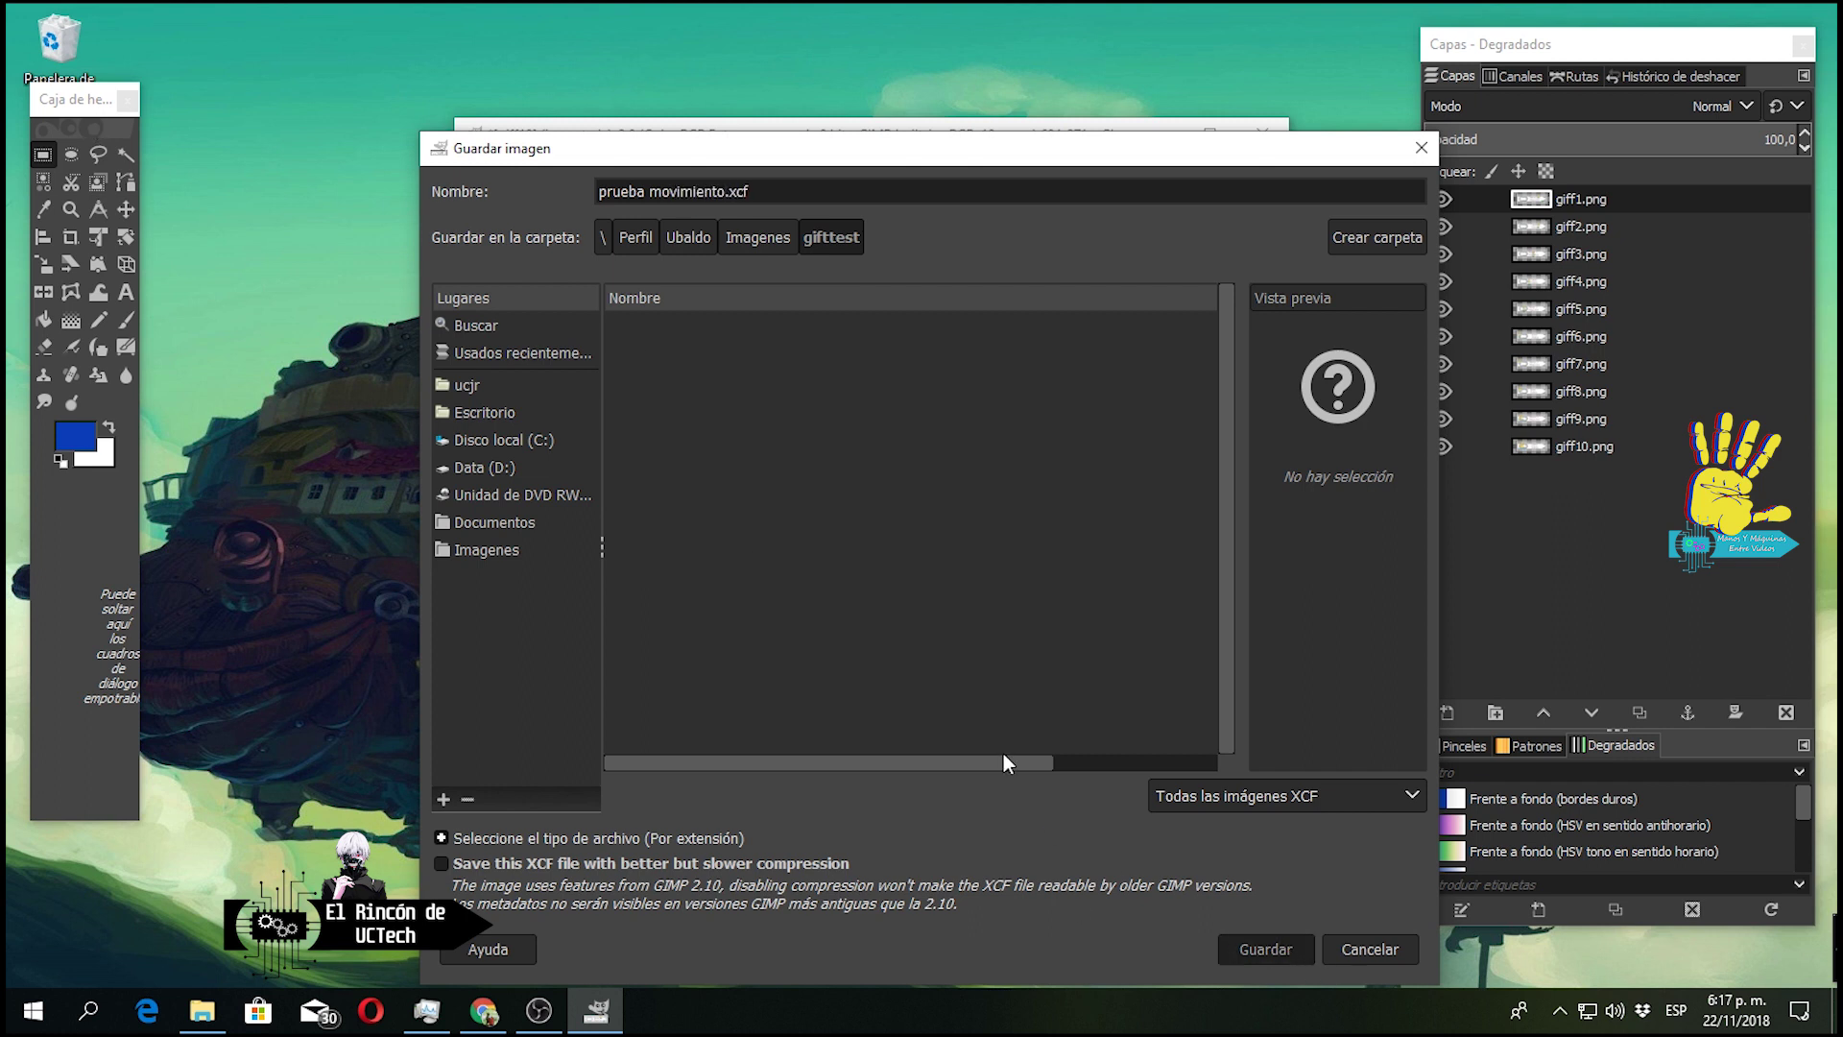
Export the image as prueba movimiento.gif with GIF chosen as the file type.
left_click(491, 169)
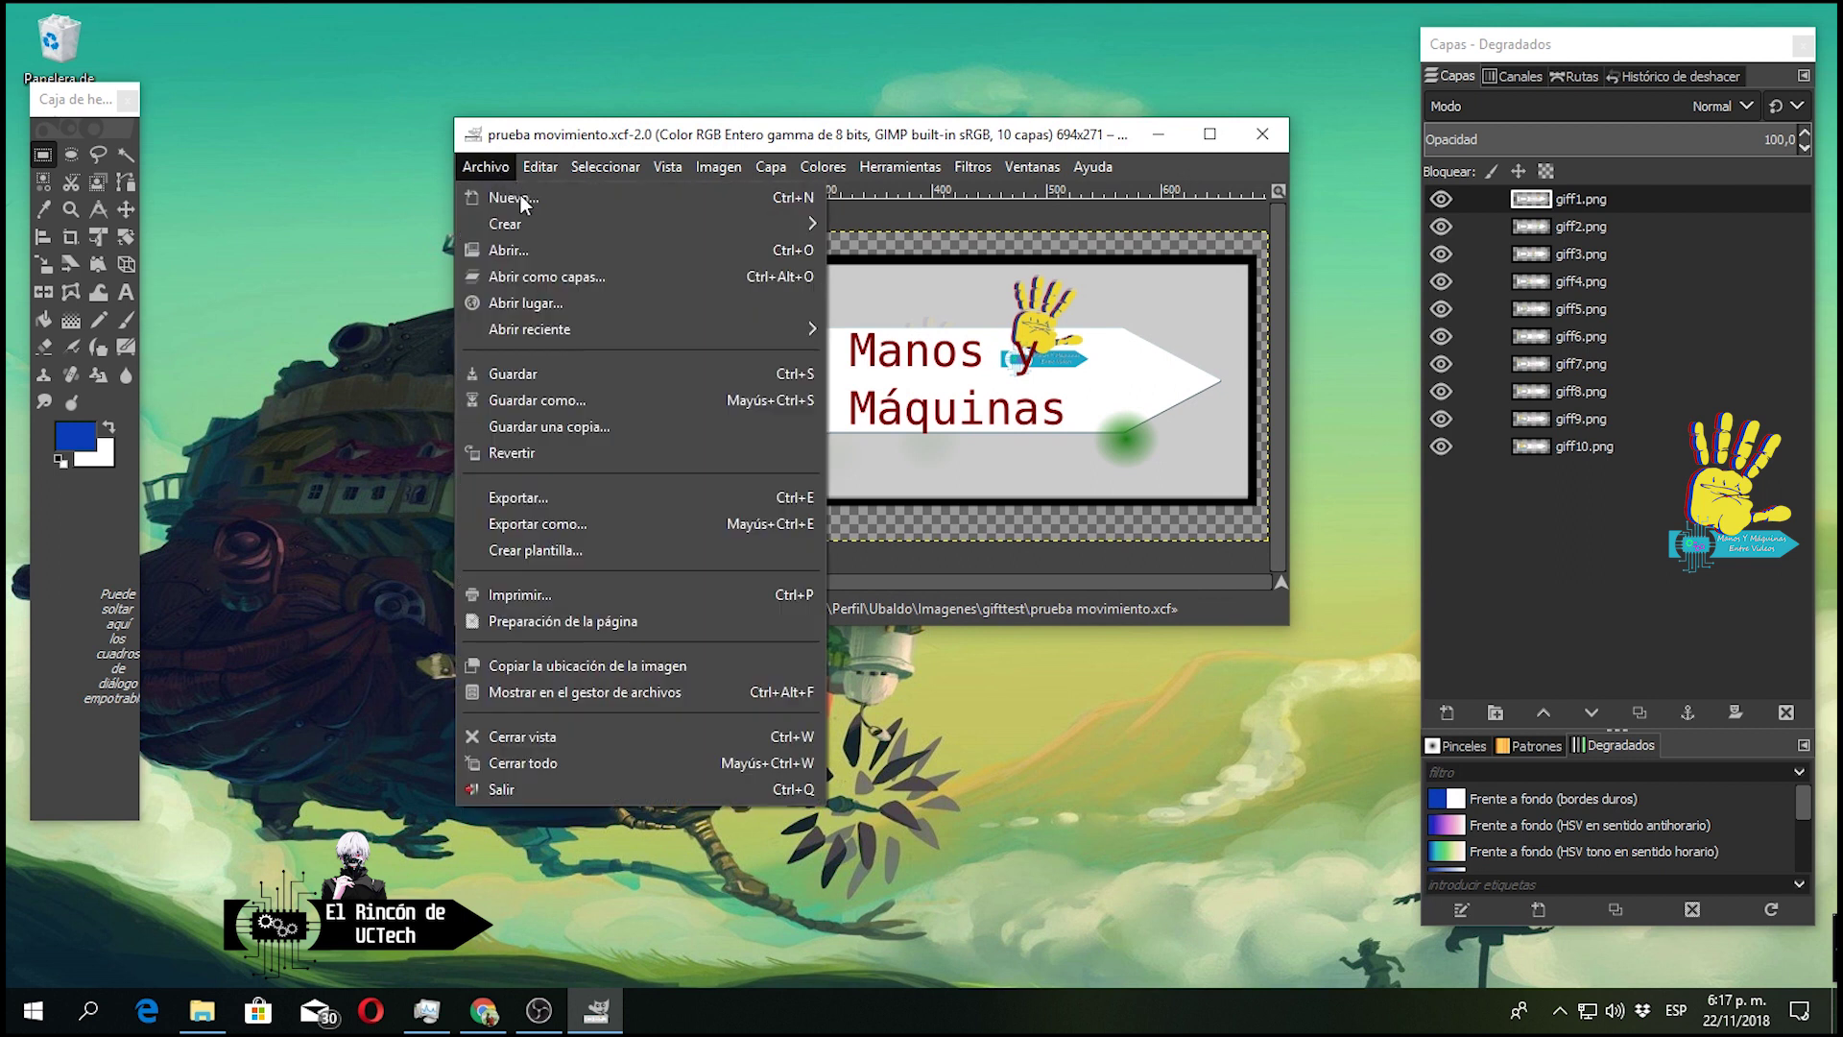
left_click(587, 528)
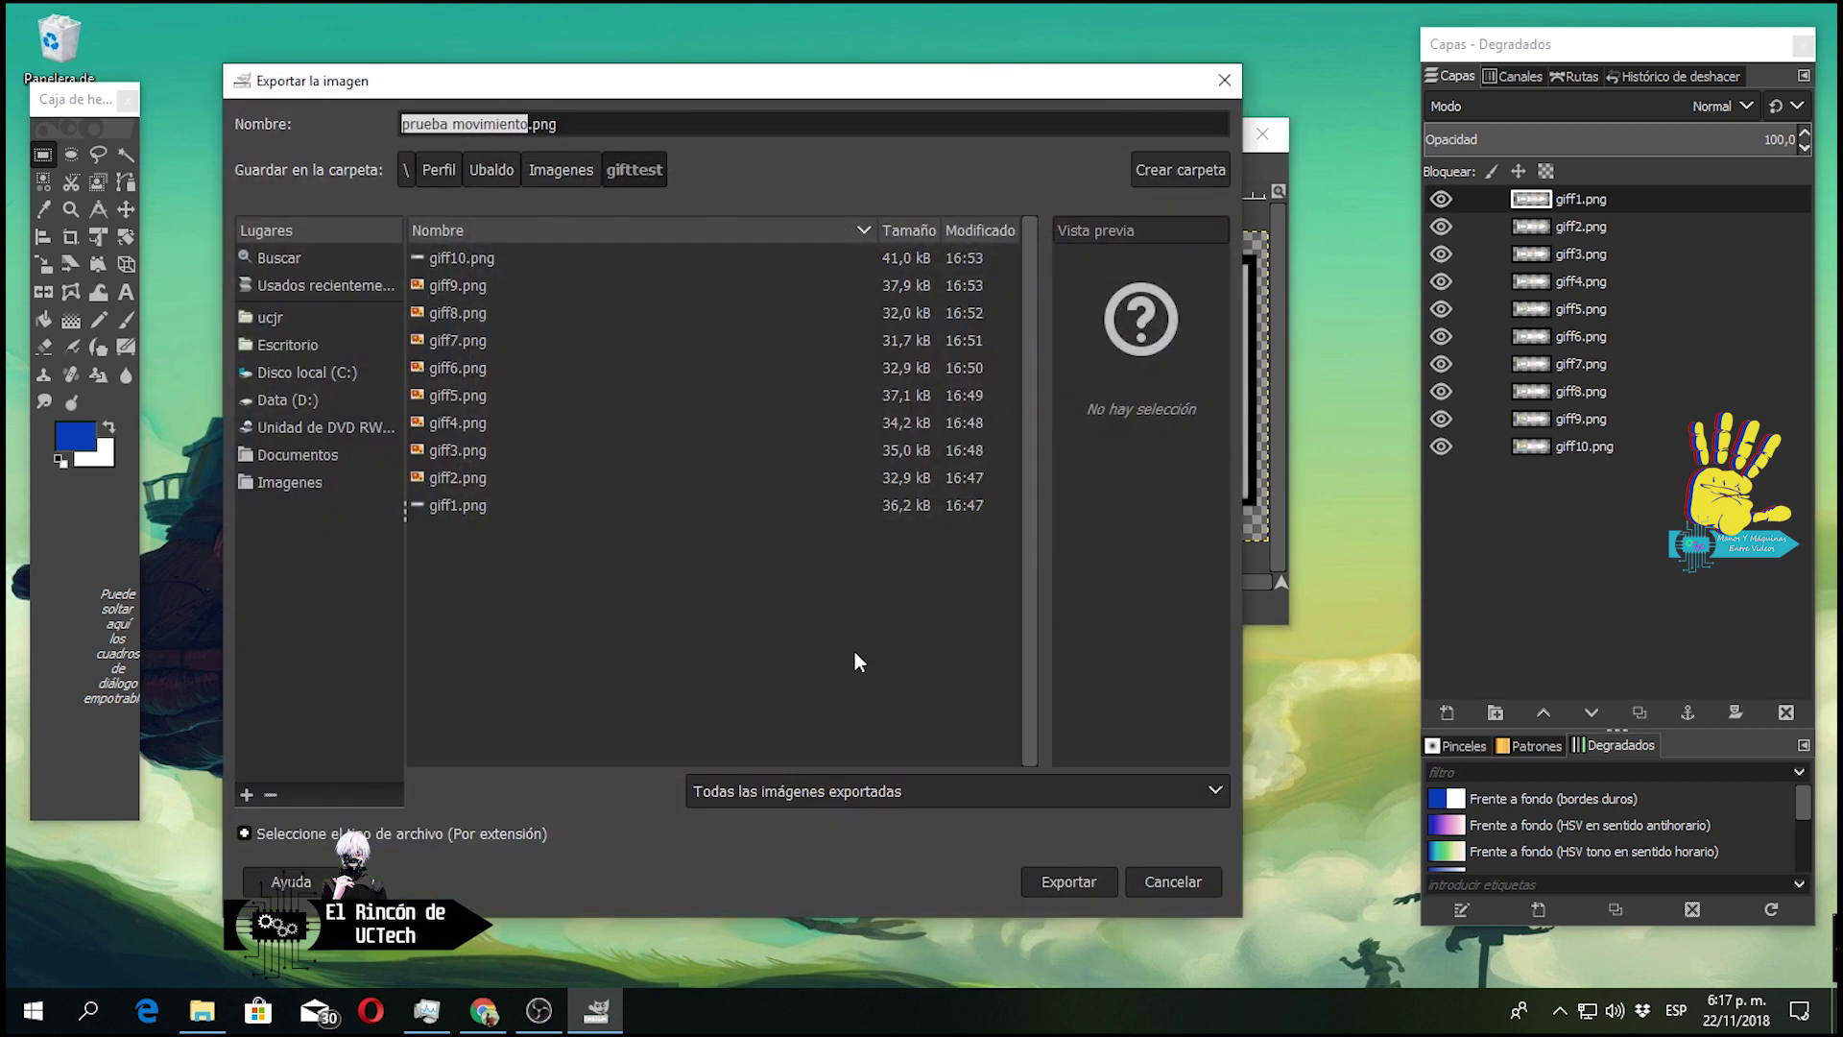
left_click(423, 833)
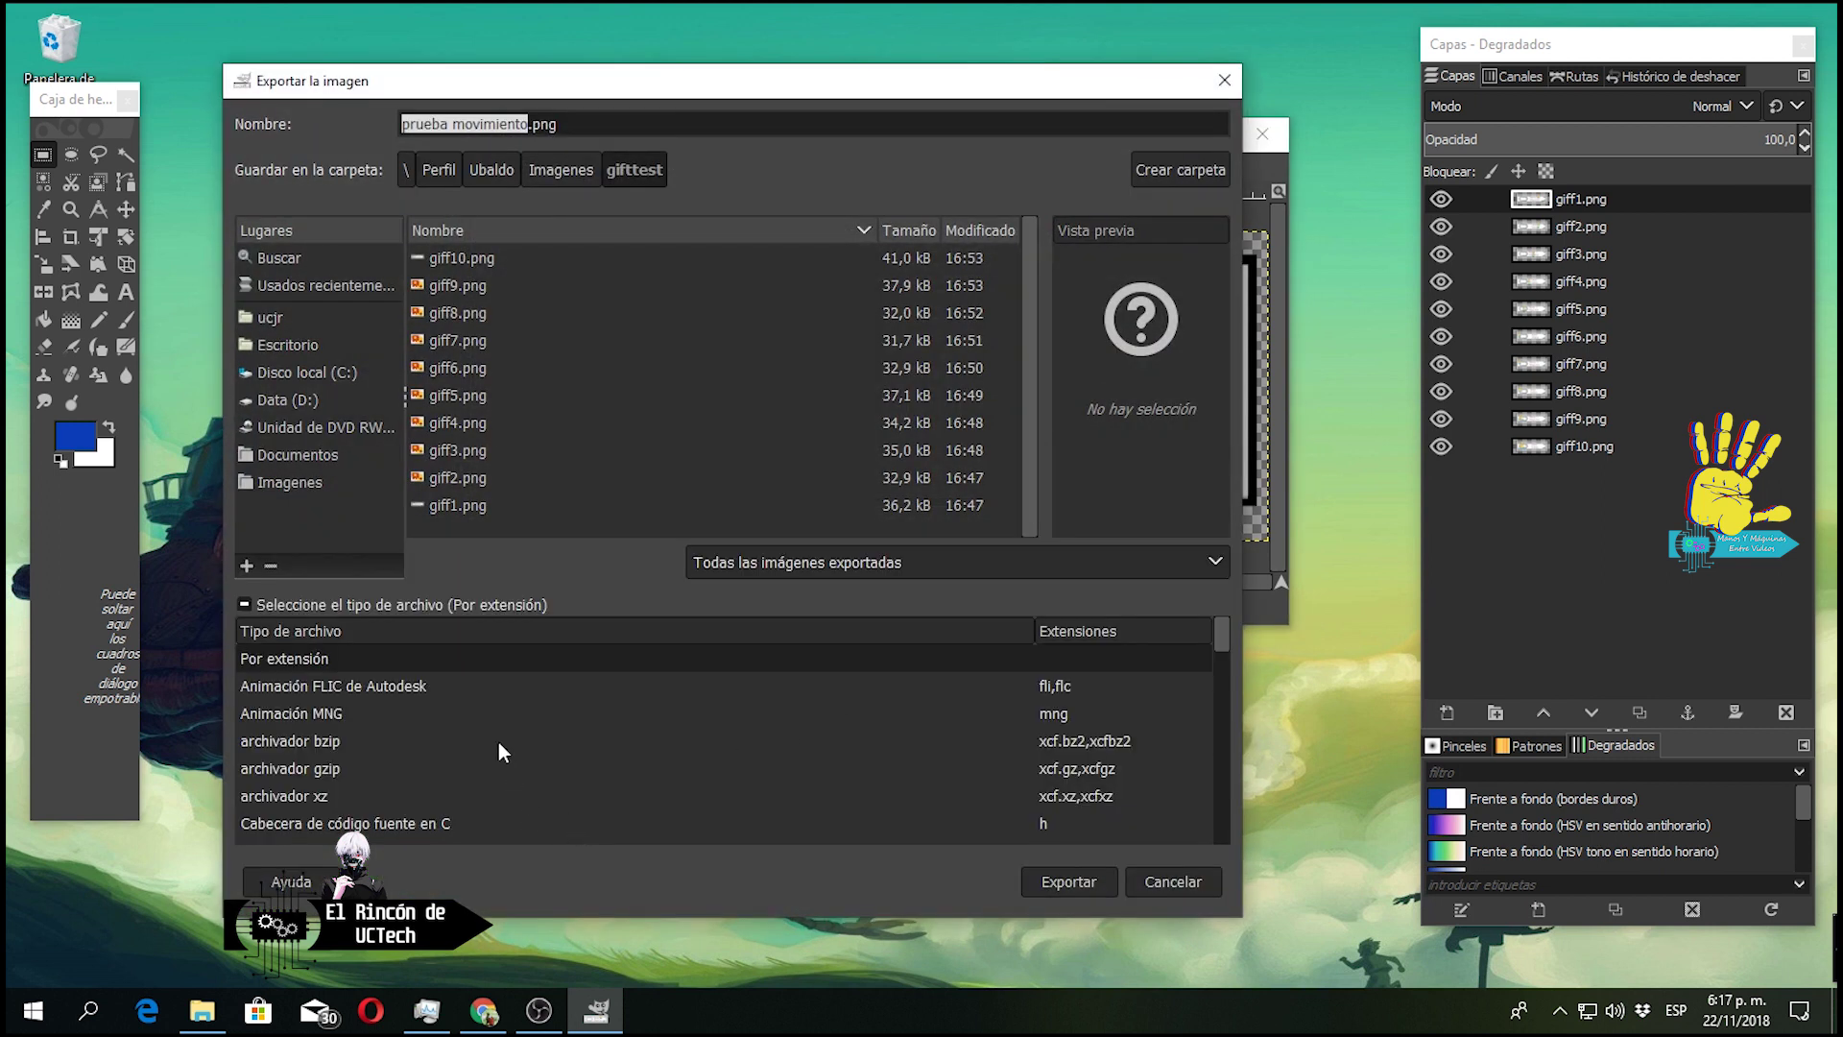
scroll(523, 773, "down", 2)
scroll(523, 773, "down", 3)
scroll(523, 773, "down", 4)
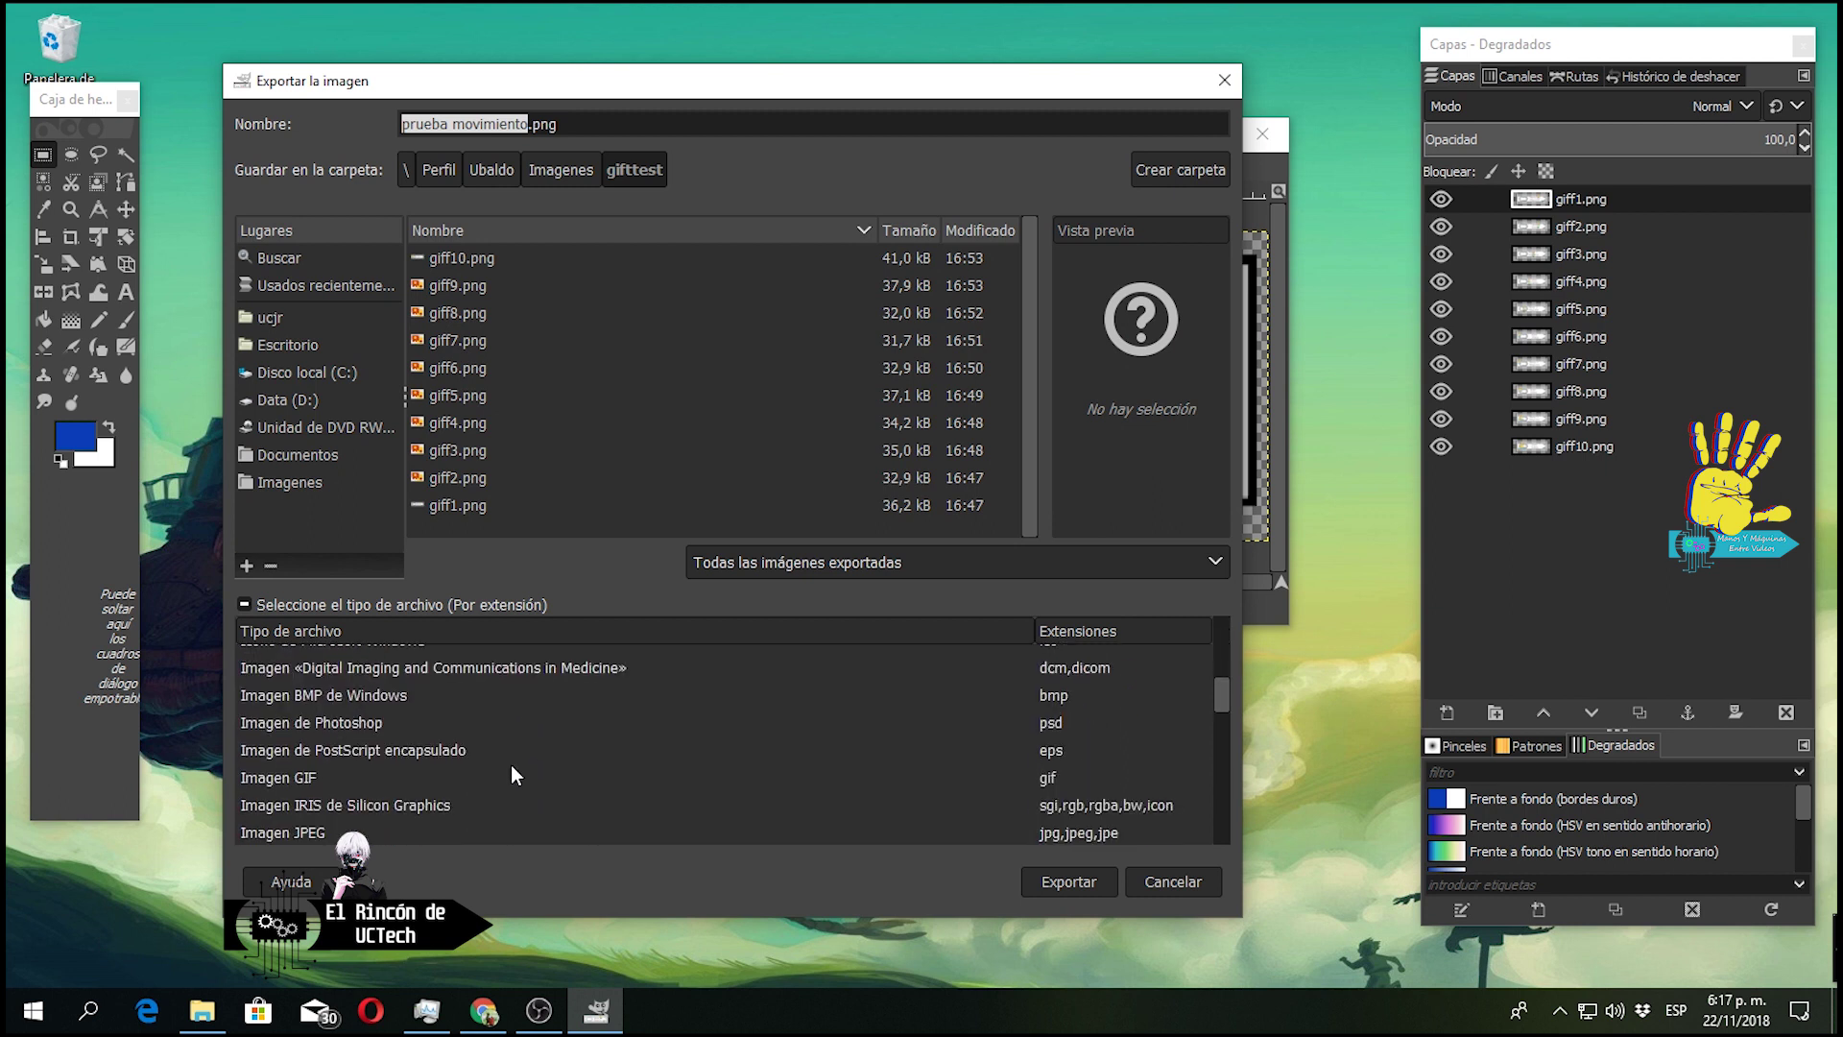
scroll(523, 774, "down", 1)
left_click(346, 742)
left_click(1056, 880)
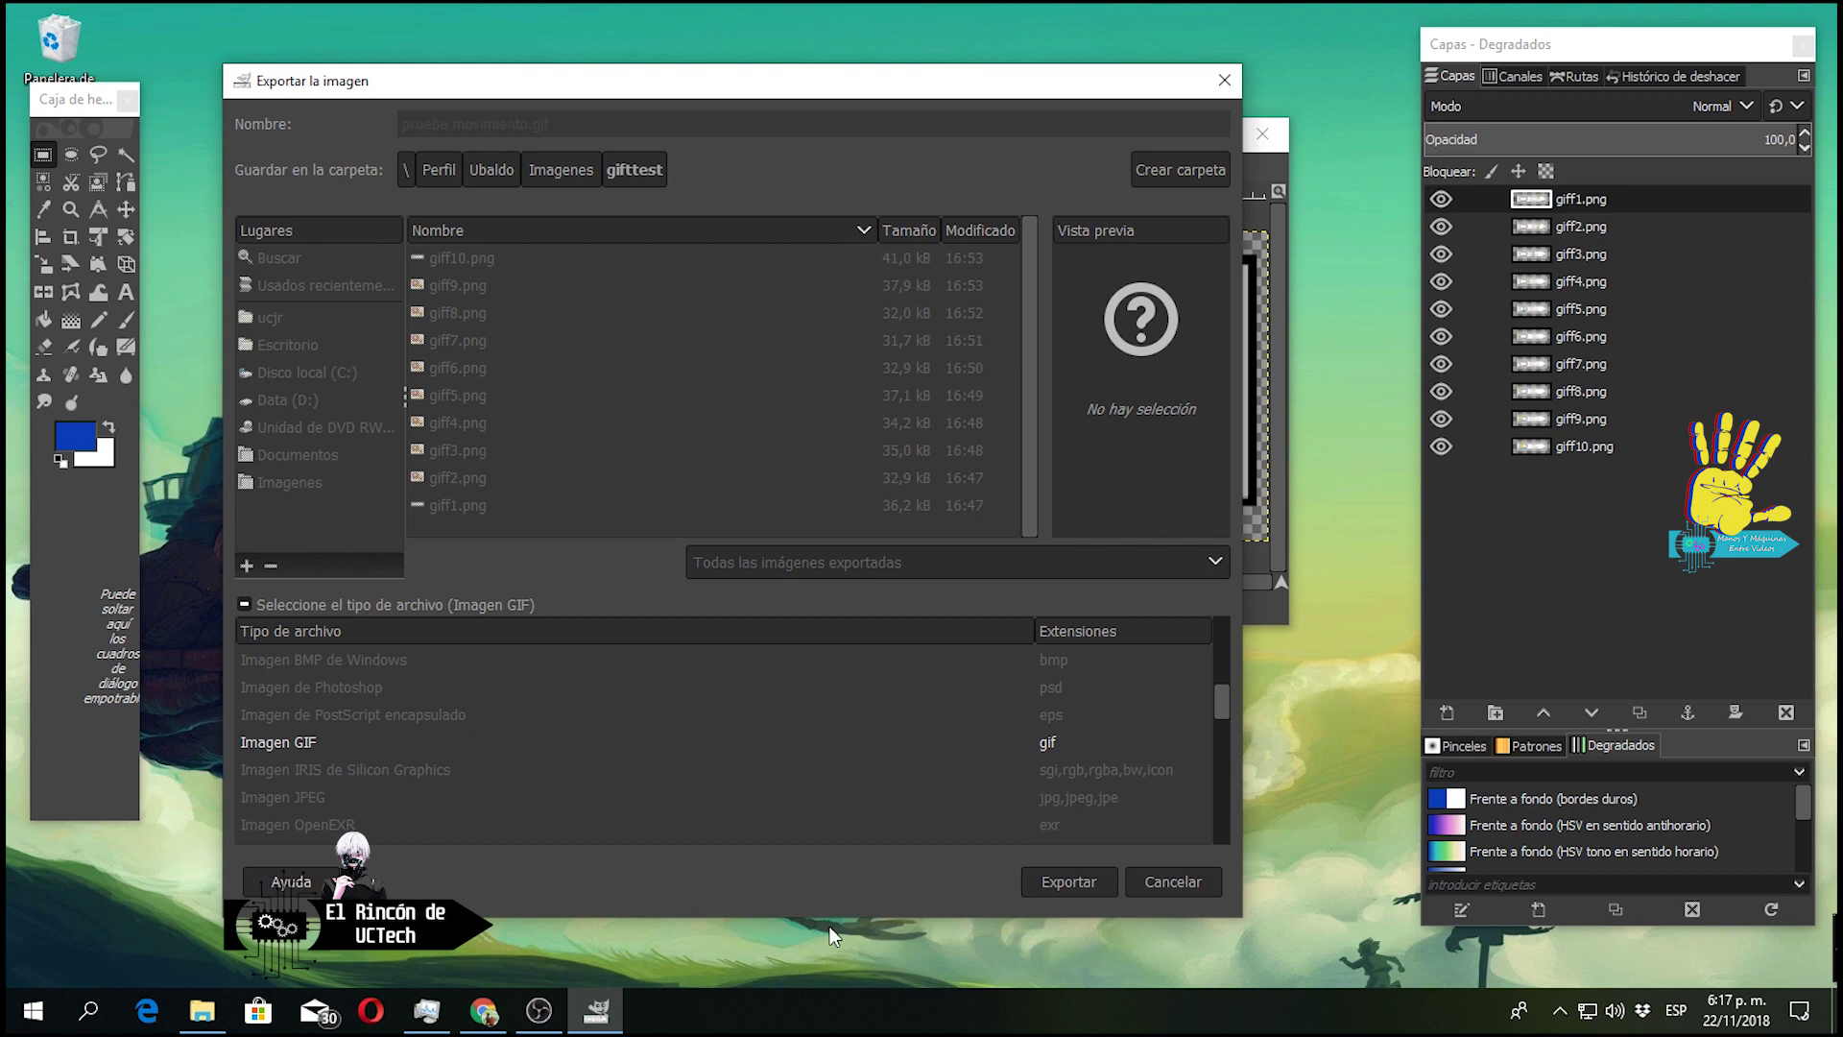
Enable 'Como animación' with 'Un cuadro por capa (reemplazar)' and 100 ms delay, then export.
left_click_drag(1024, 343, 850, 324)
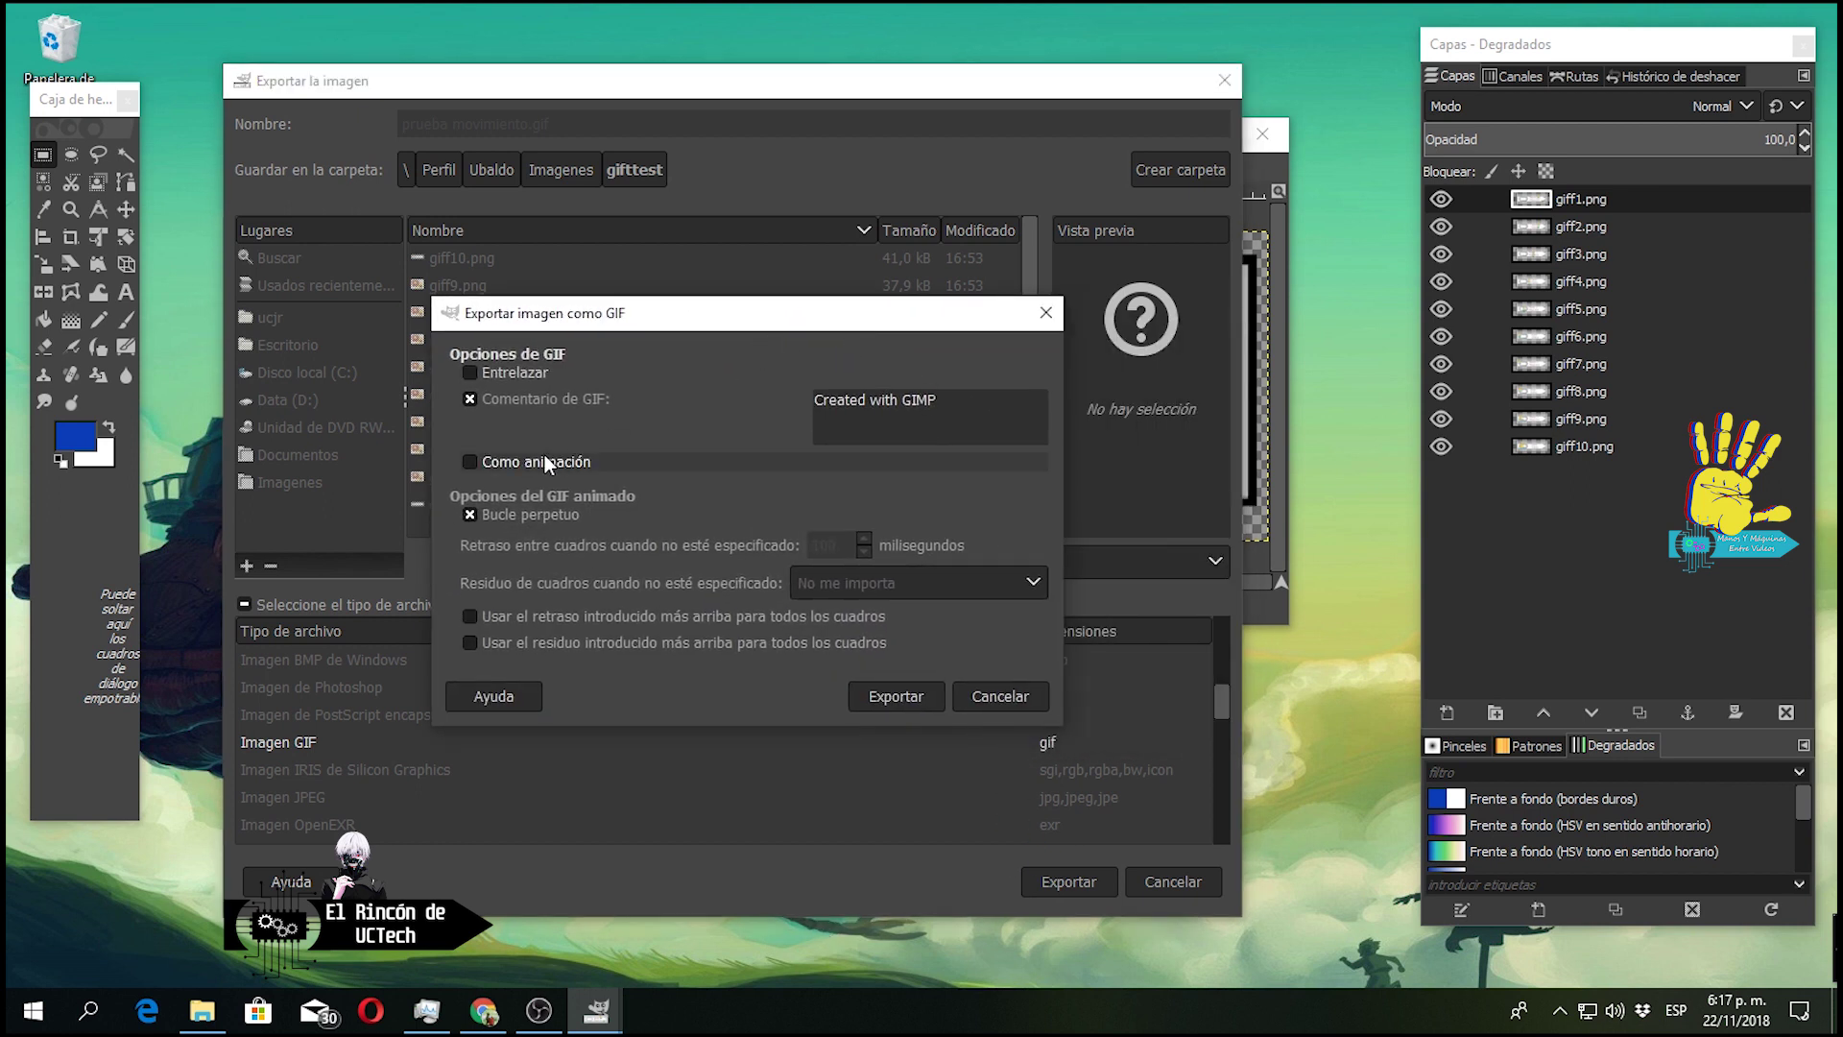
left_click(471, 462)
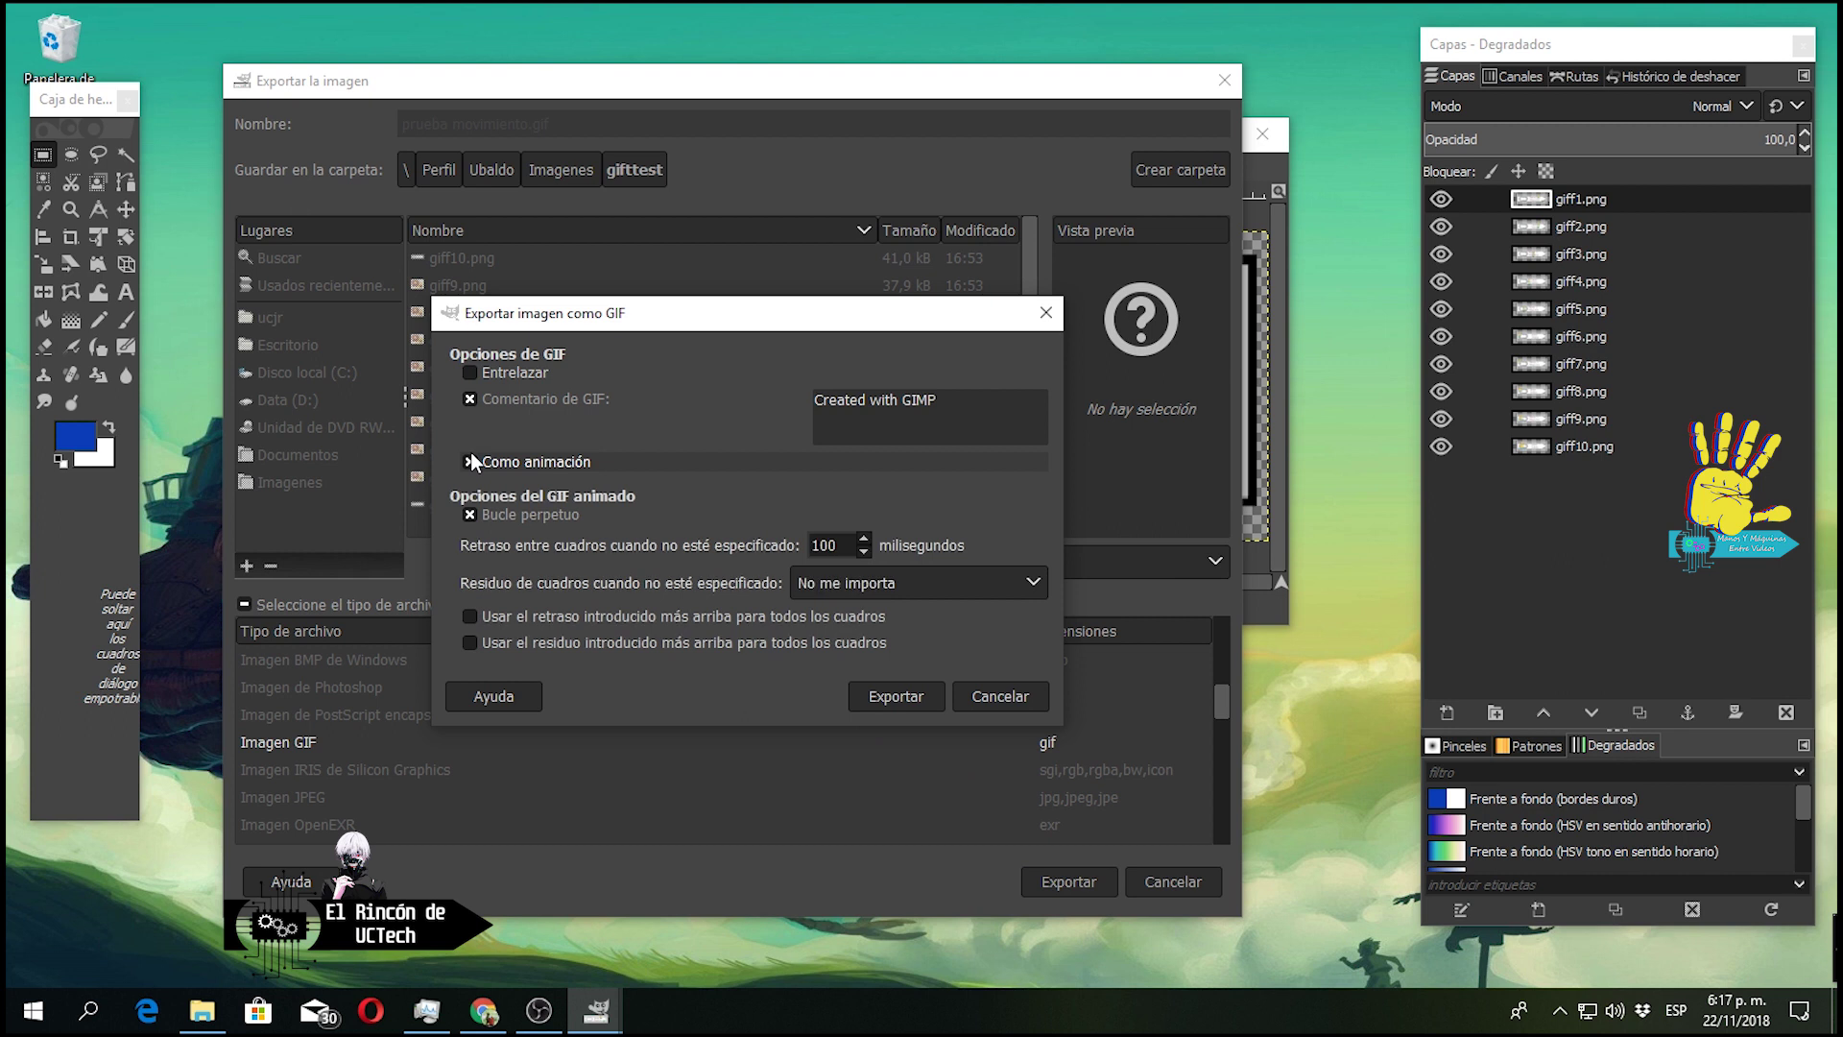
left_click(973, 587)
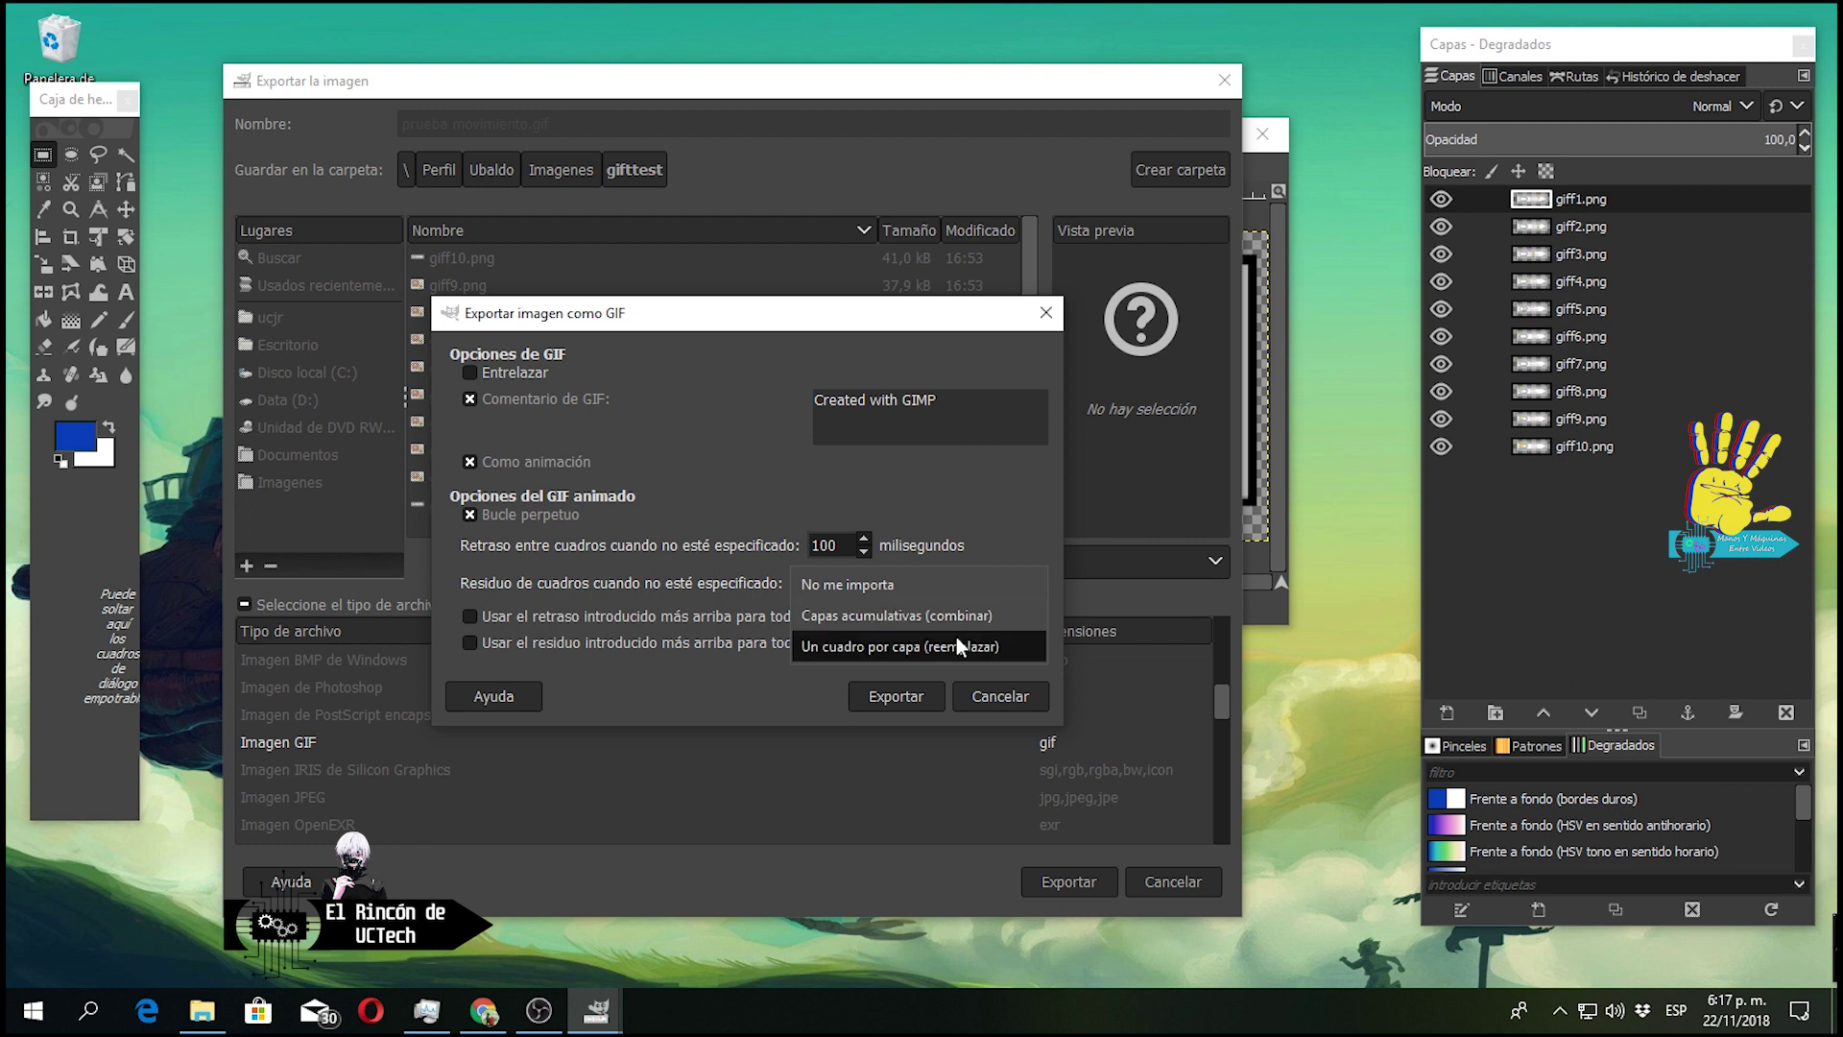
left_click(957, 646)
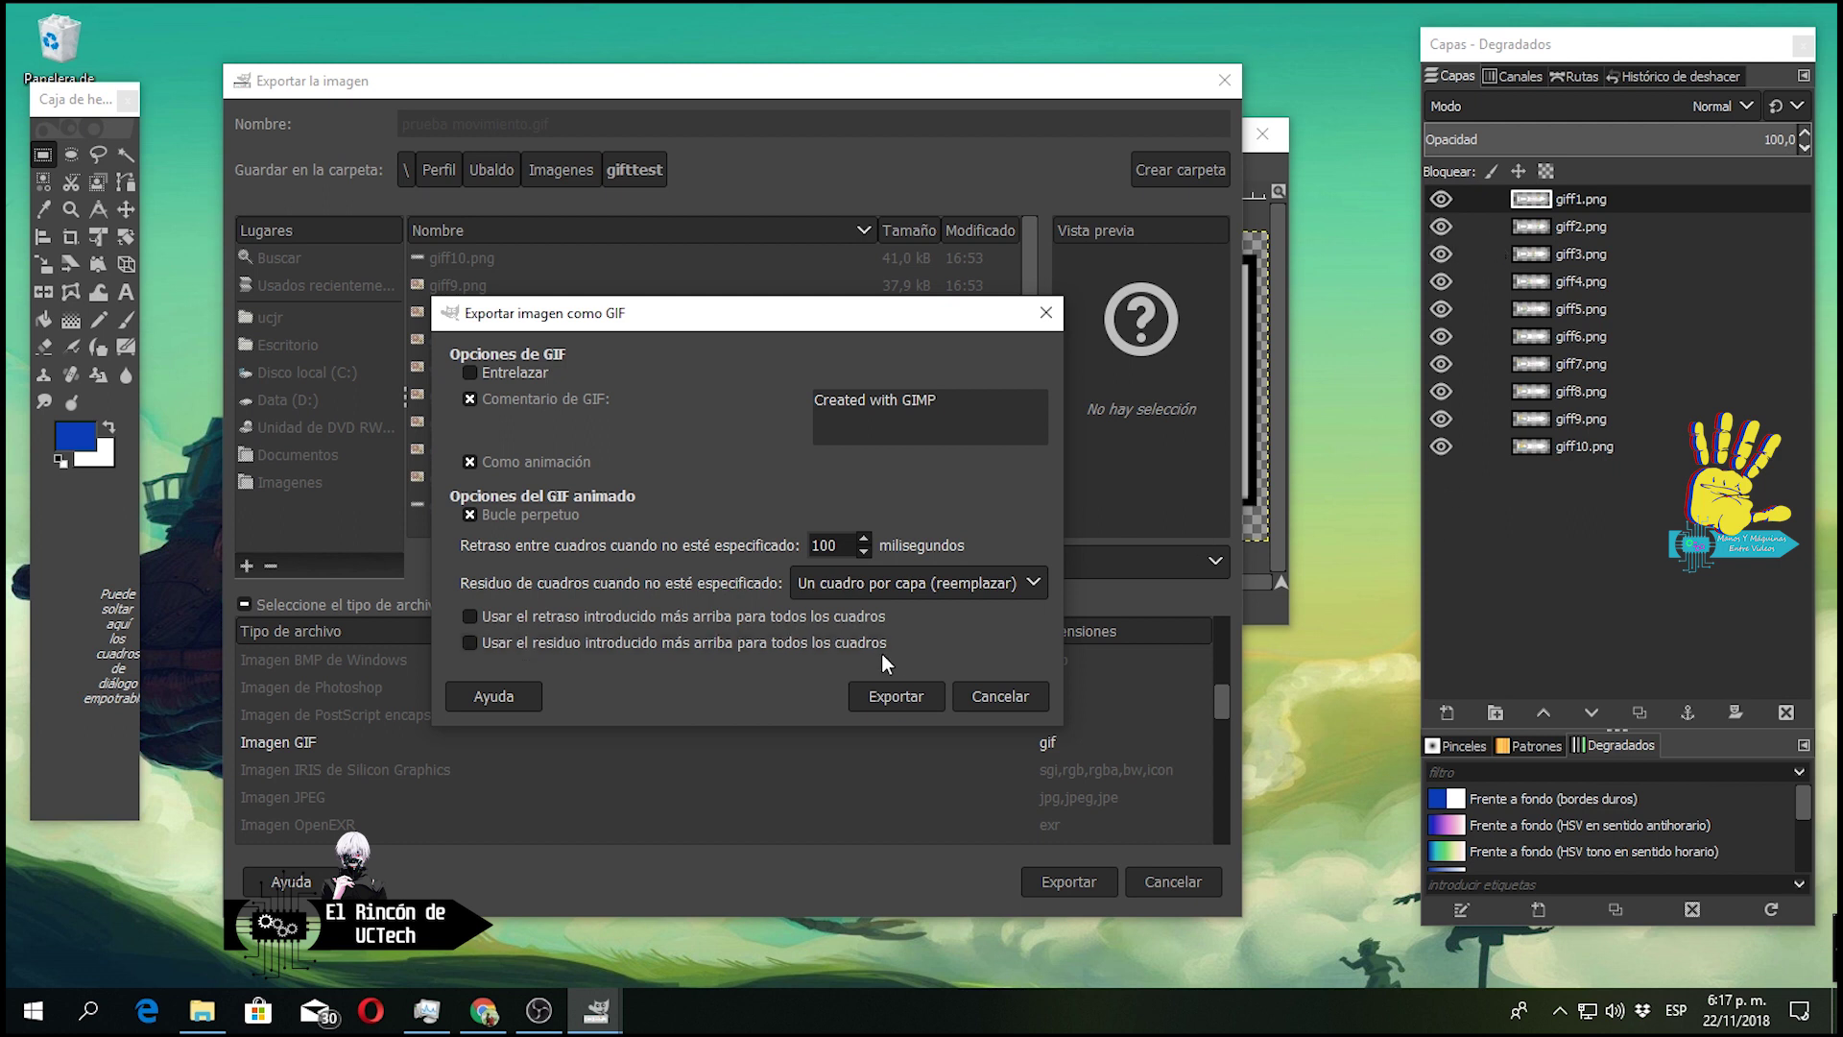
left_click(901, 699)
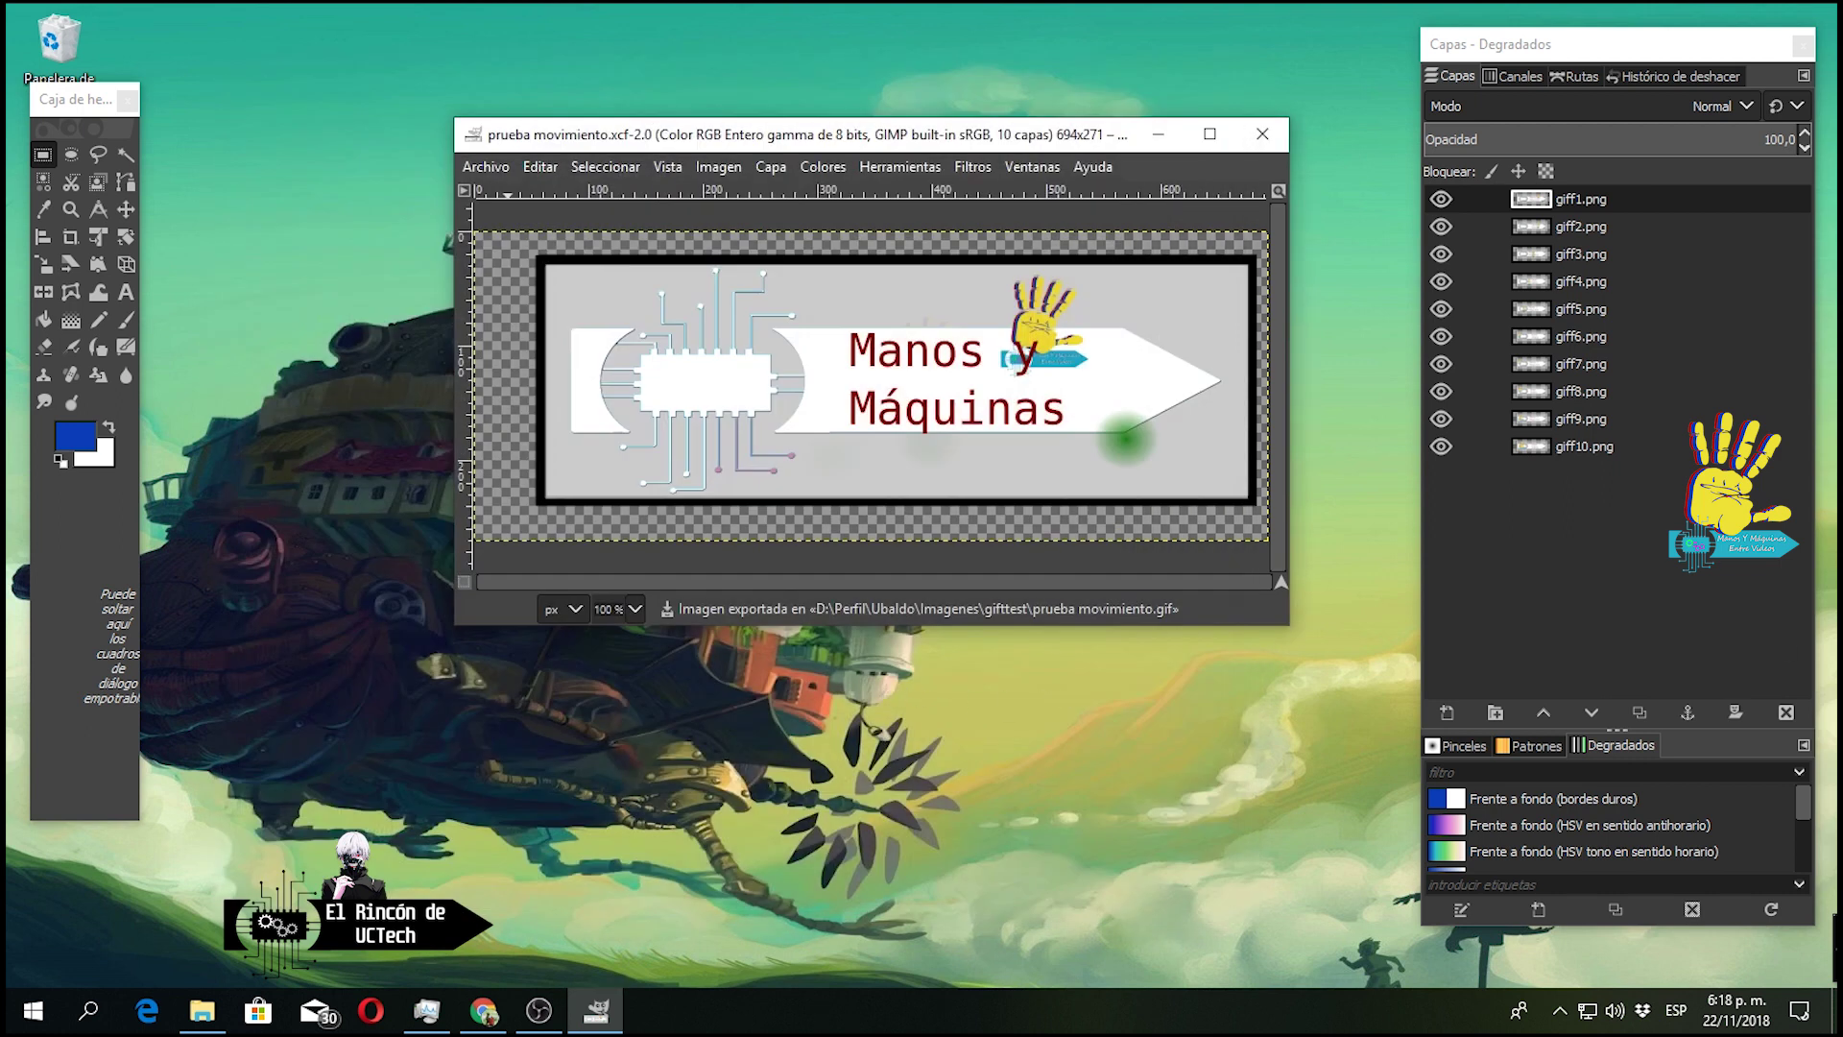
Switch to the gifftest folder and view the properties of prueba movimiento.xcf.
key("alt+Tab")
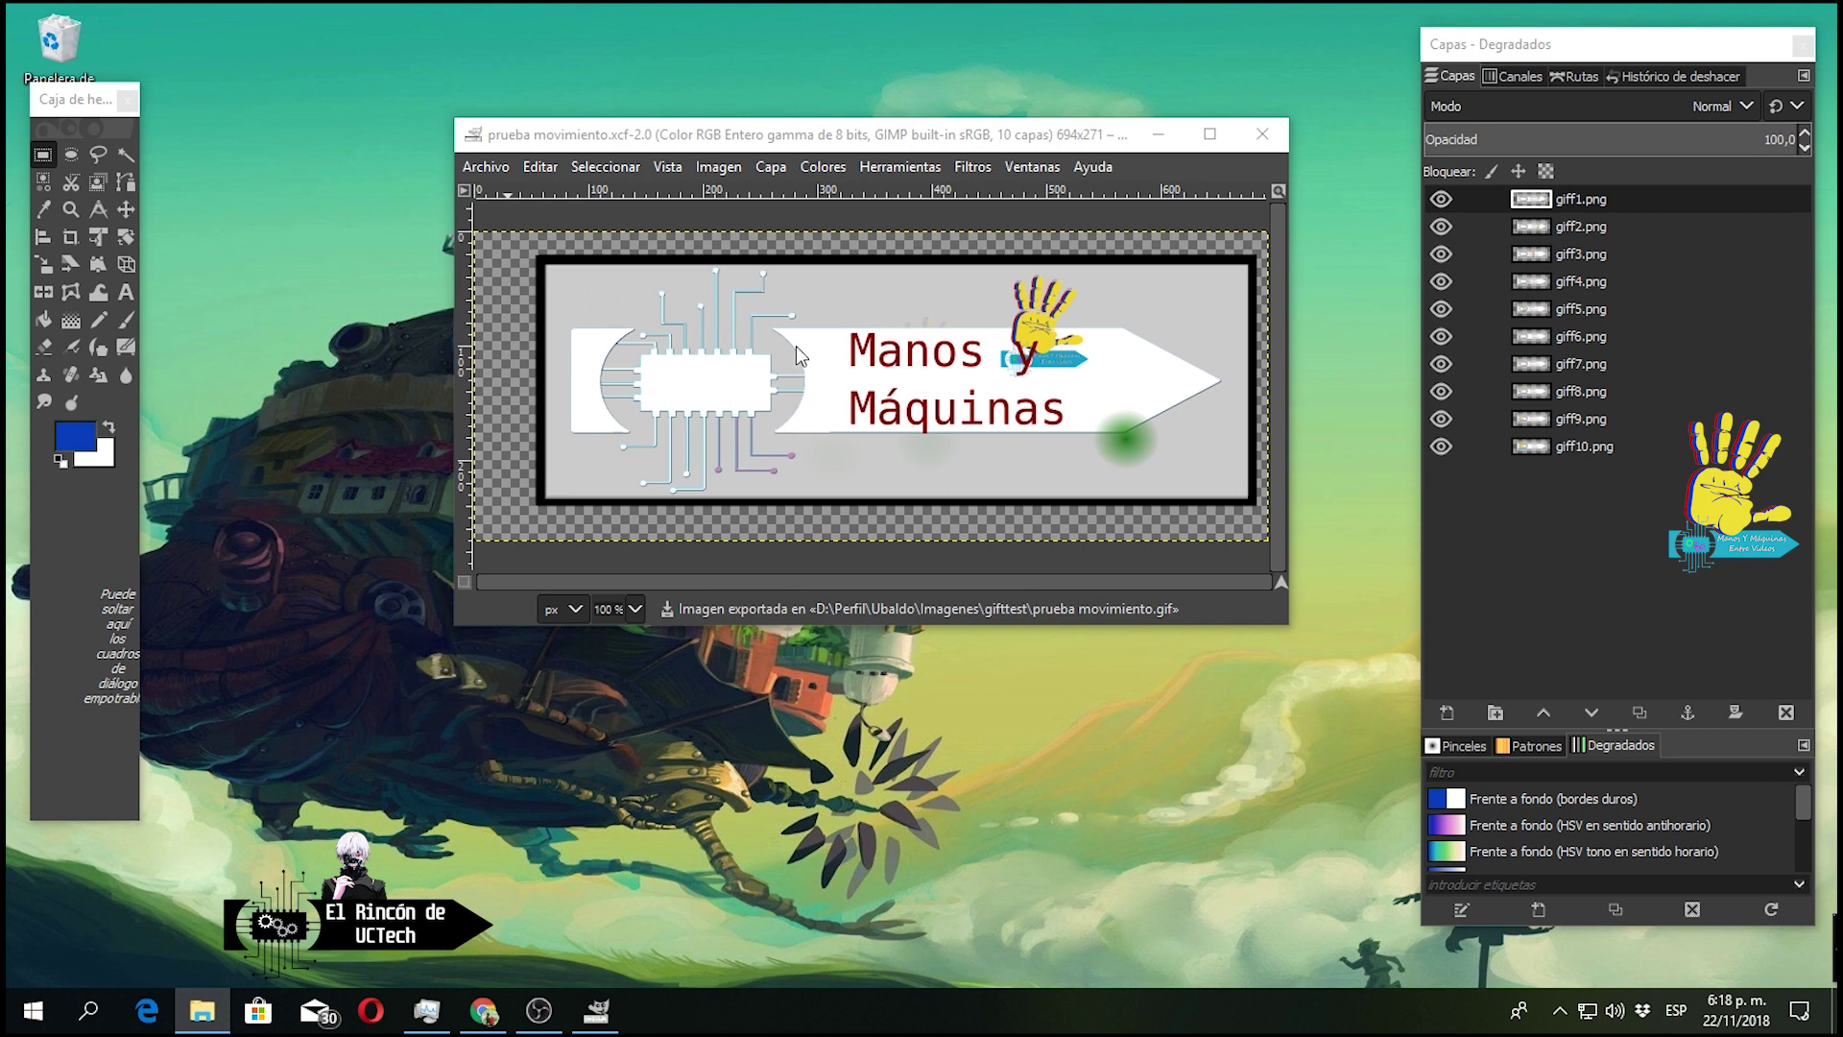
key("alt+Tab")
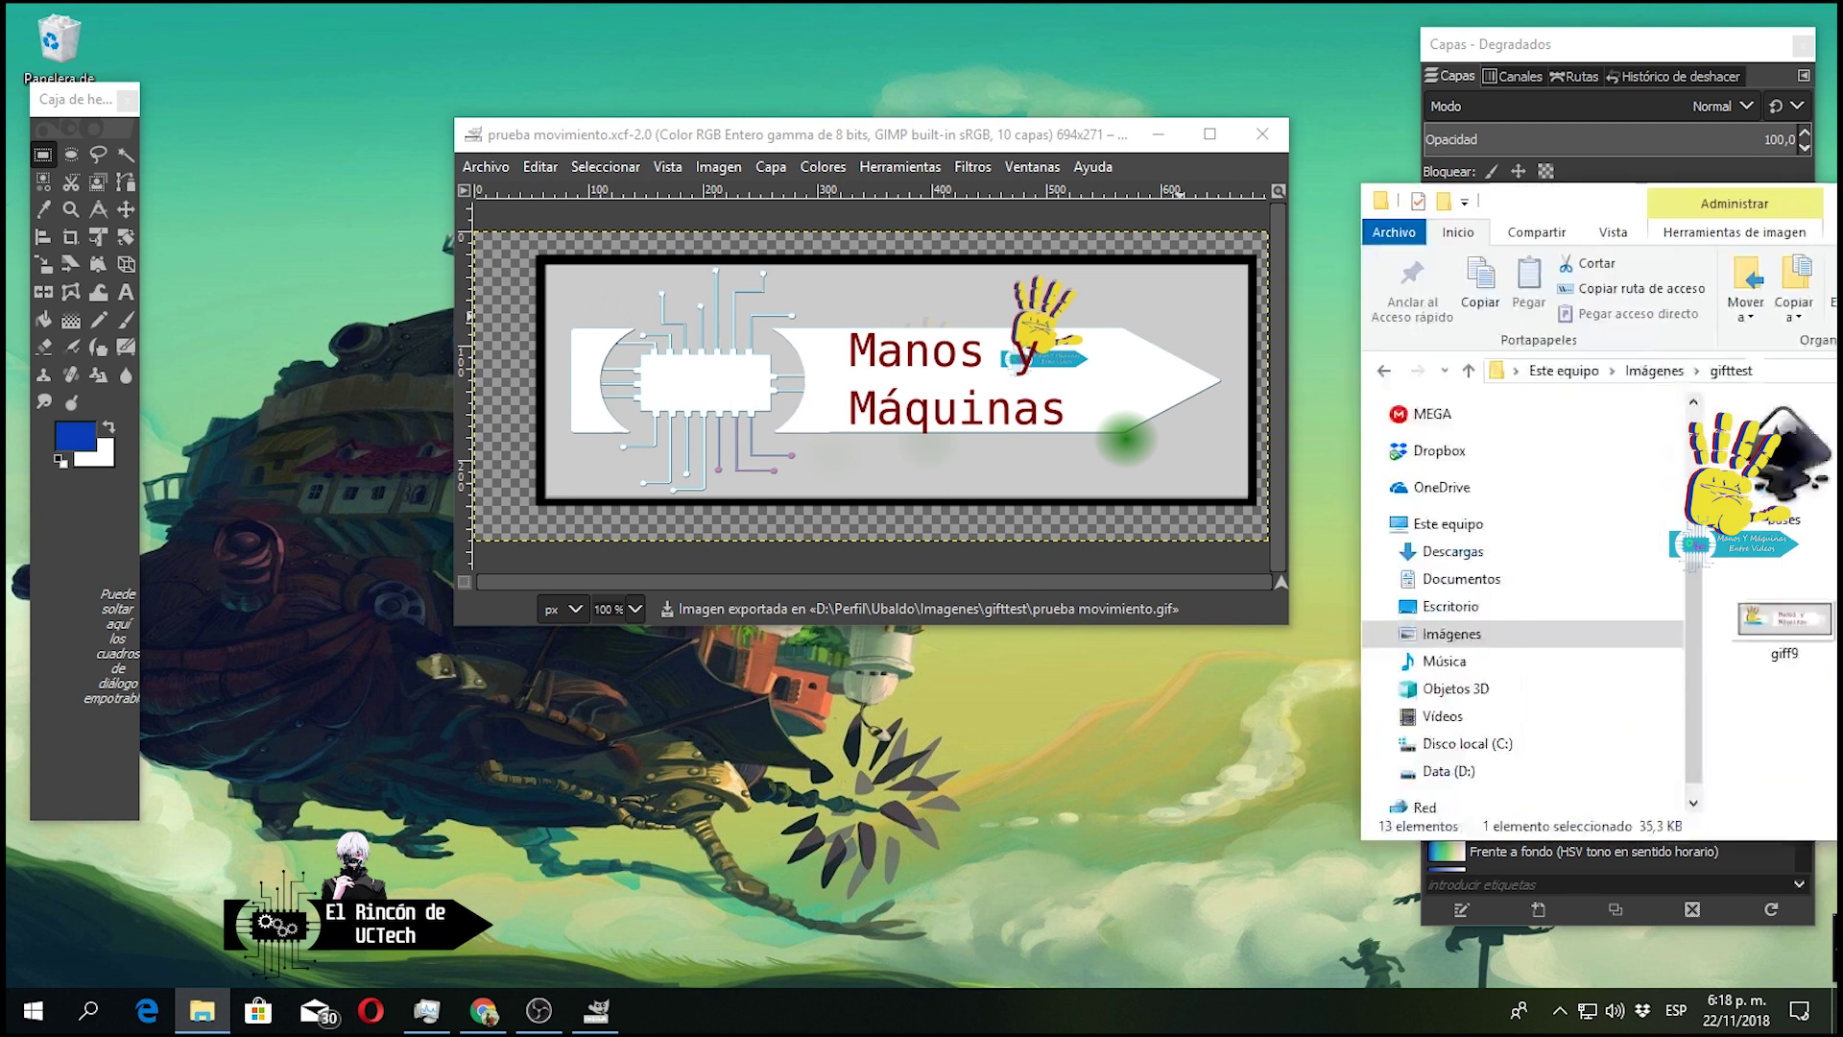
left_click(893, 537)
right_click(892, 537)
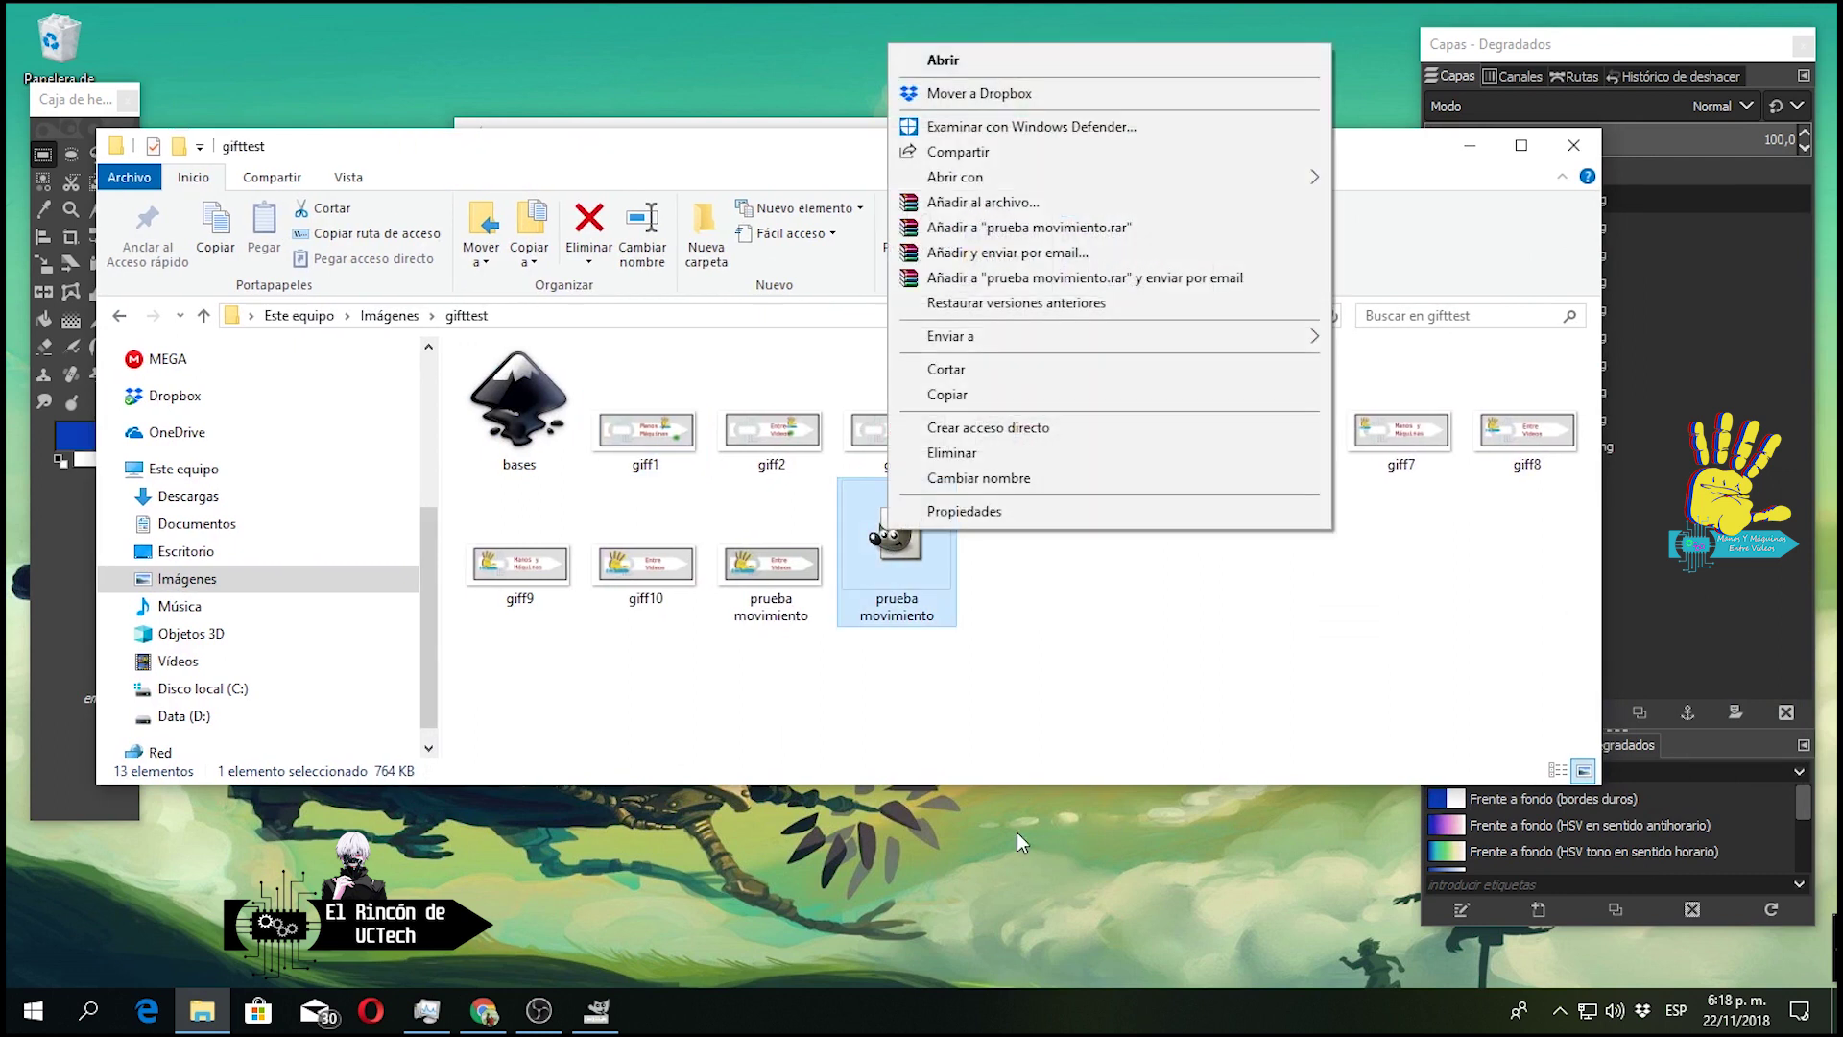
left_click(999, 521)
left_click(729, 706)
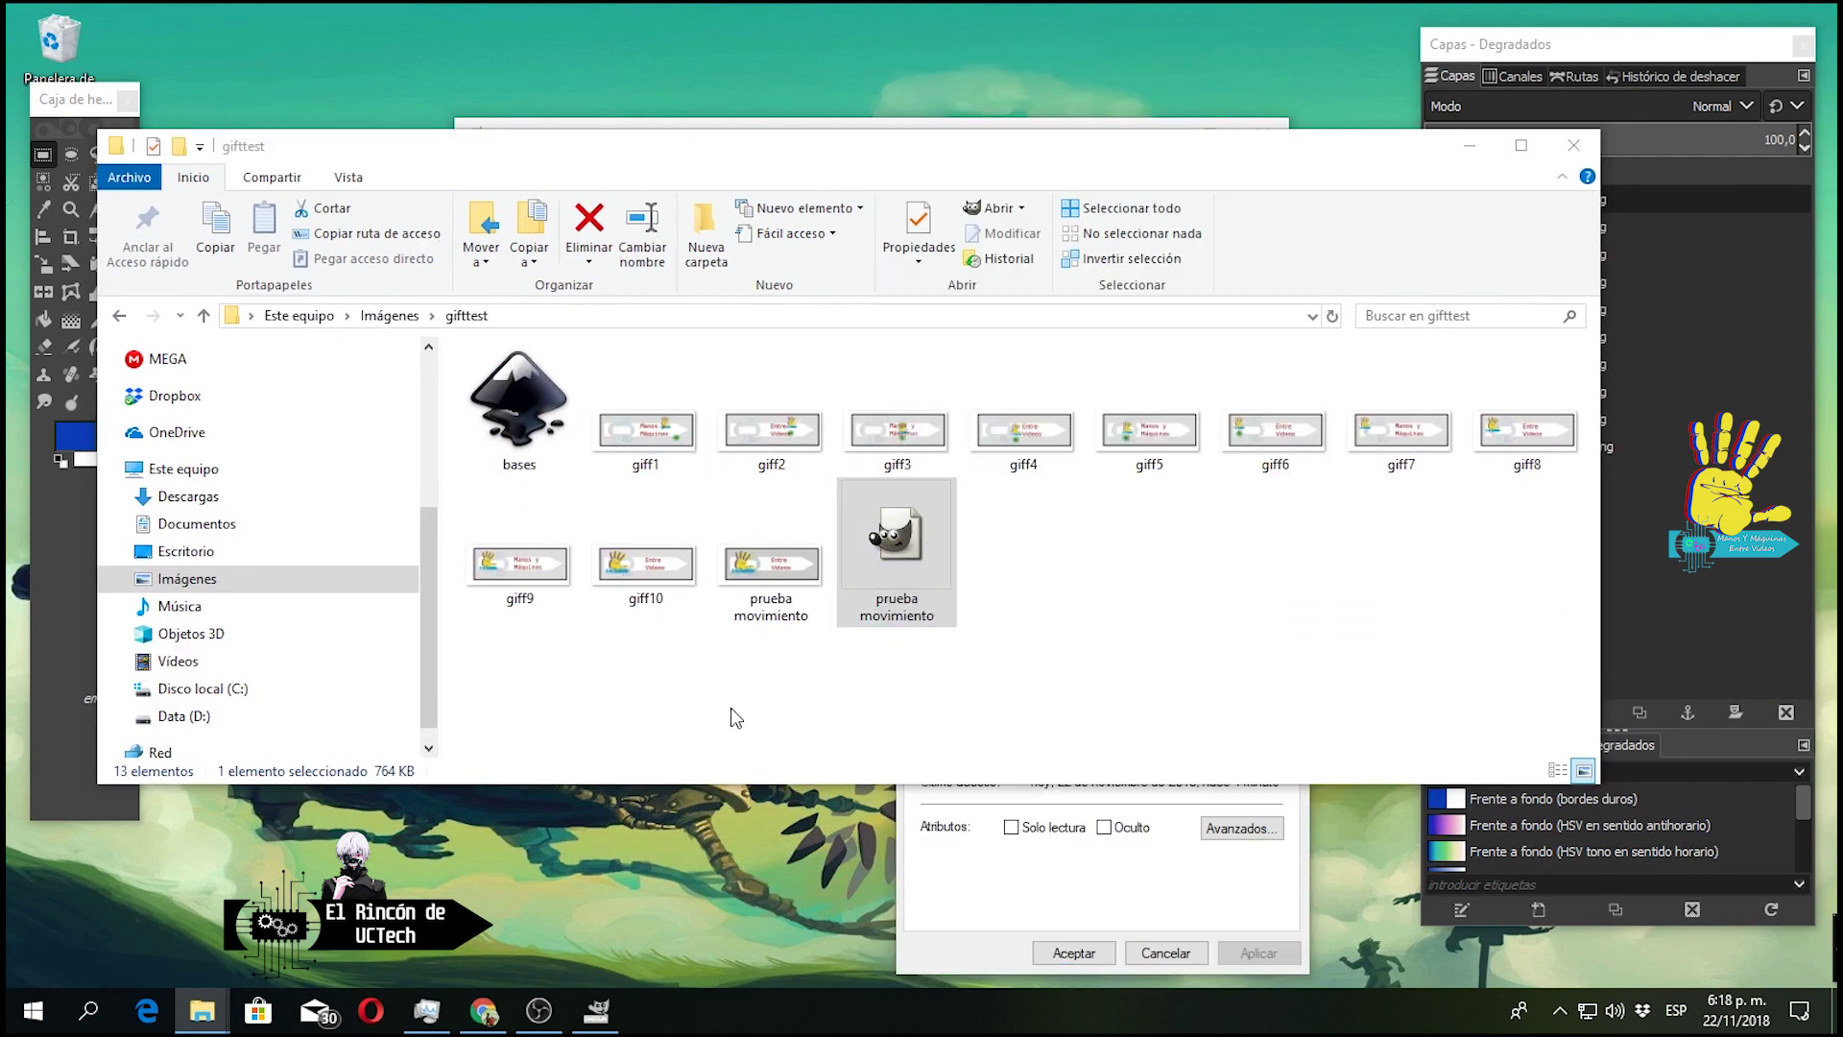
Preview prueba movimiento.gif in Photos, hide the folder, and reopen GIMP's Exportar como.
left_click(785, 571)
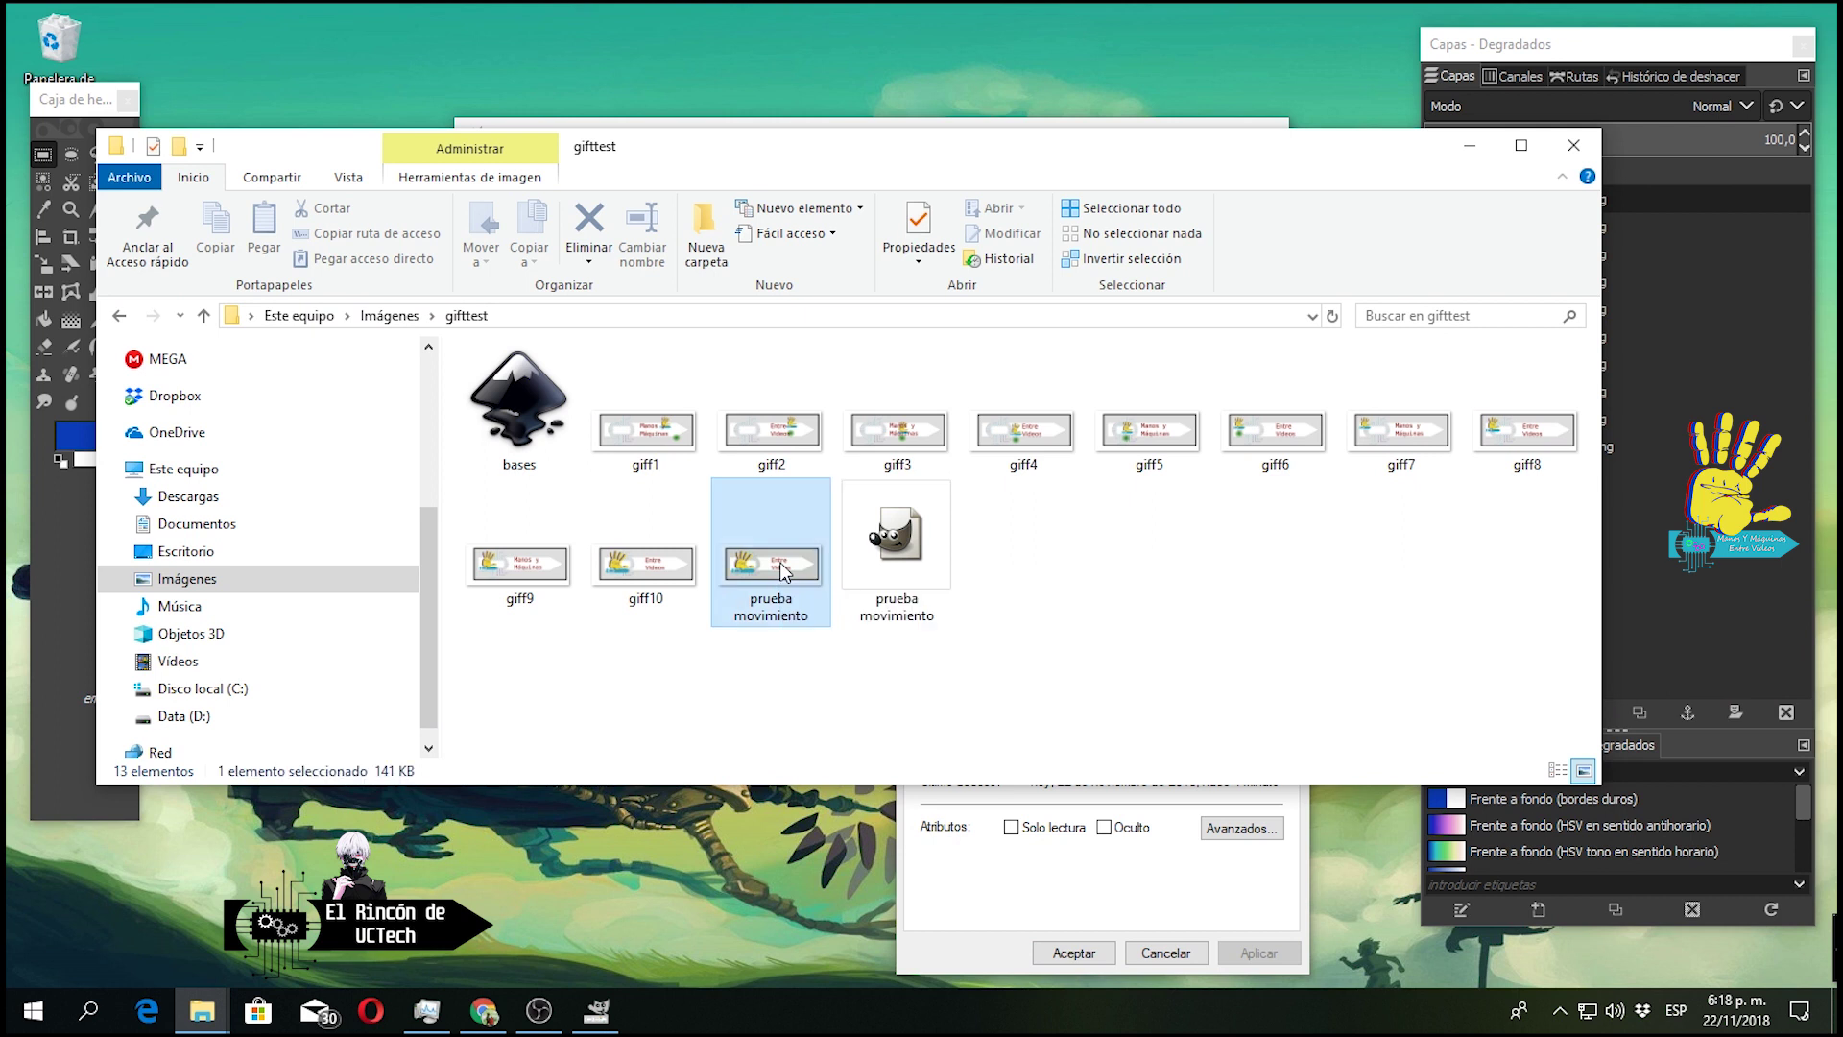
double_click(785, 572)
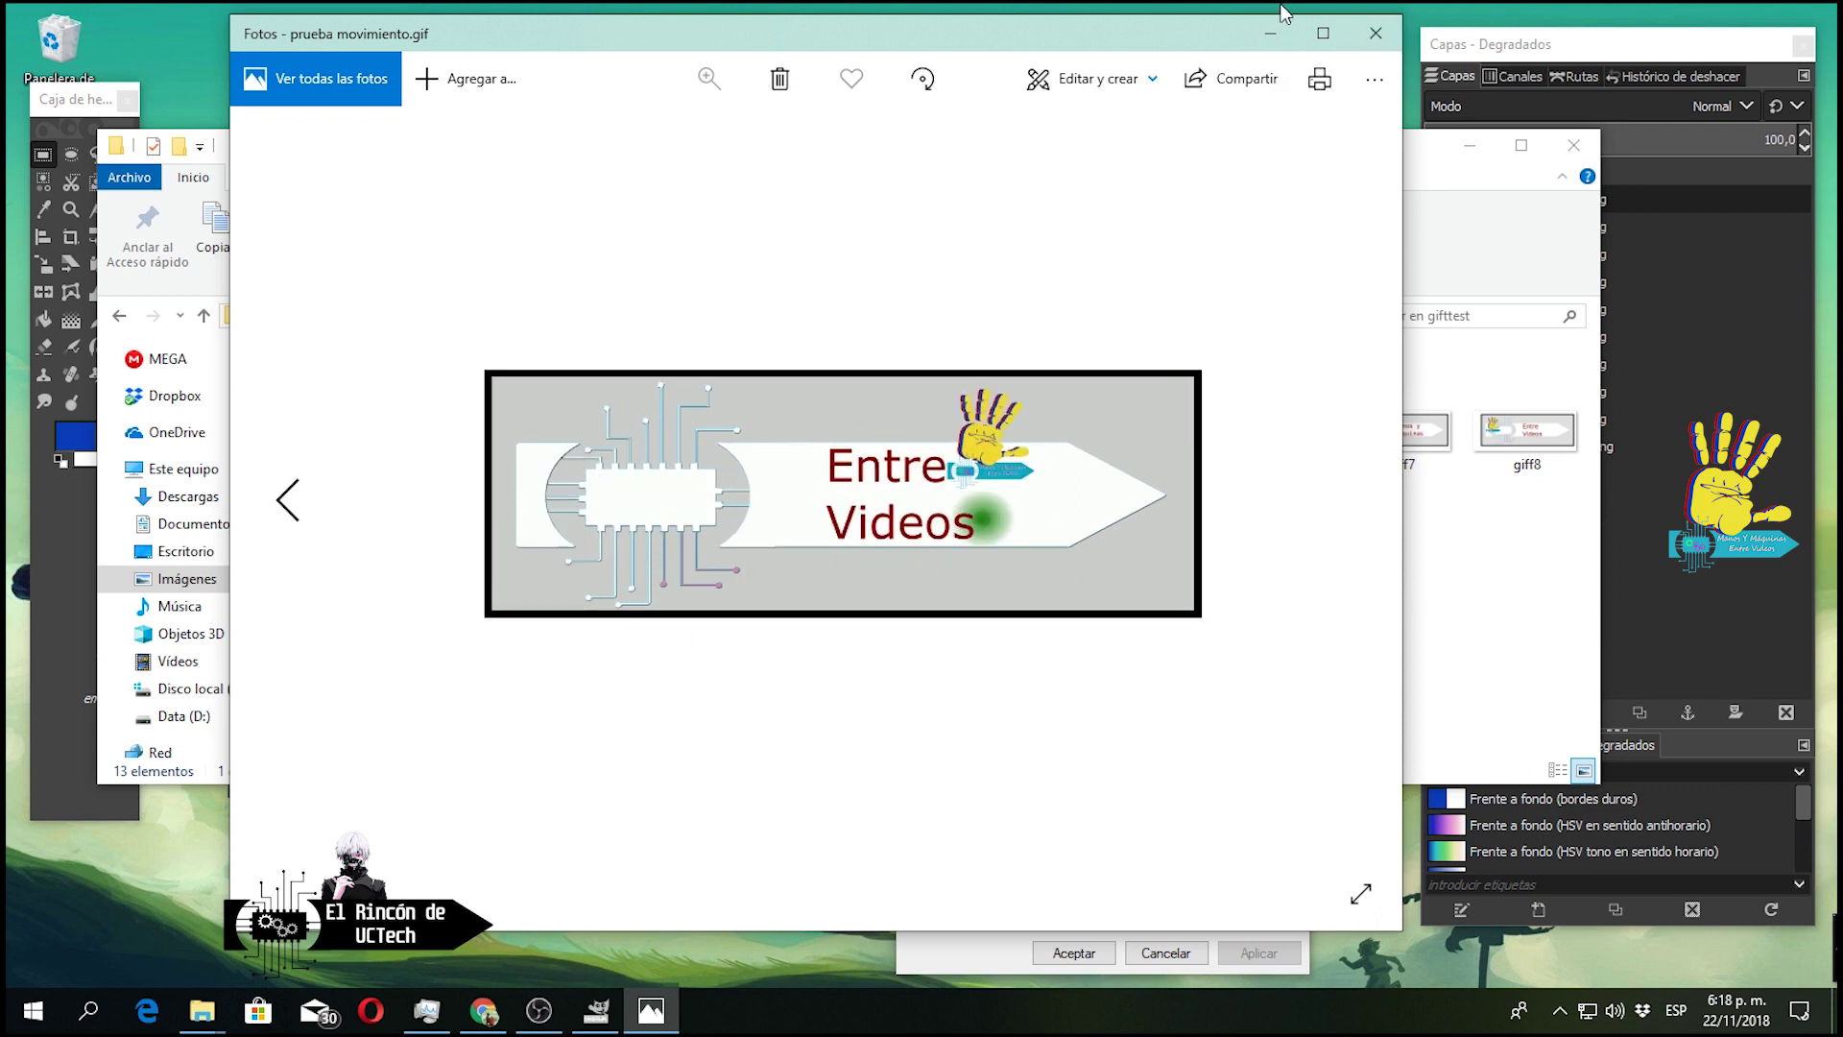
left_click(1376, 33)
left_click_drag(999, 167, 1641, 180)
left_click(1753, 164)
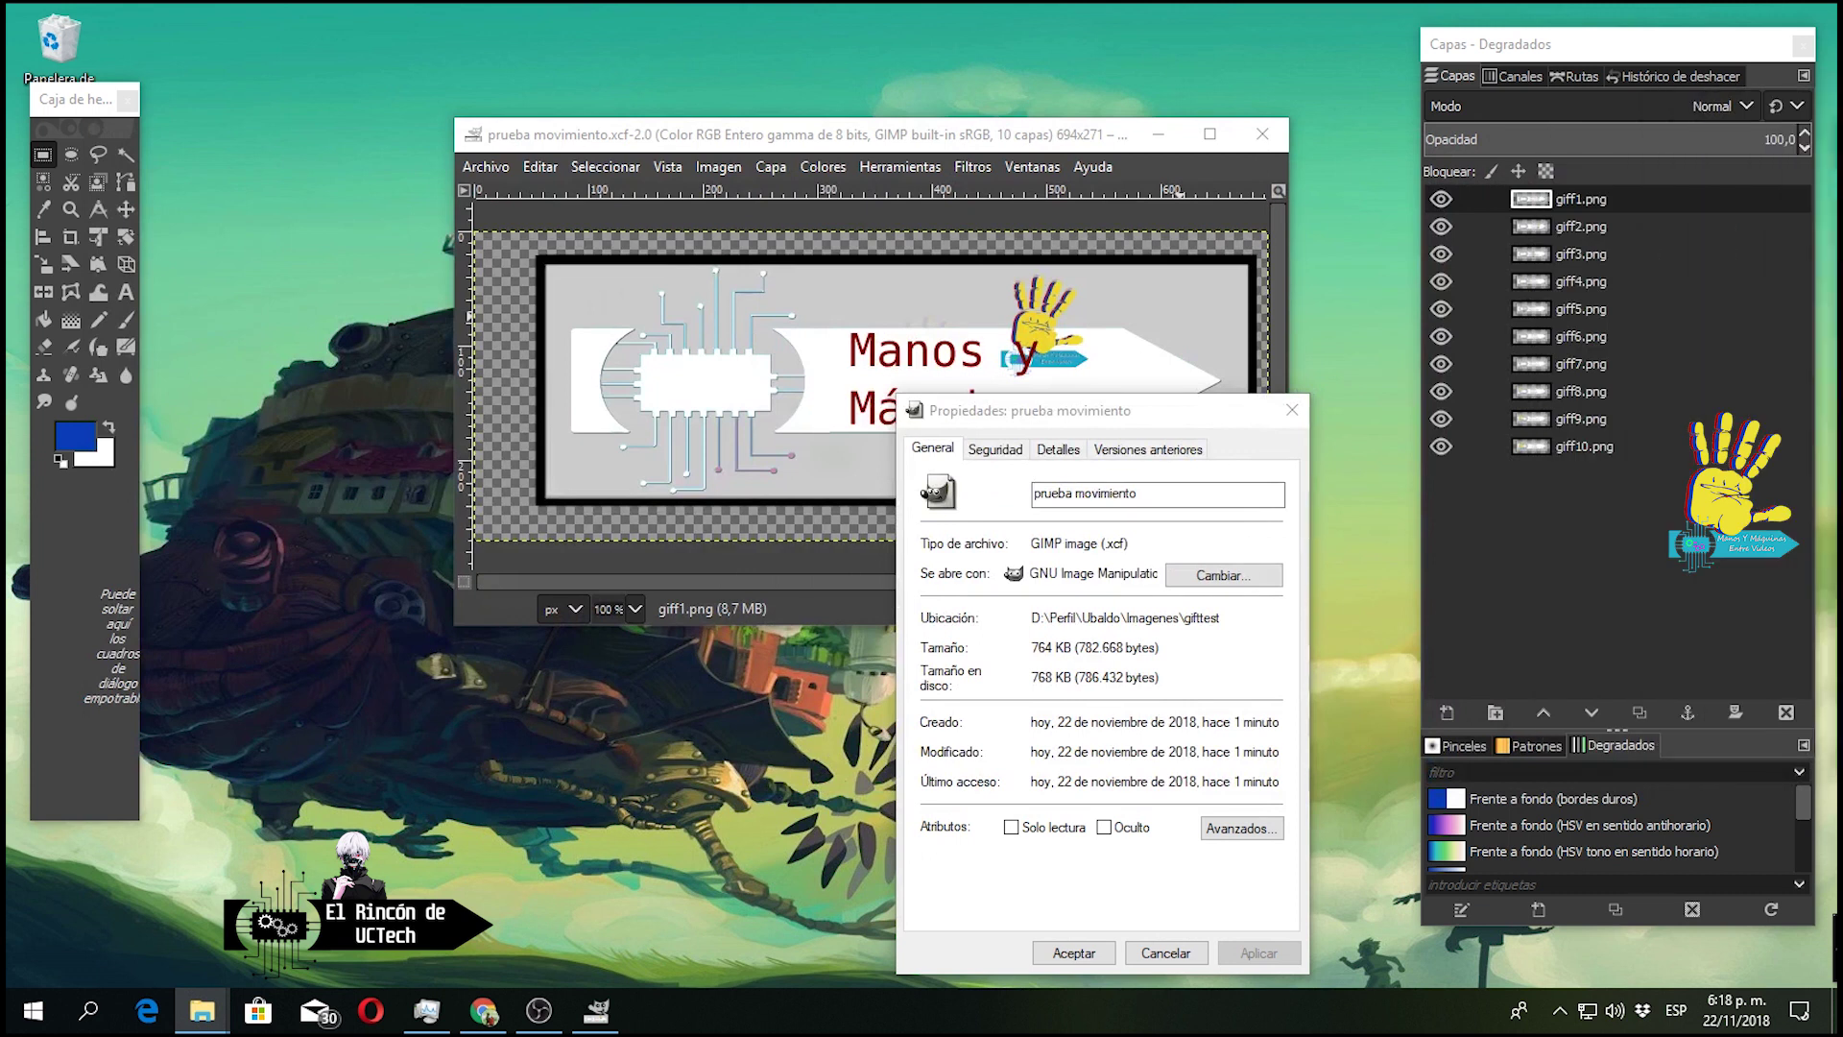
left_click(486, 165)
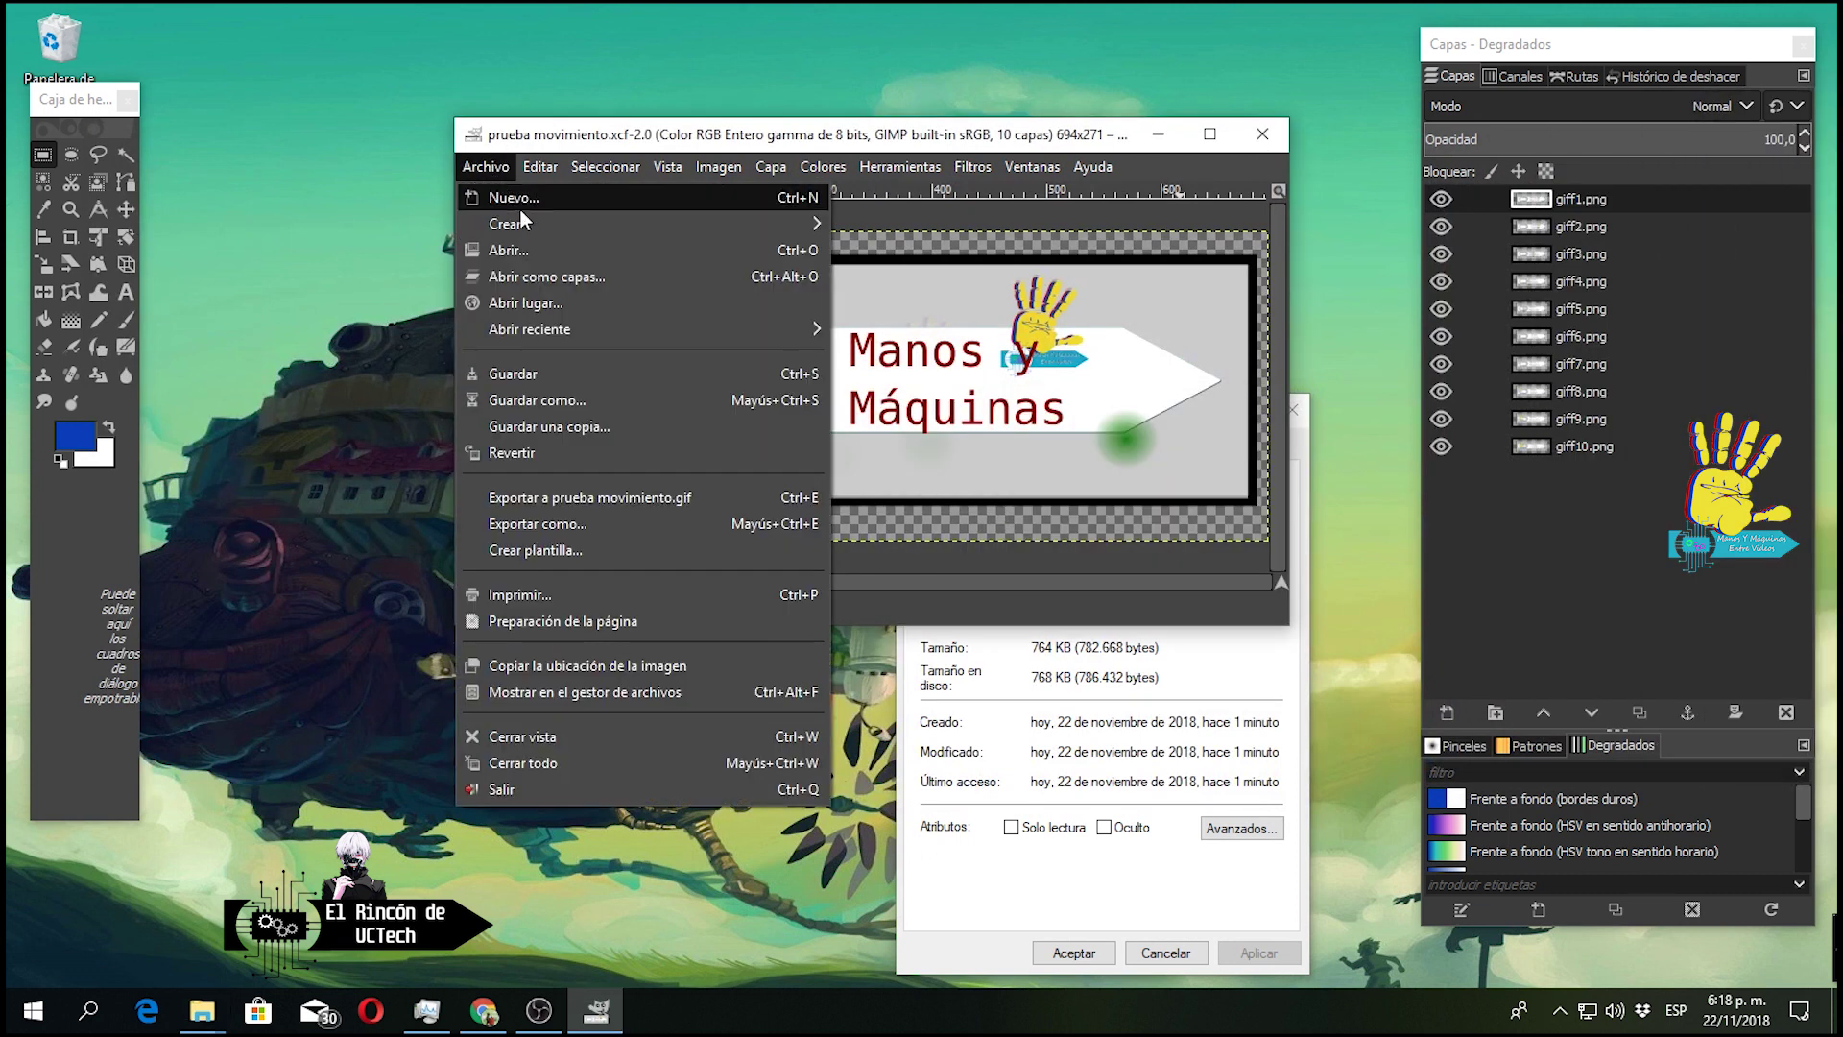
left_click(552, 518)
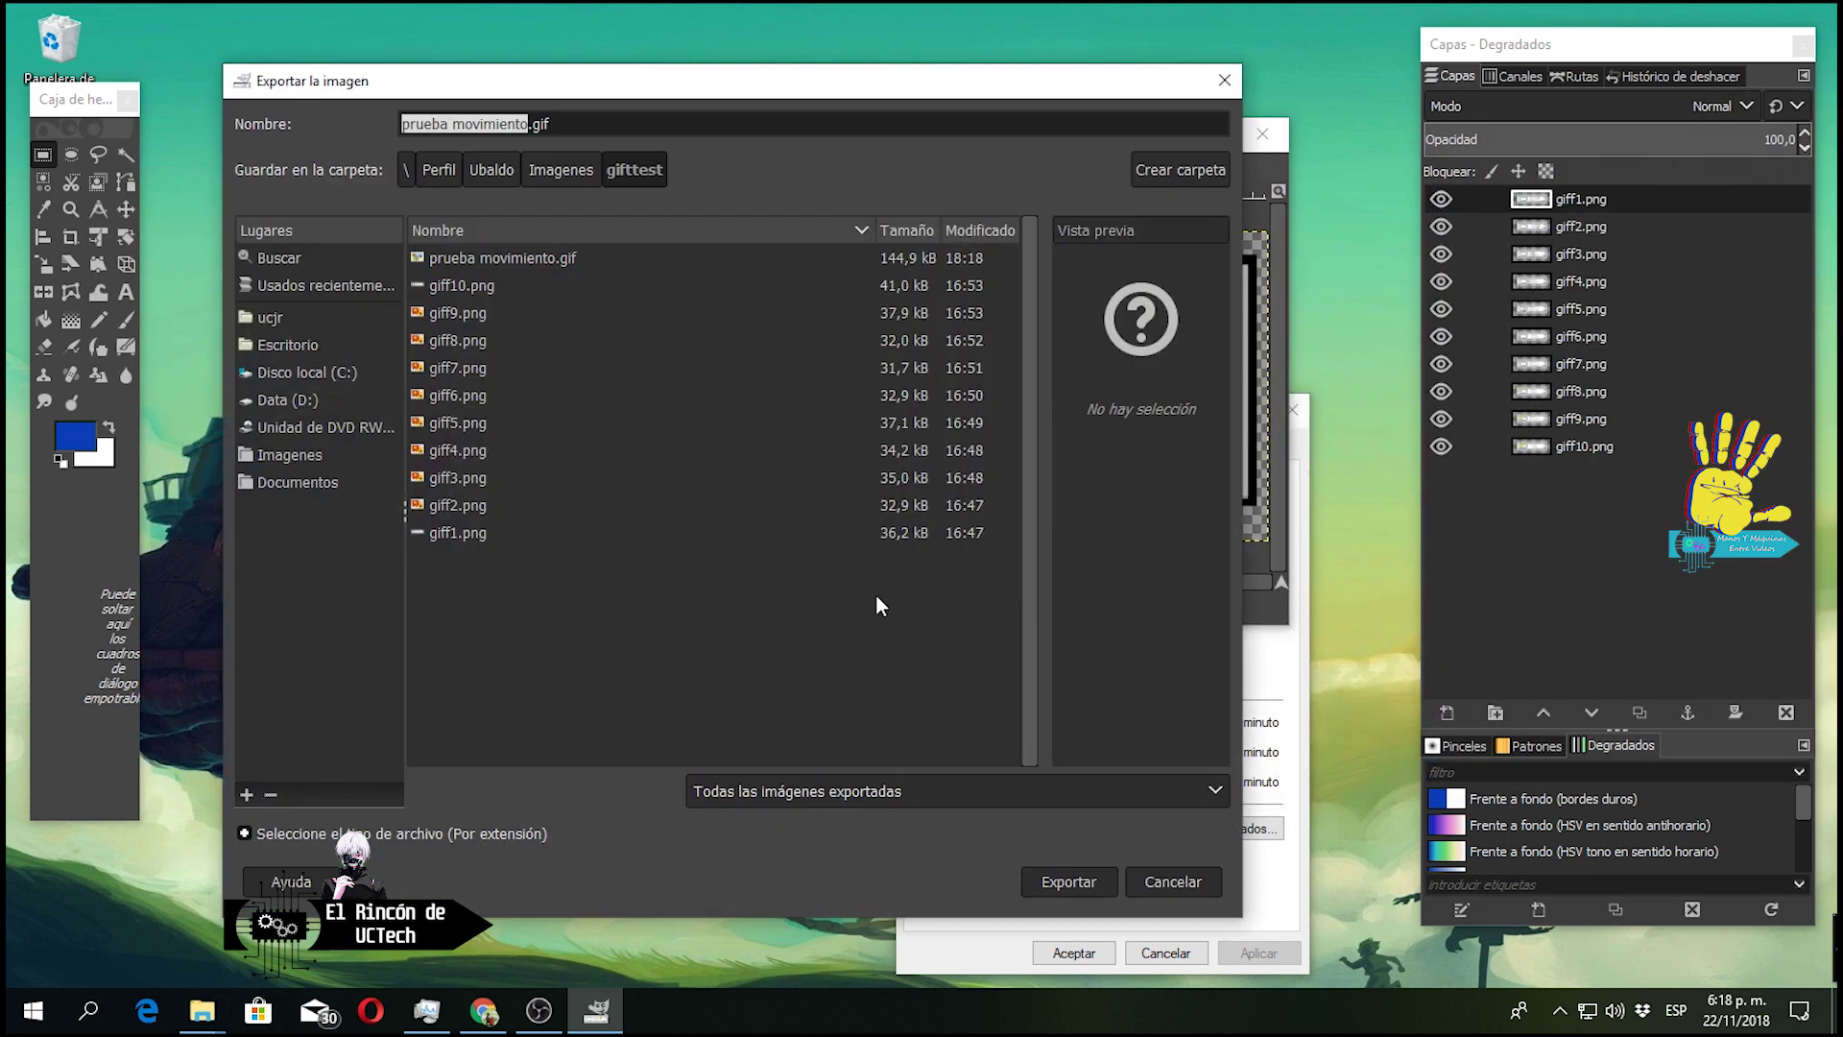
Decline the first overwrite prompt and pick Imagen GIF as the export file type.
left_click(1065, 881)
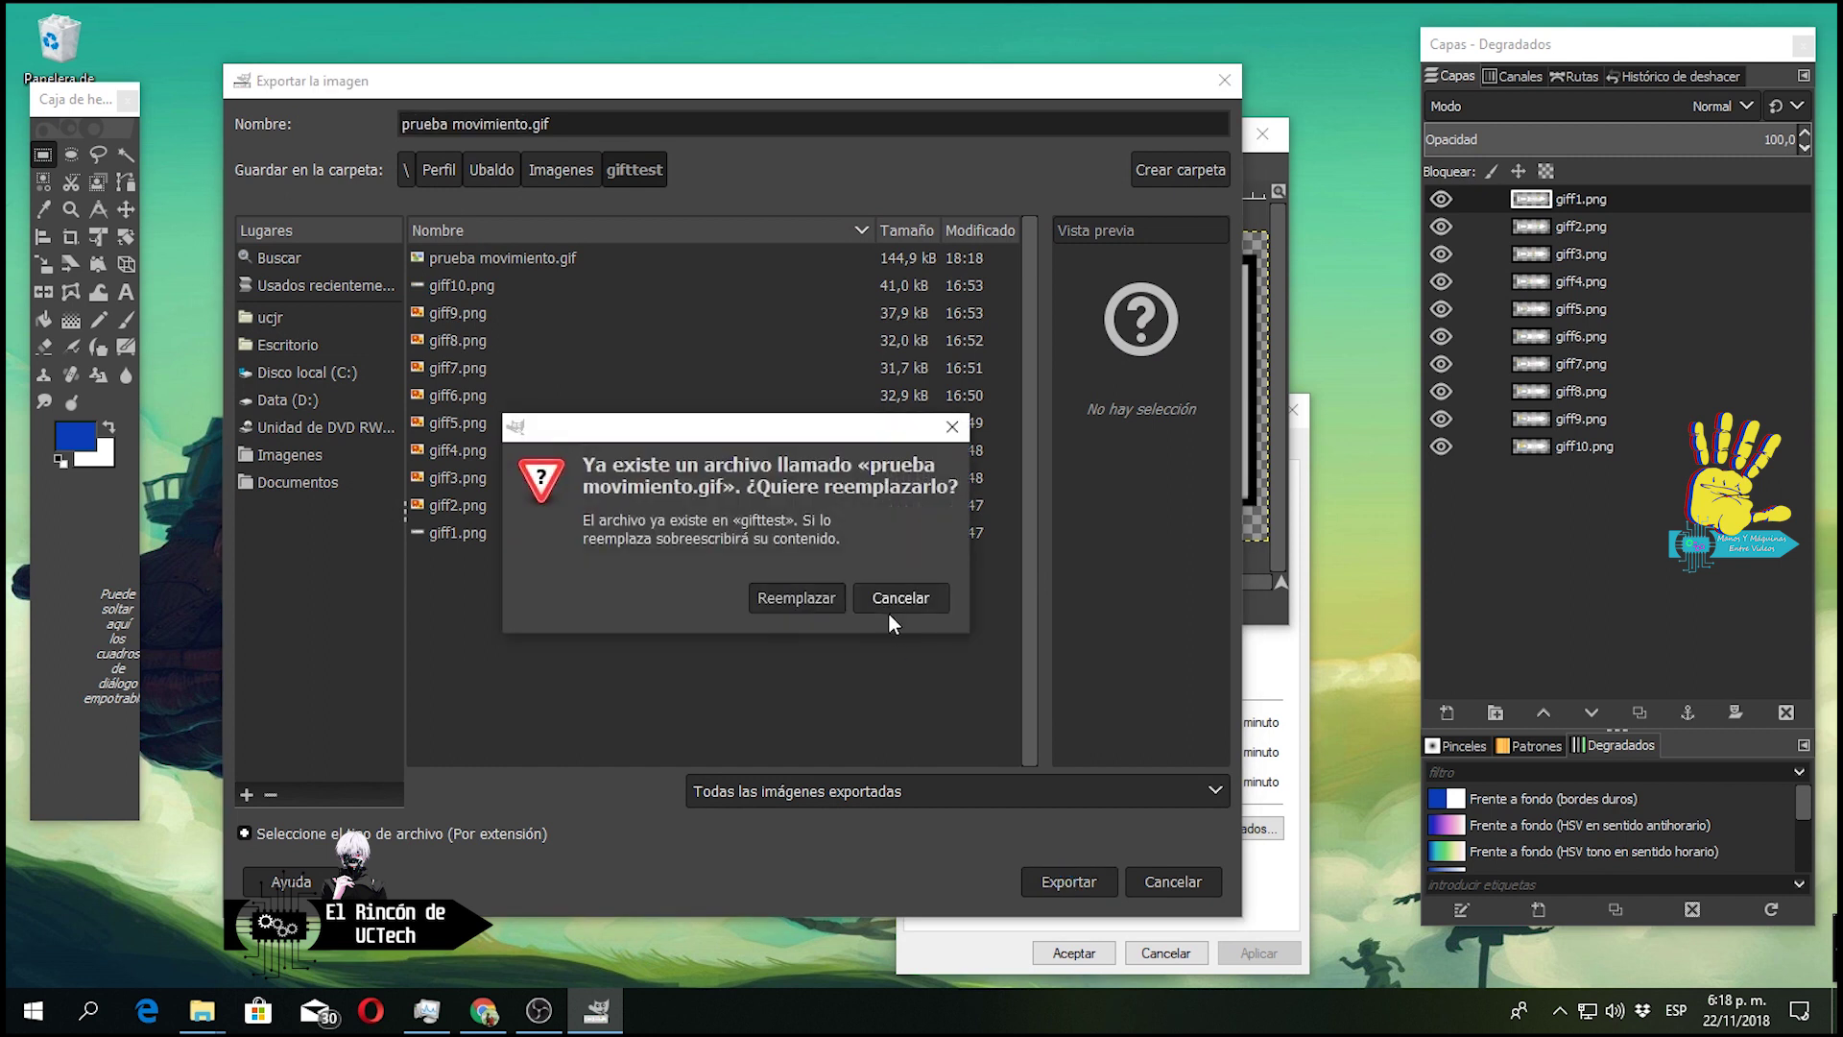
left_click(900, 599)
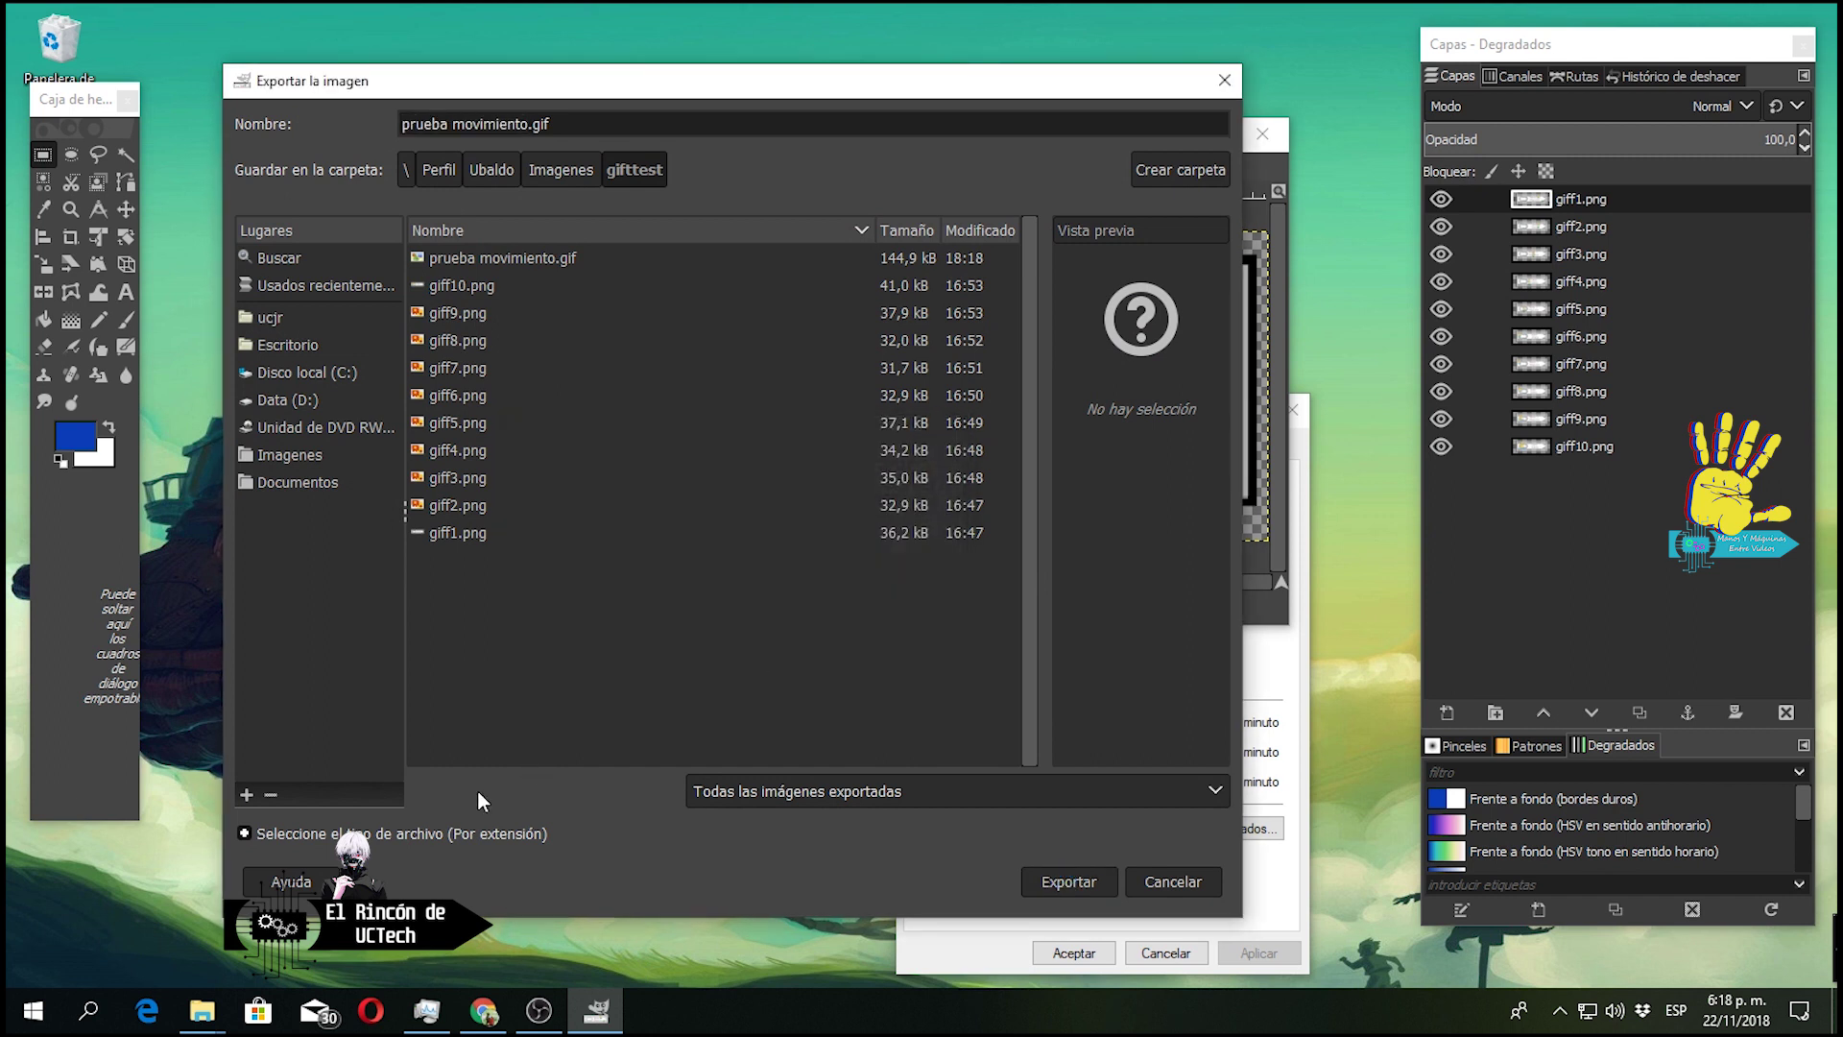
left_click(432, 833)
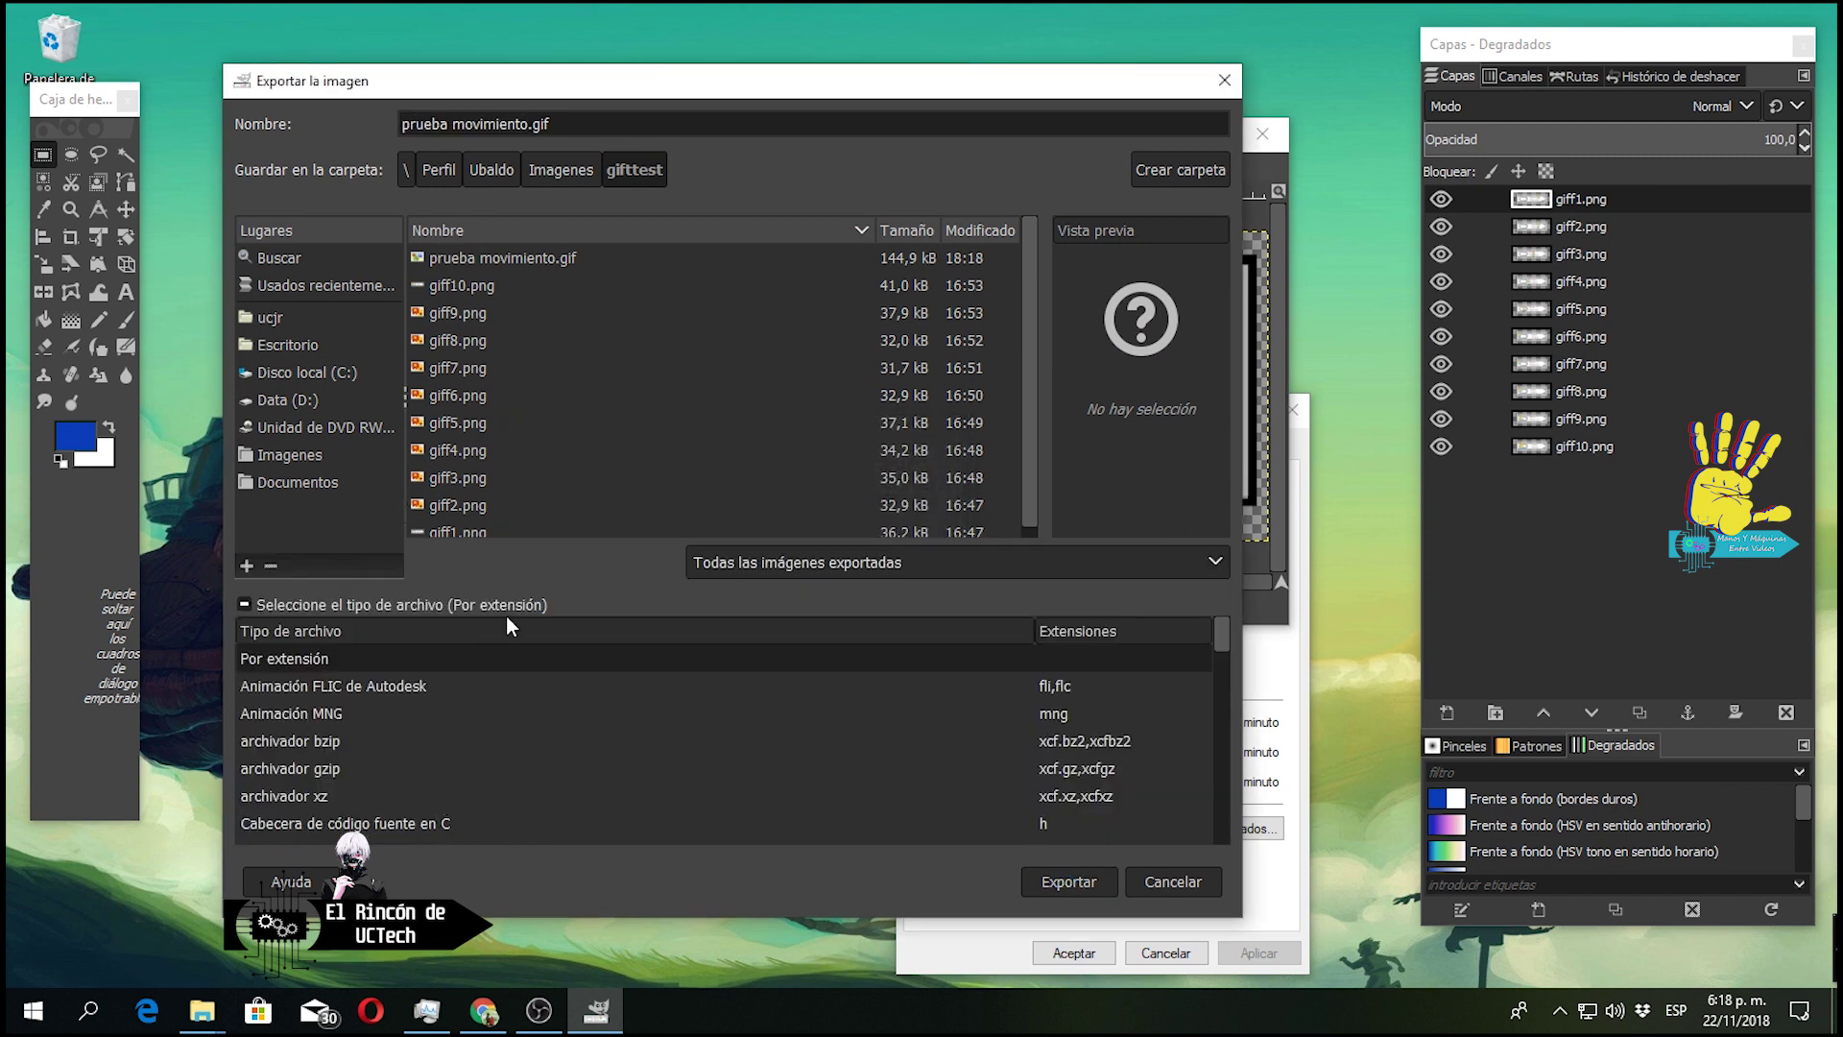
scroll(547, 677, "down", 1)
scroll(547, 677, "down", 2)
scroll(477, 788, "down", 2)
scroll(477, 788, "down", 2)
scroll(477, 788, "down", 2)
scroll(470, 783, "down", 2)
left_click(379, 705)
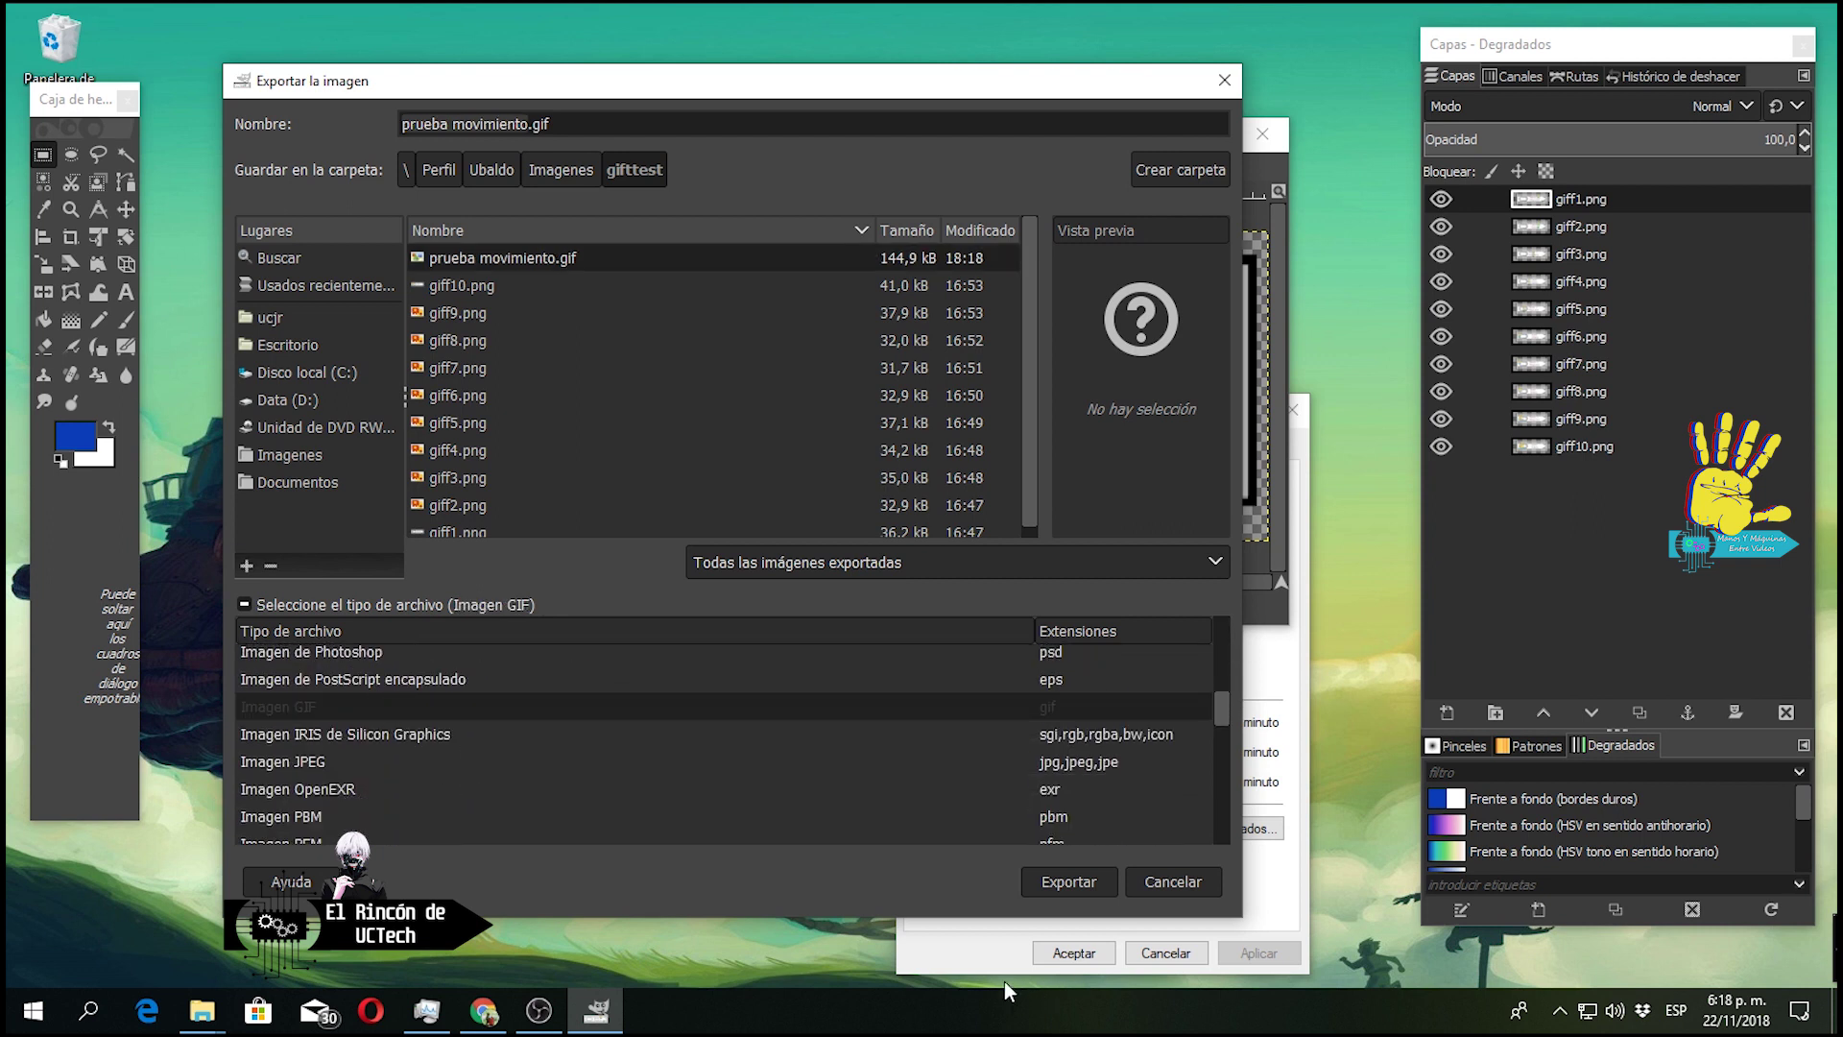
Replace prueba movimiento.gif and export it with a 300 ms frame delay.
left_click(1061, 879)
left_click(821, 594)
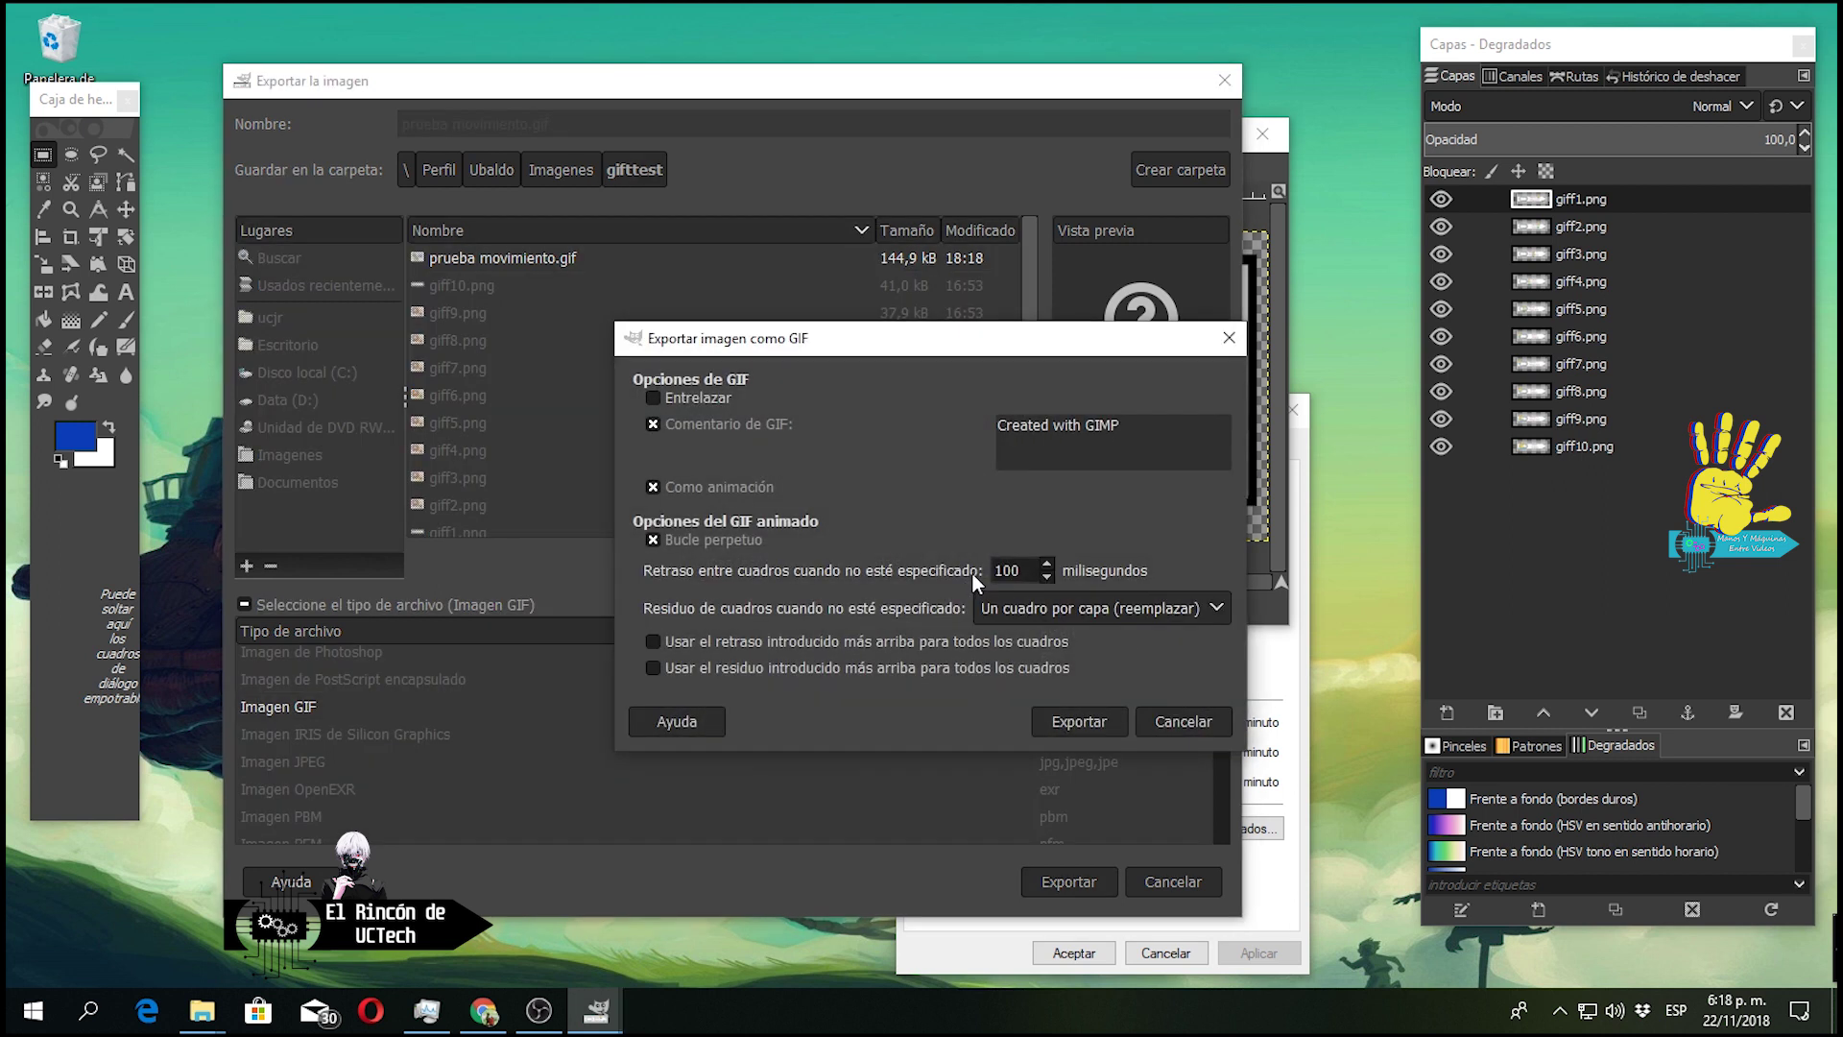
type("300")
mouse_move(1016, 570)
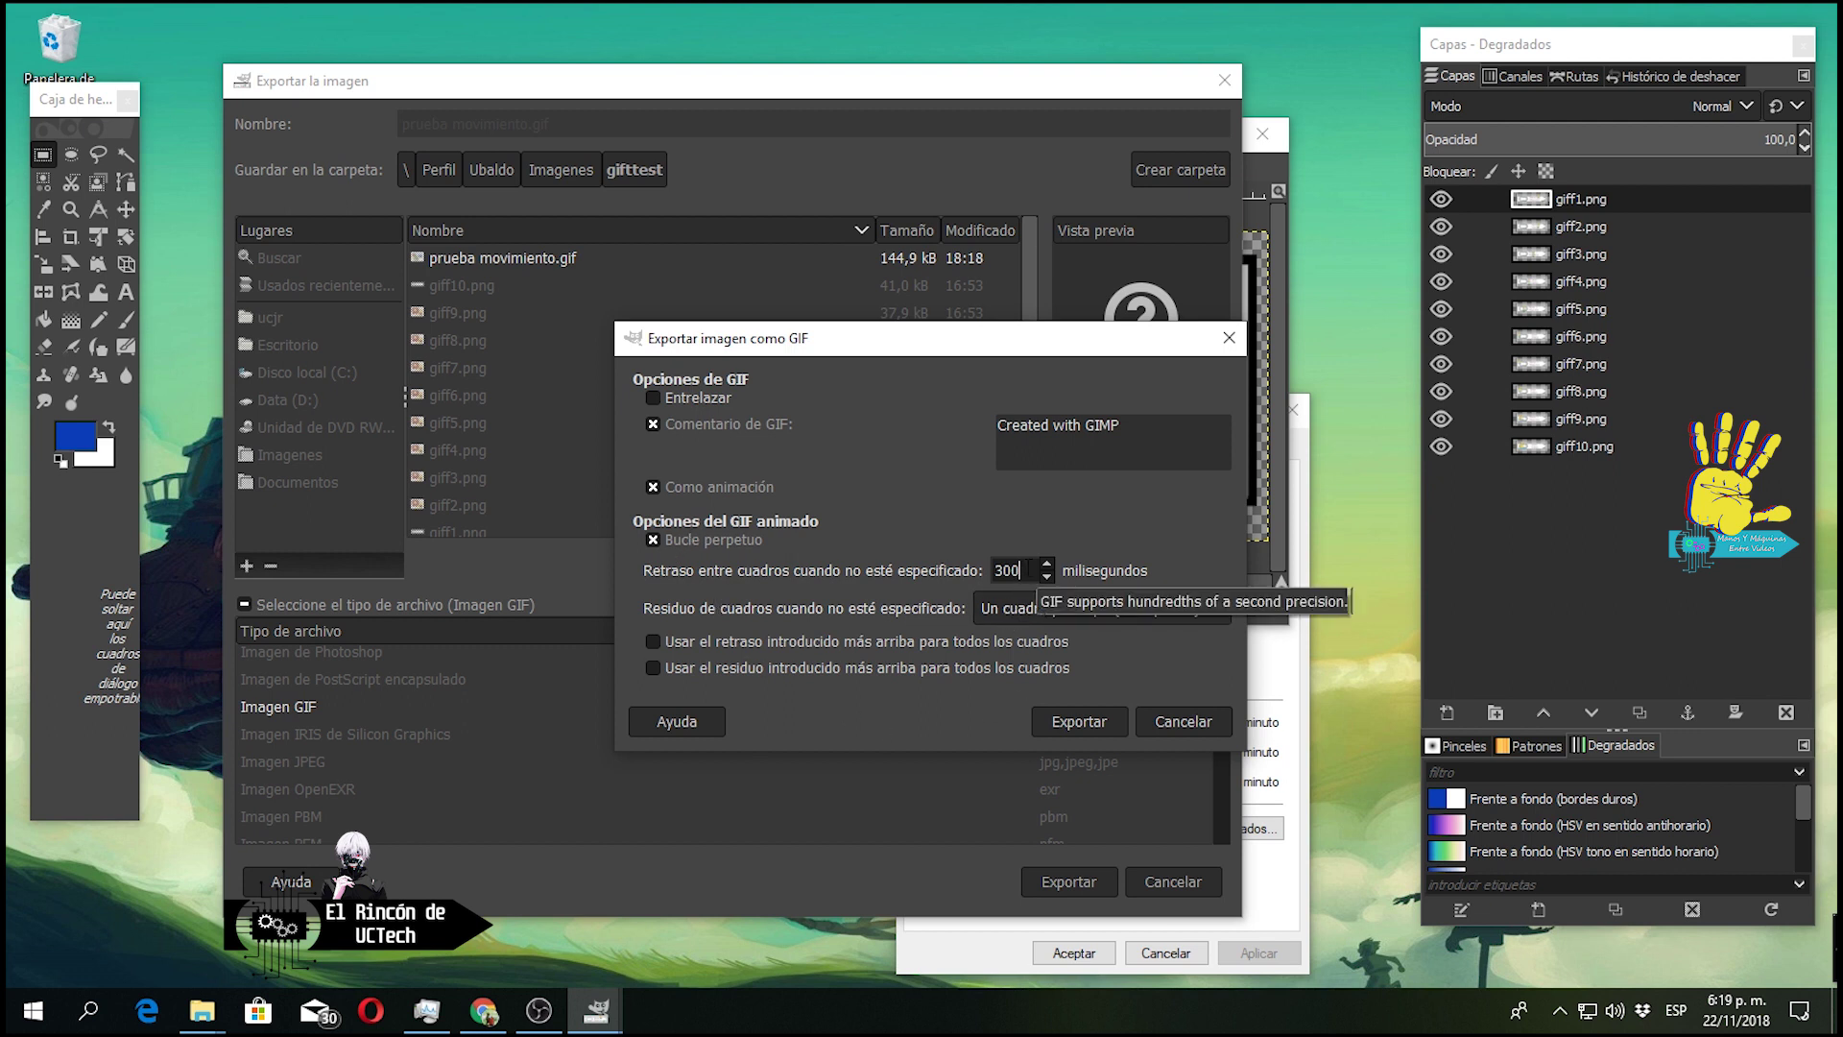
left_click(1081, 726)
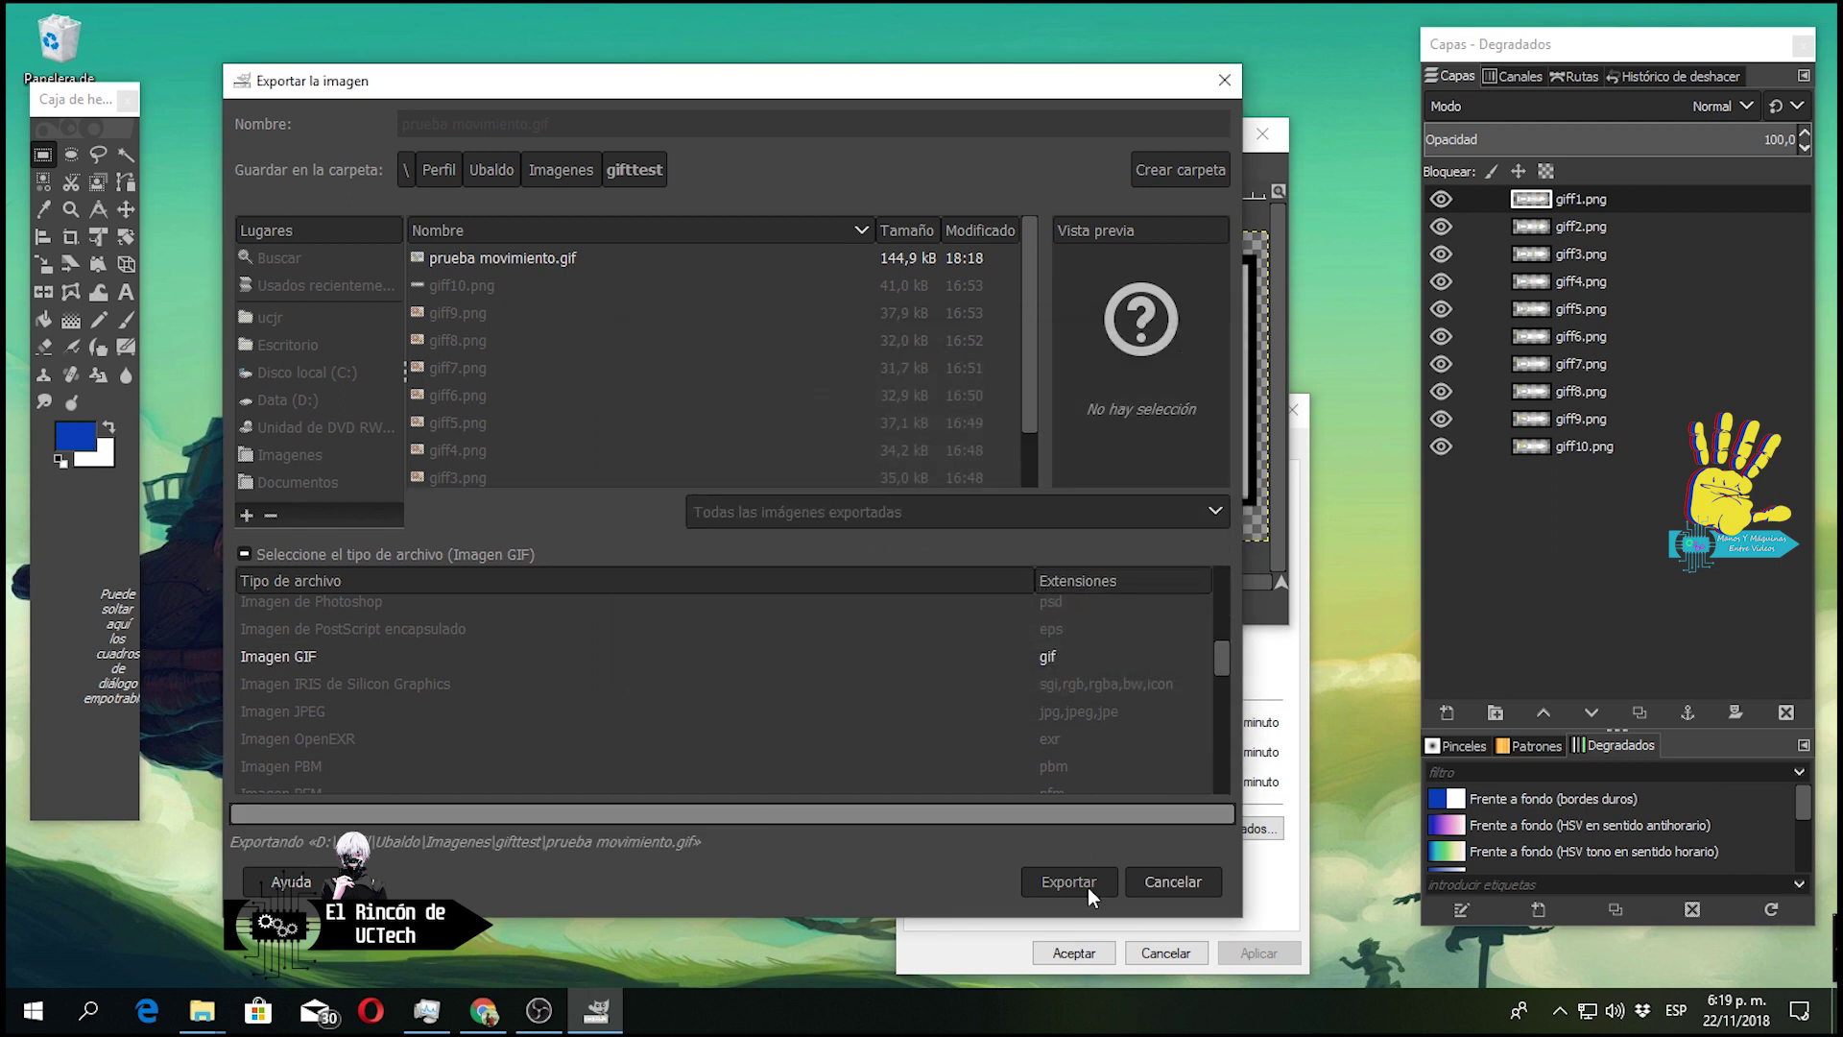
Play the re-exported prueba movimiento.gif in Photos, then close Photos and the Properties window.
key("alt+Tab")
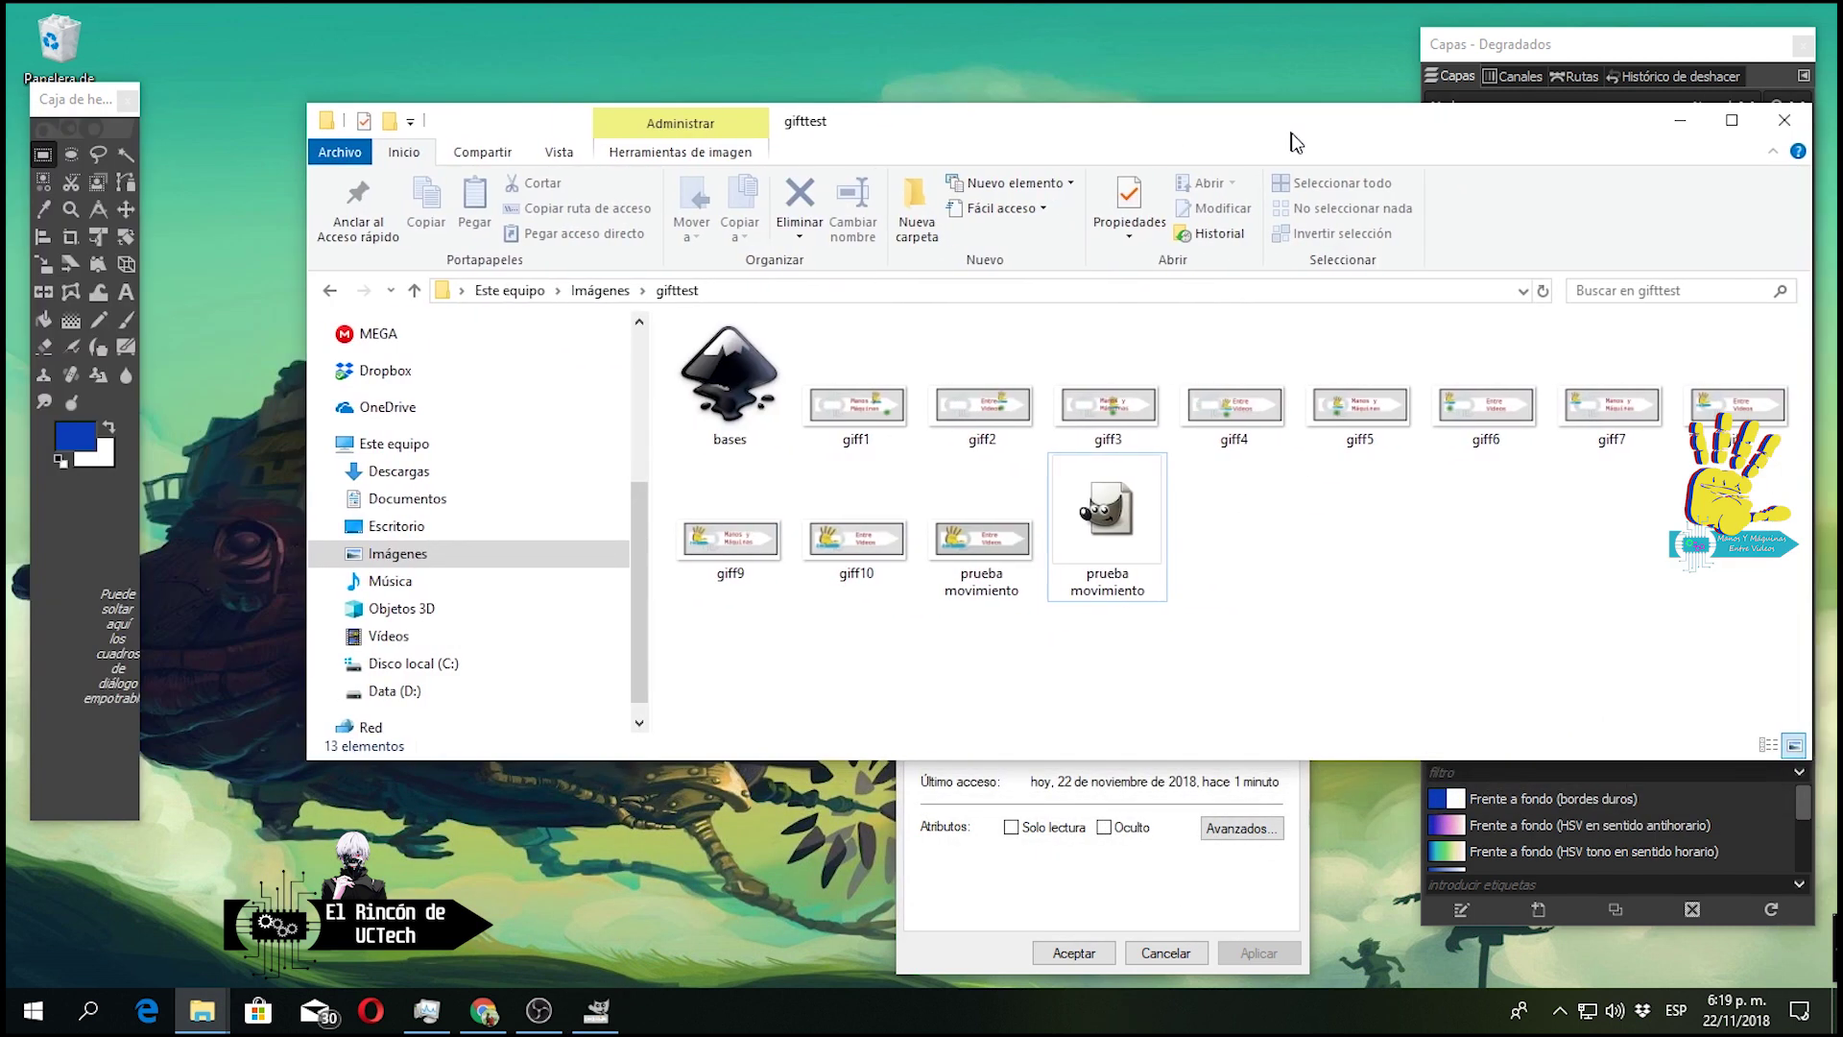
double_click(882, 544)
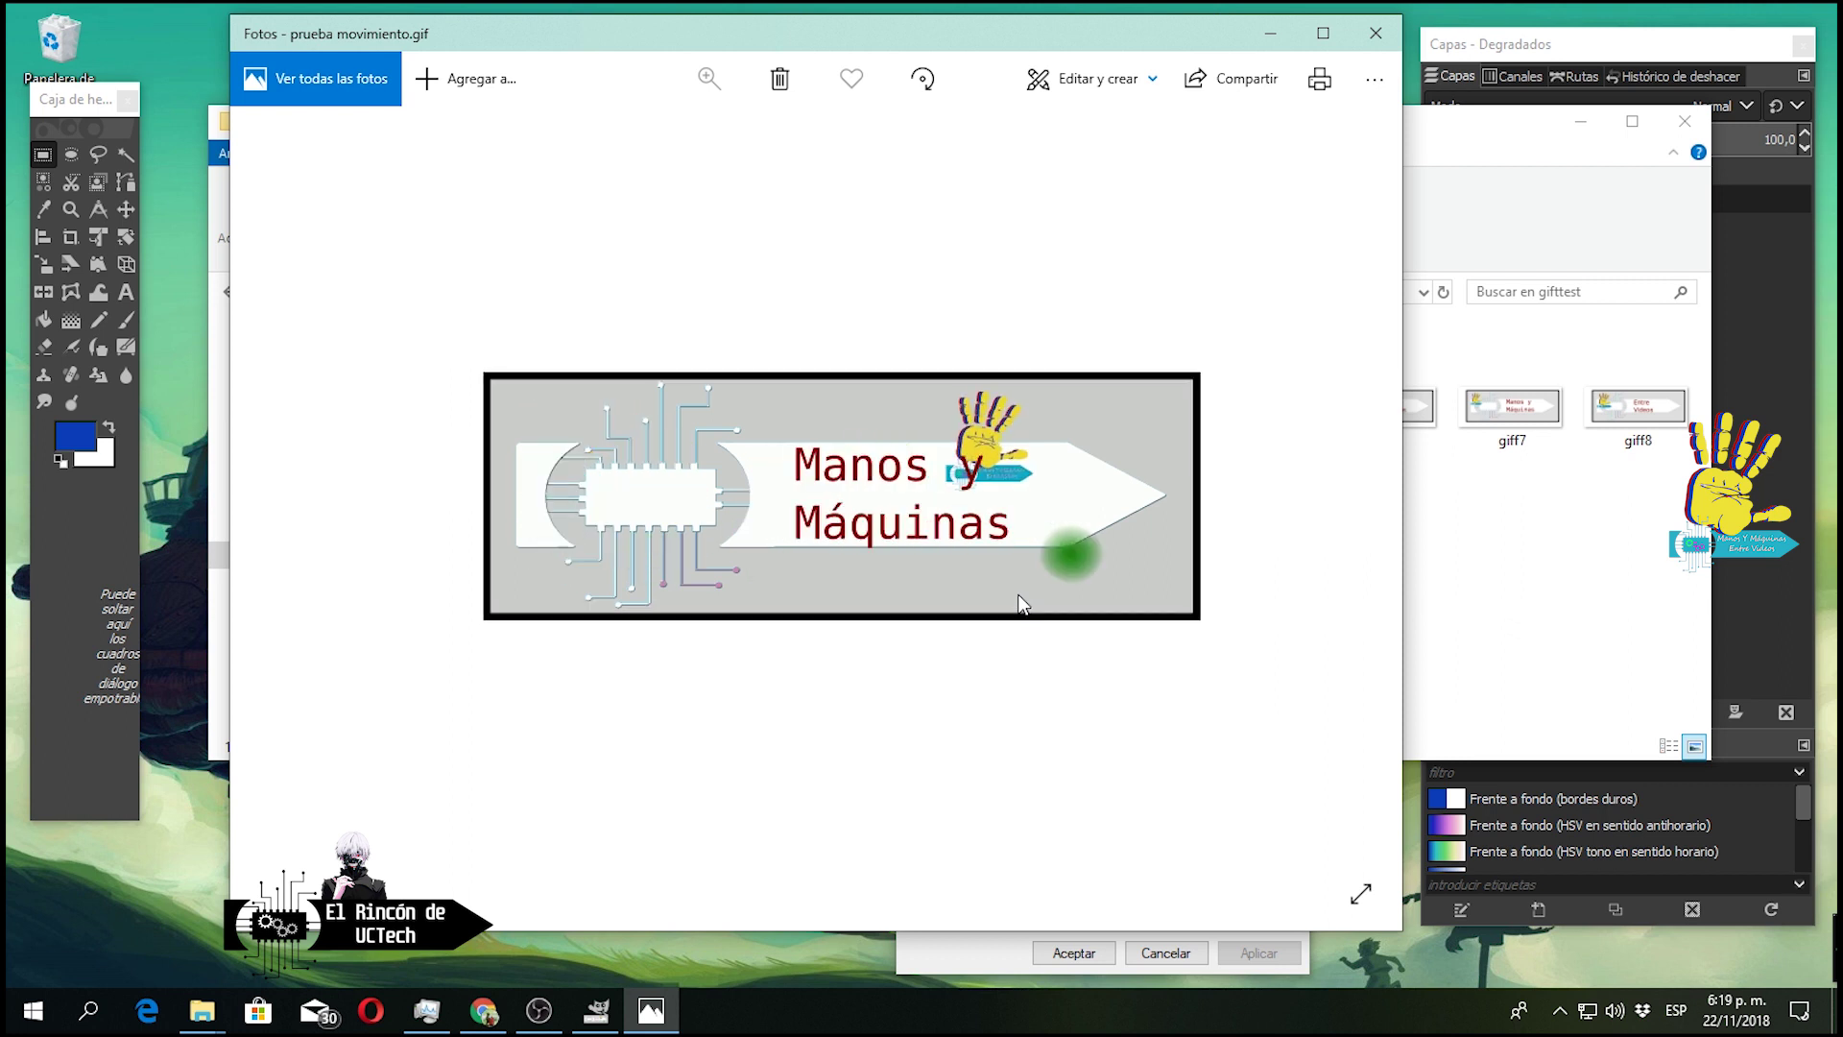
left_click(1376, 32)
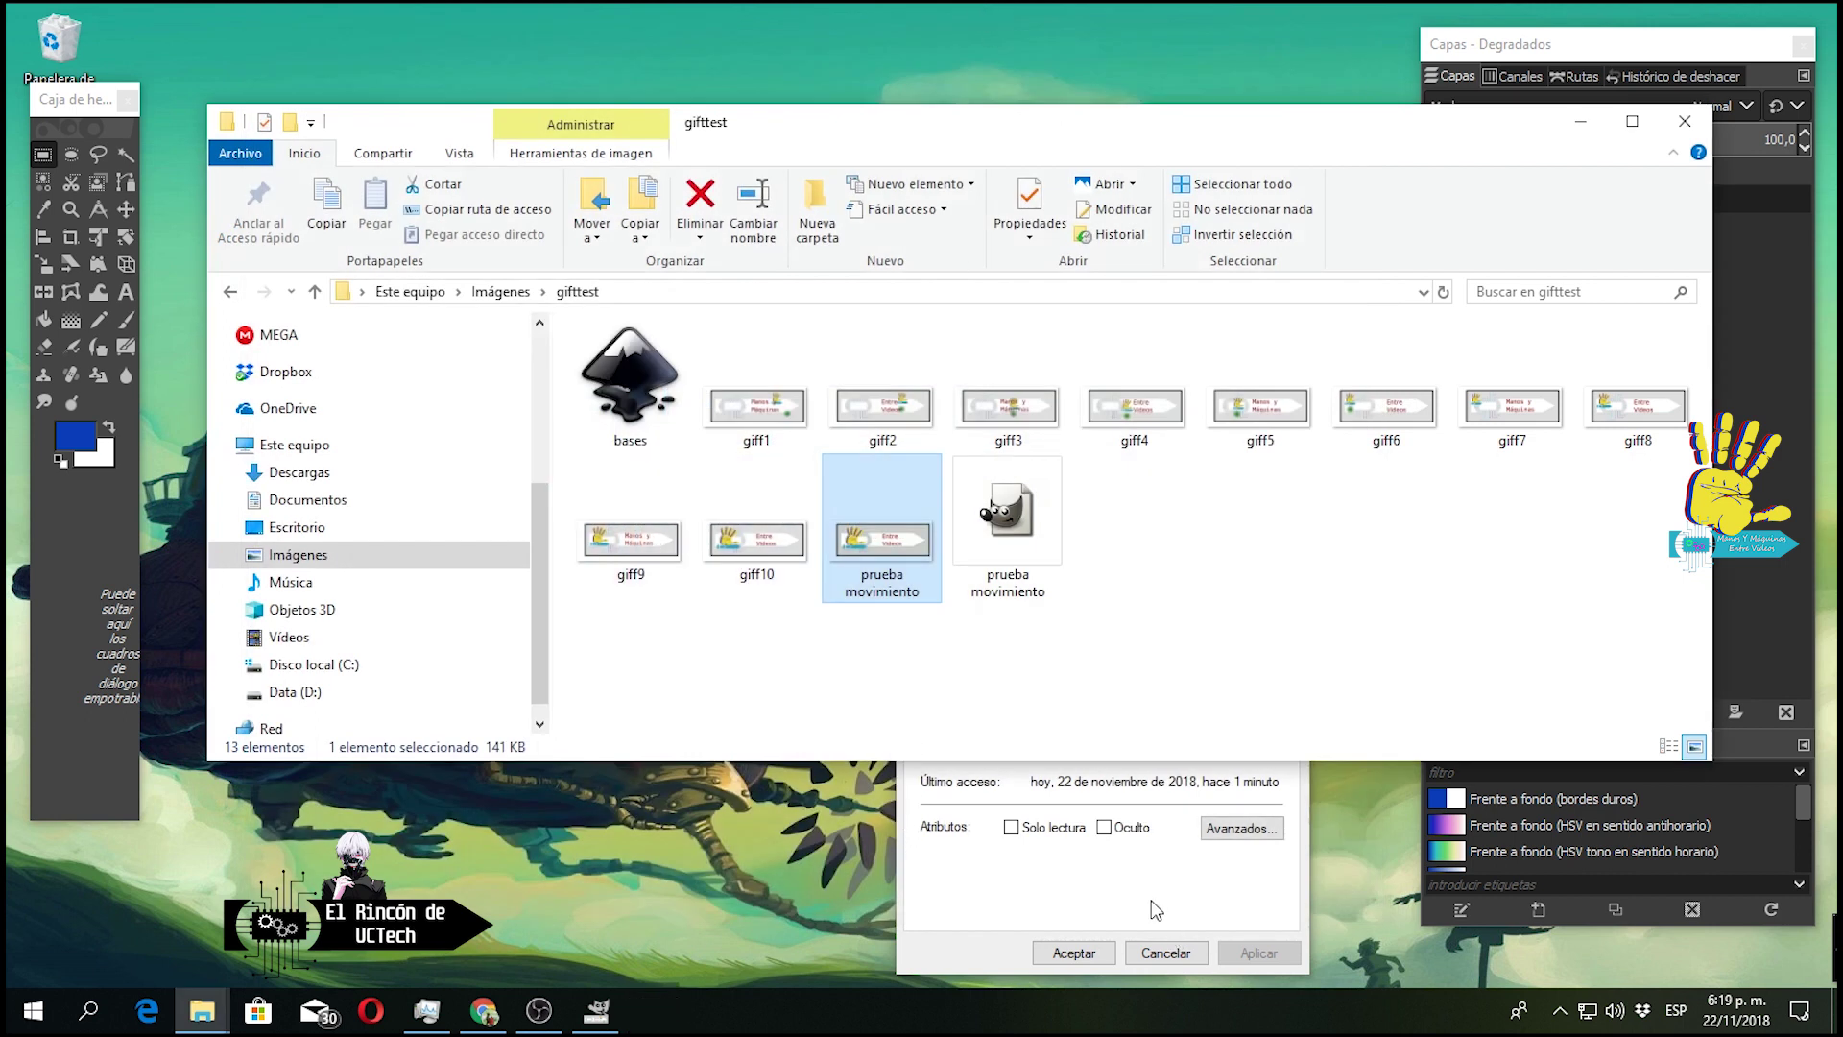
left_click(1165, 952)
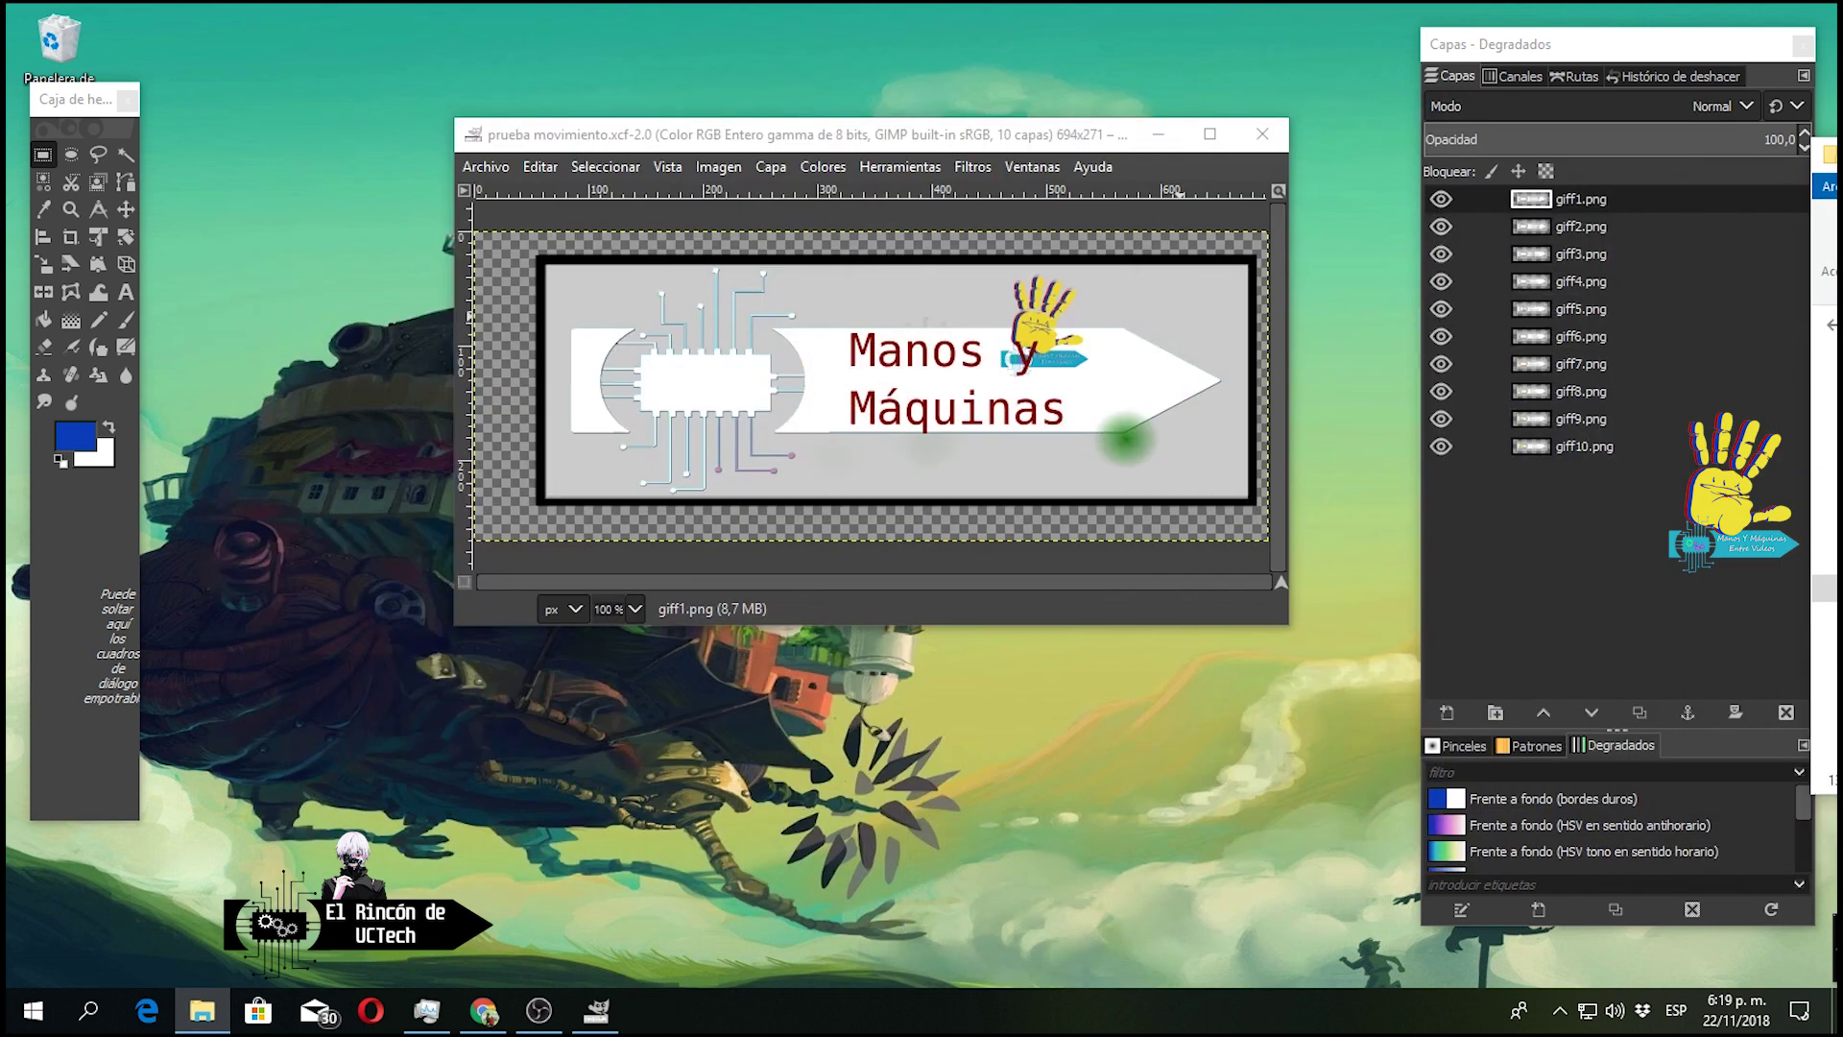
Re-export the banner as GIF over prueba movimiento.gif with the current settings.
left_click(477, 166)
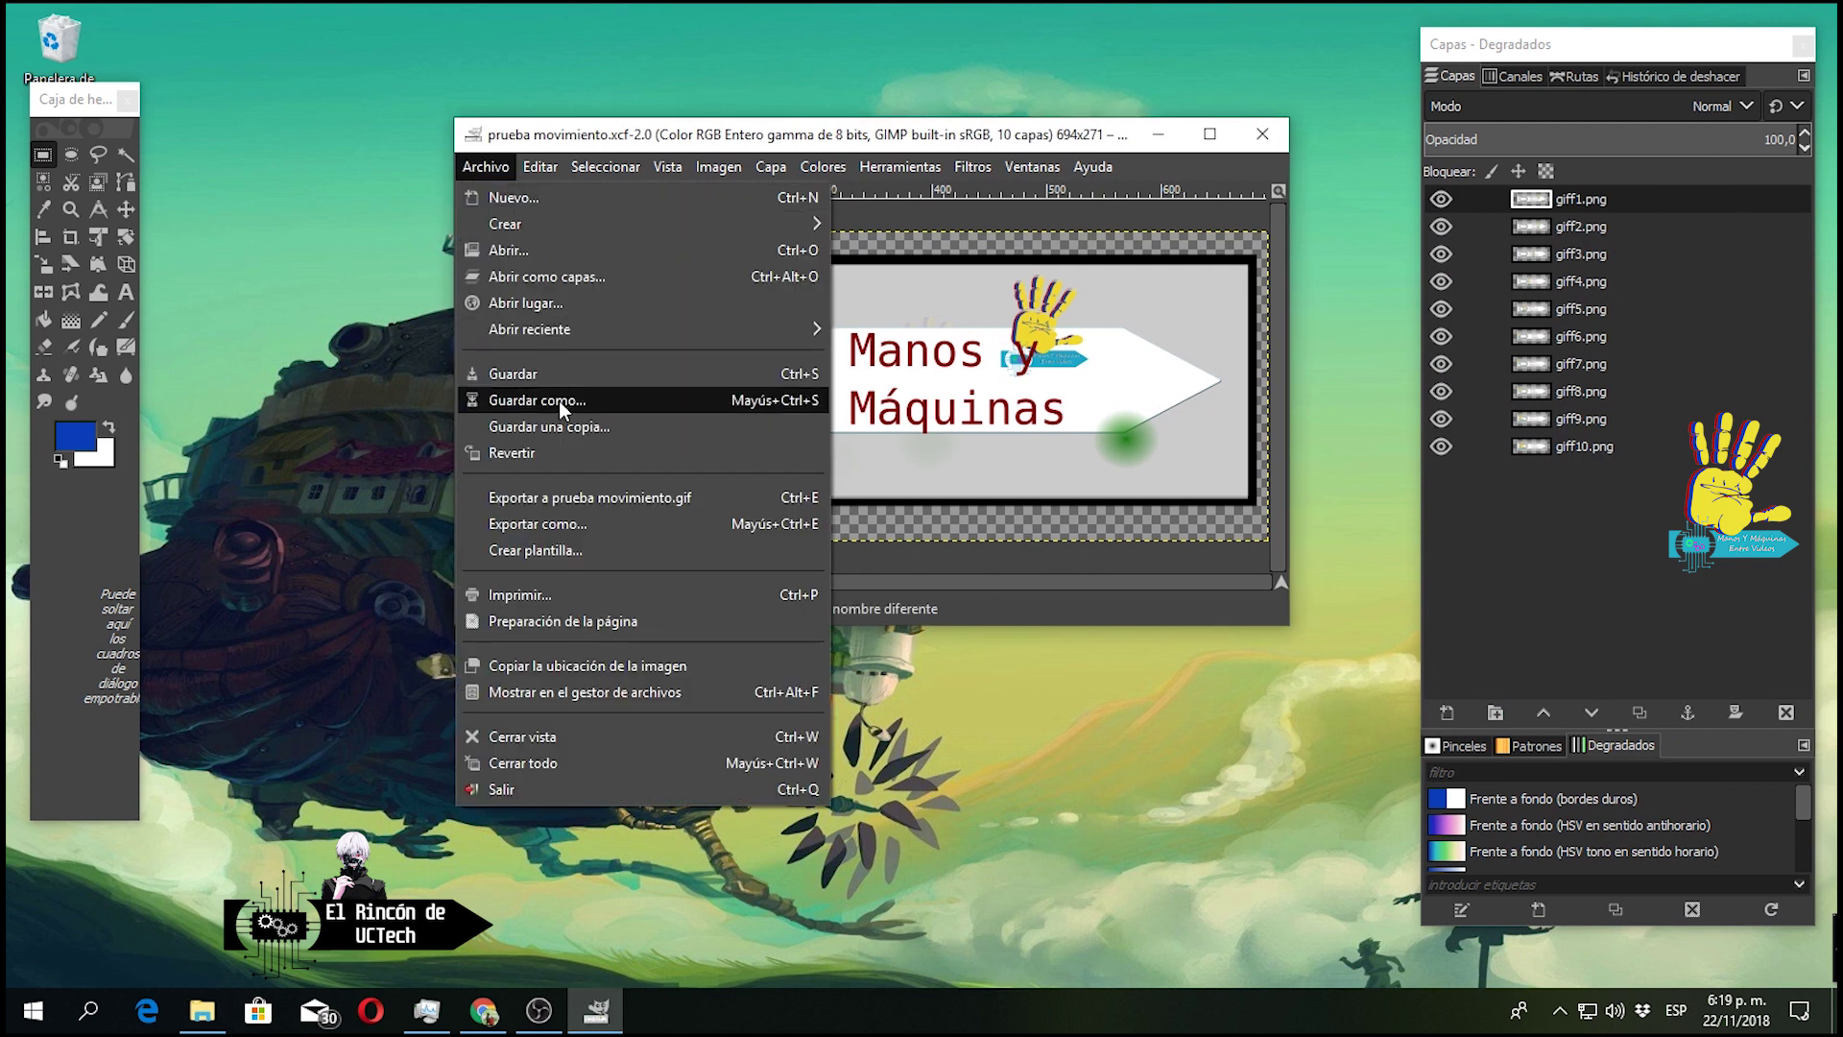
left_click(605, 521)
left_click(460, 833)
scroll(487, 753, "down", 3)
scroll(478, 757, "down", 3)
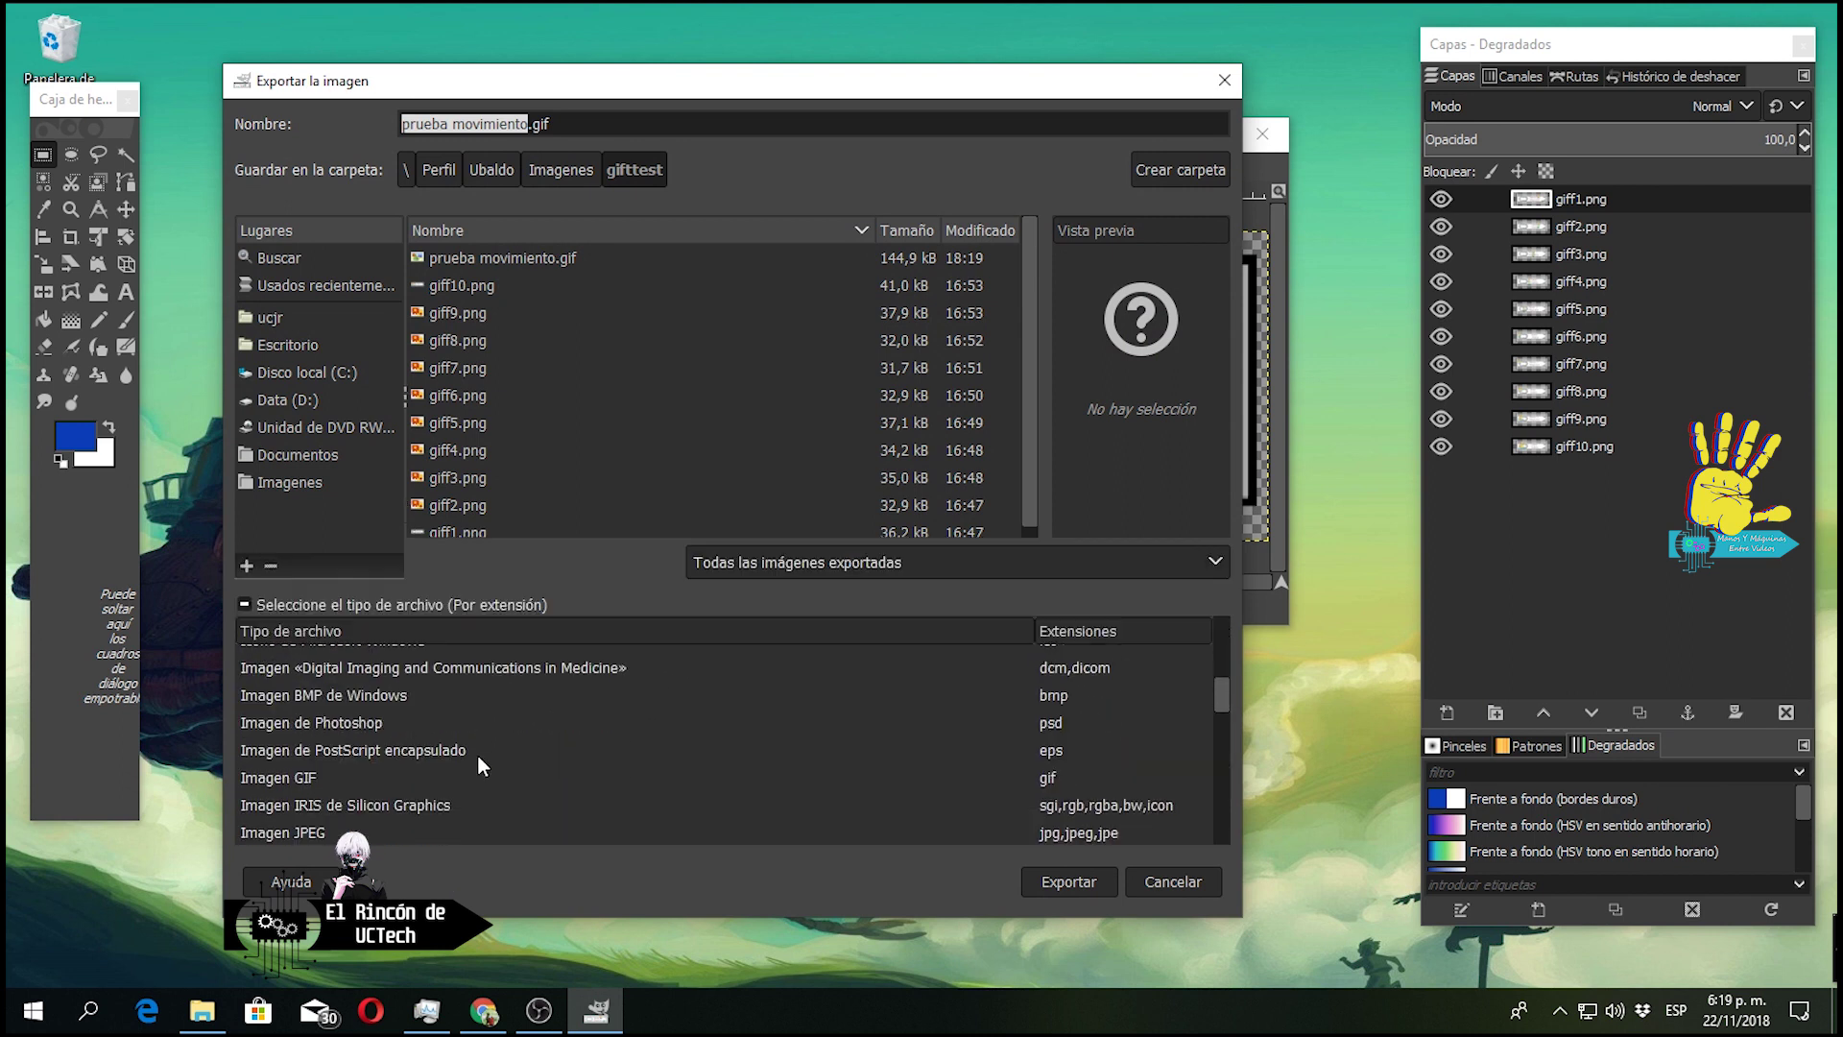
left_click(384, 744)
left_click(1046, 883)
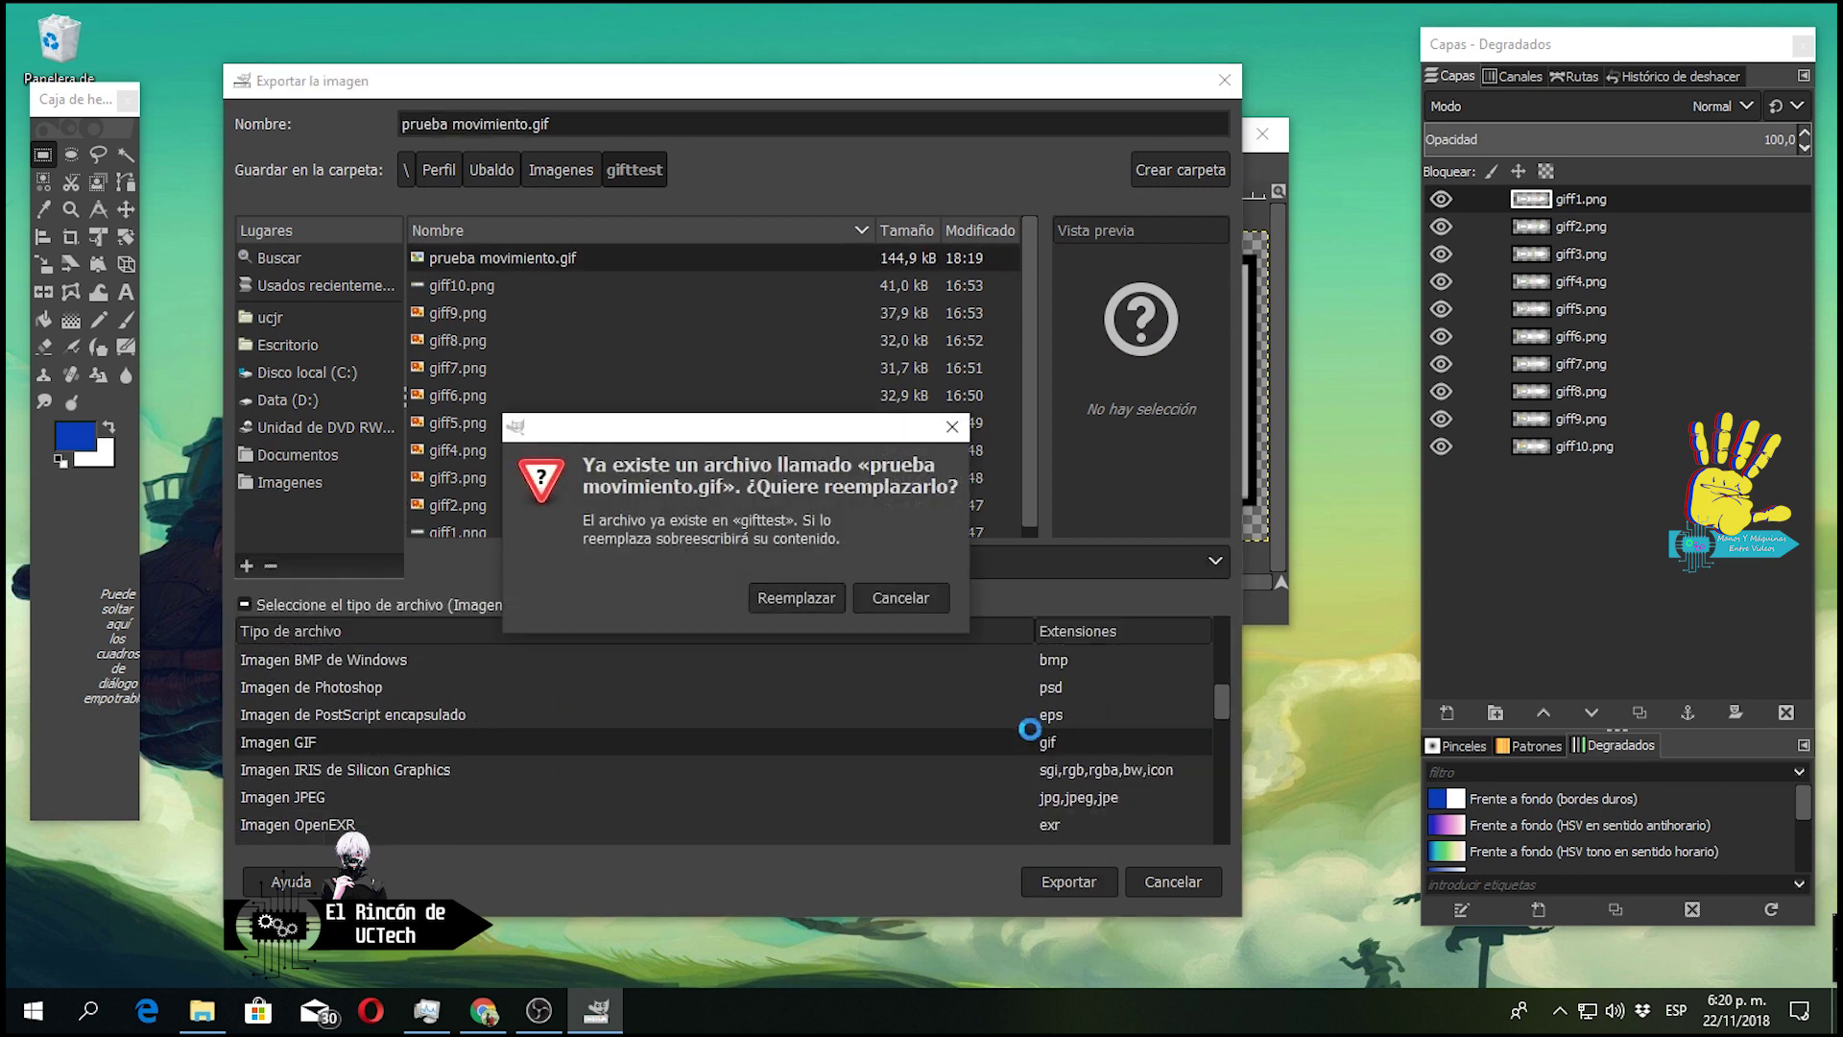
left_click(793, 599)
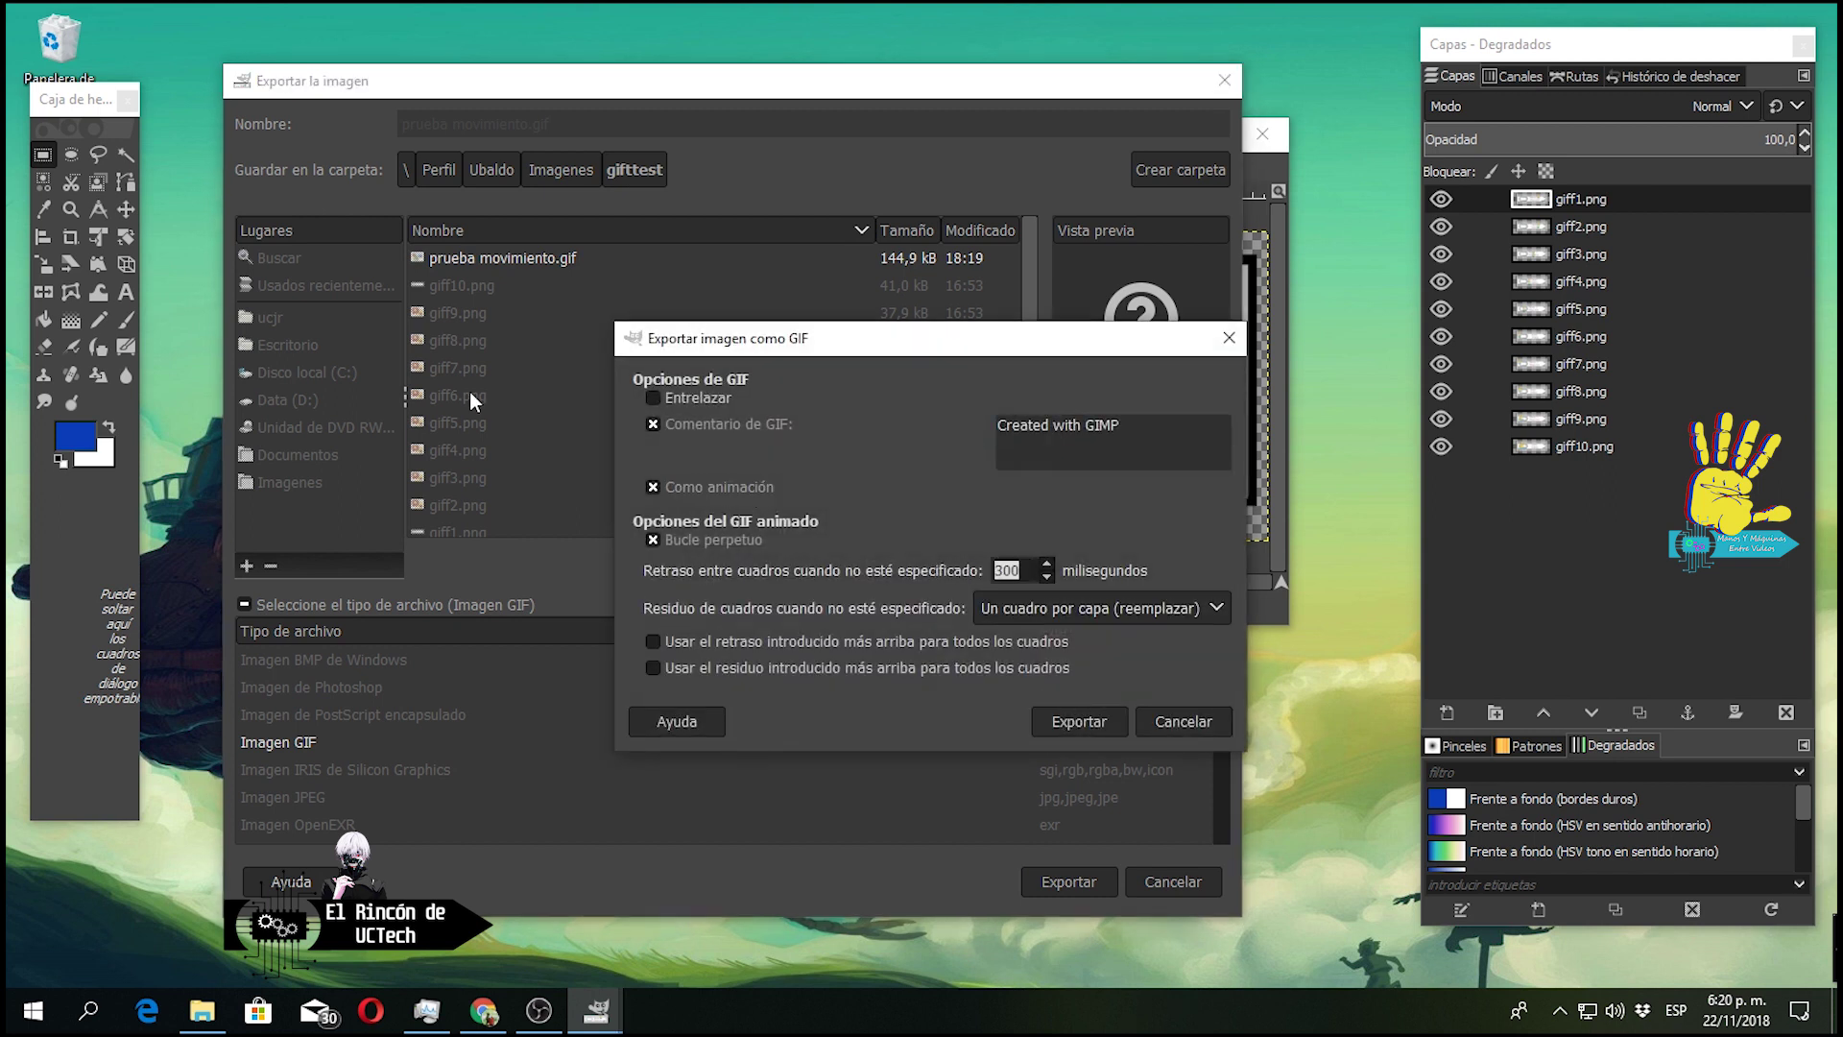
left_click(1063, 729)
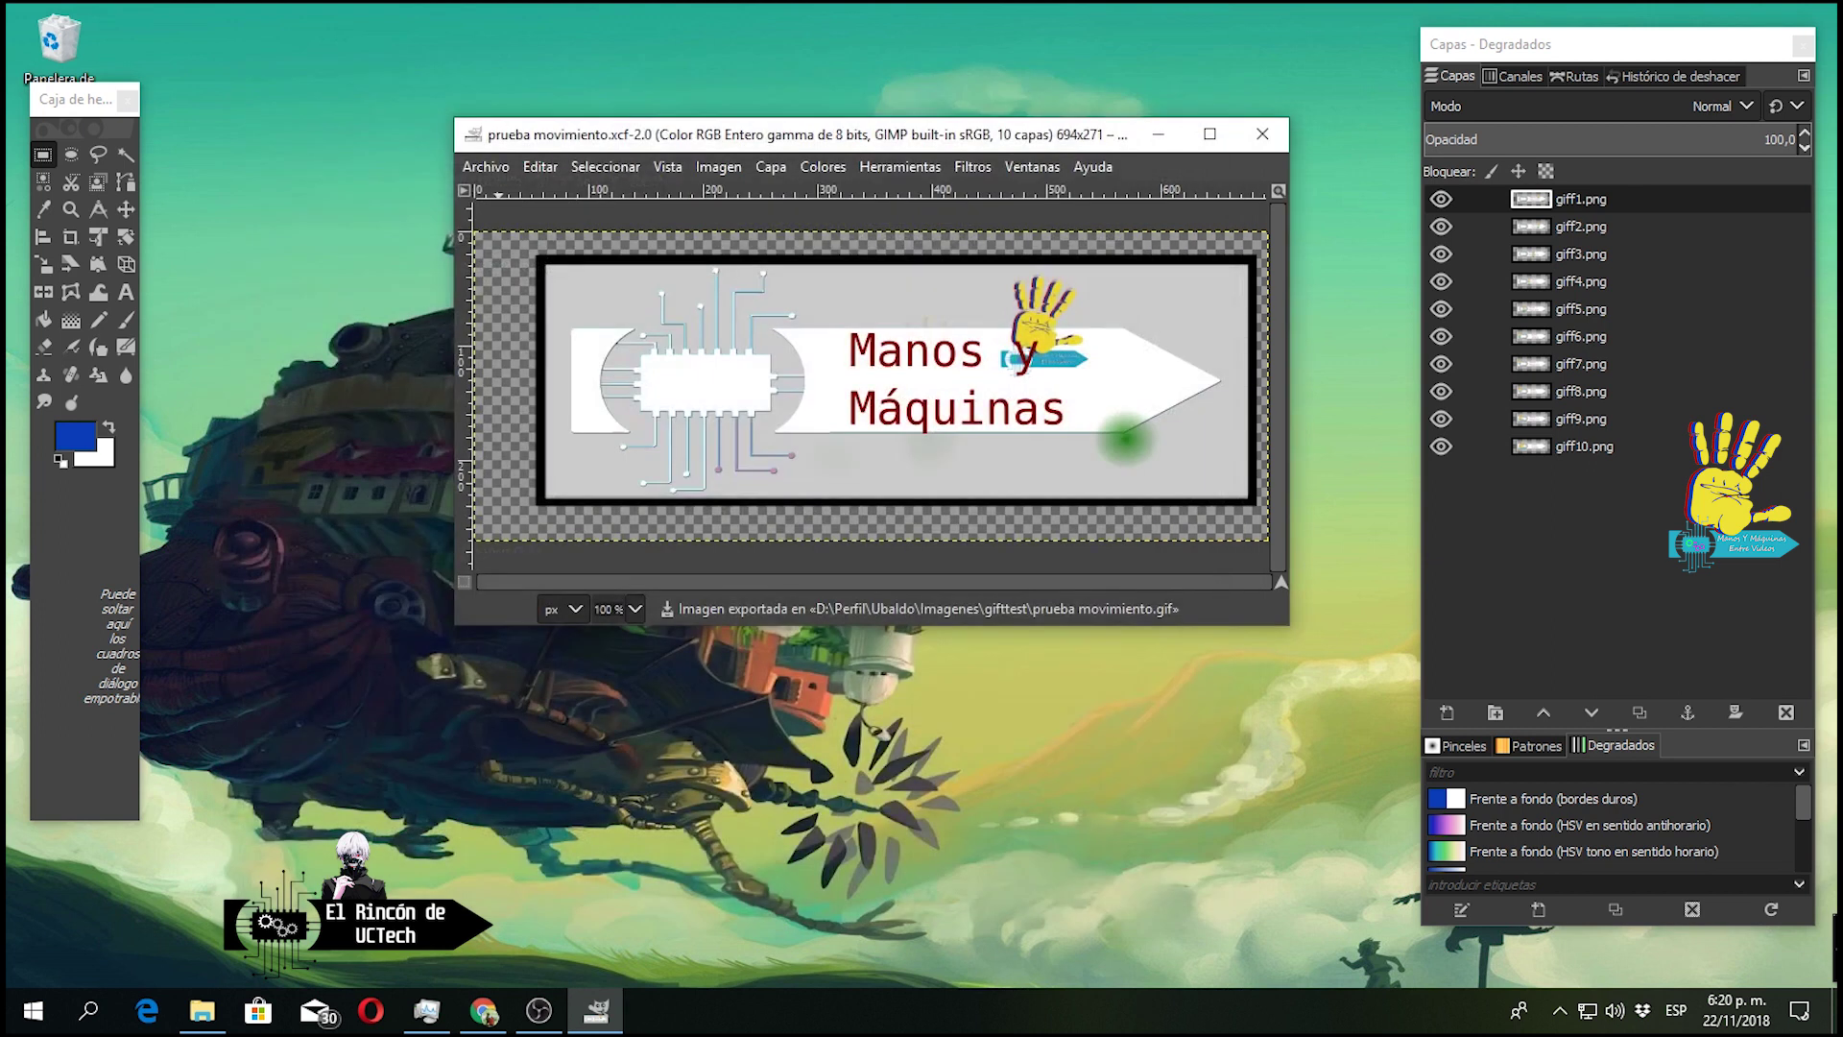
Preview the exported GIF in Photos, then return to the GIMP image.
key("alt+Tab")
left_click(826, 595)
double_click(826, 595)
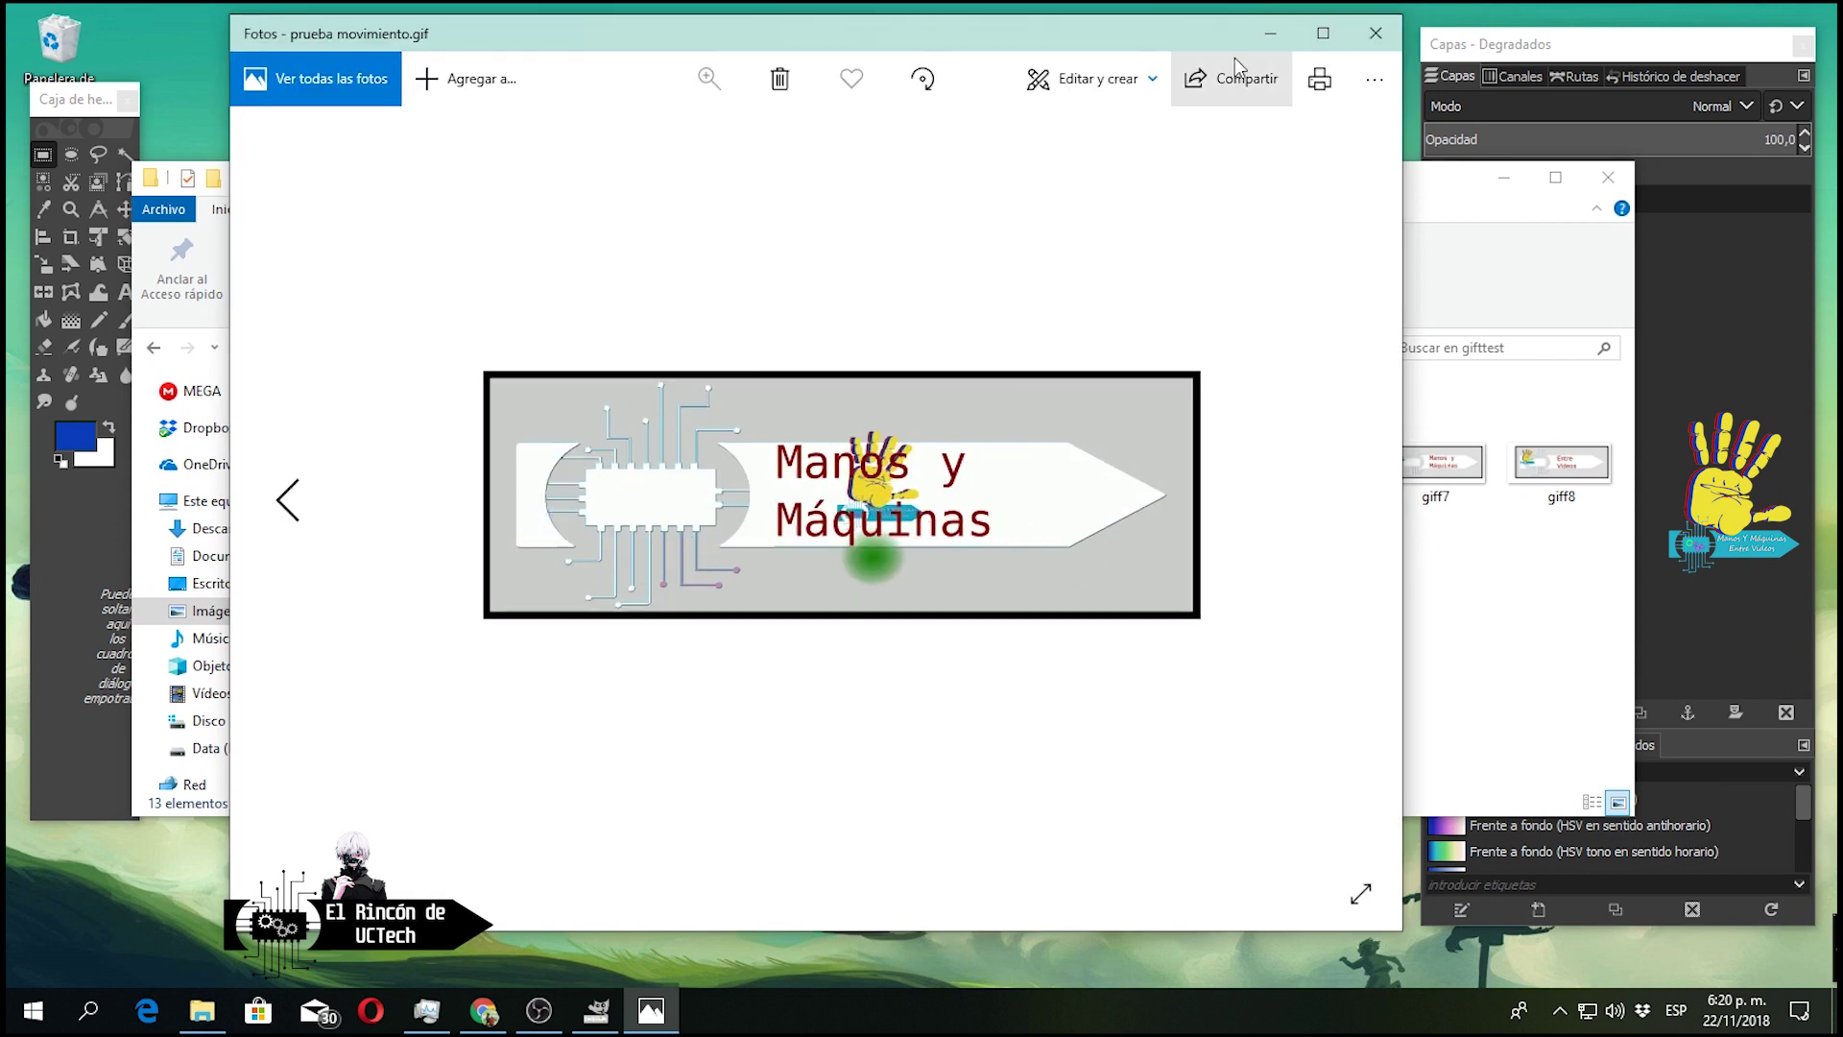
left_click(1375, 33)
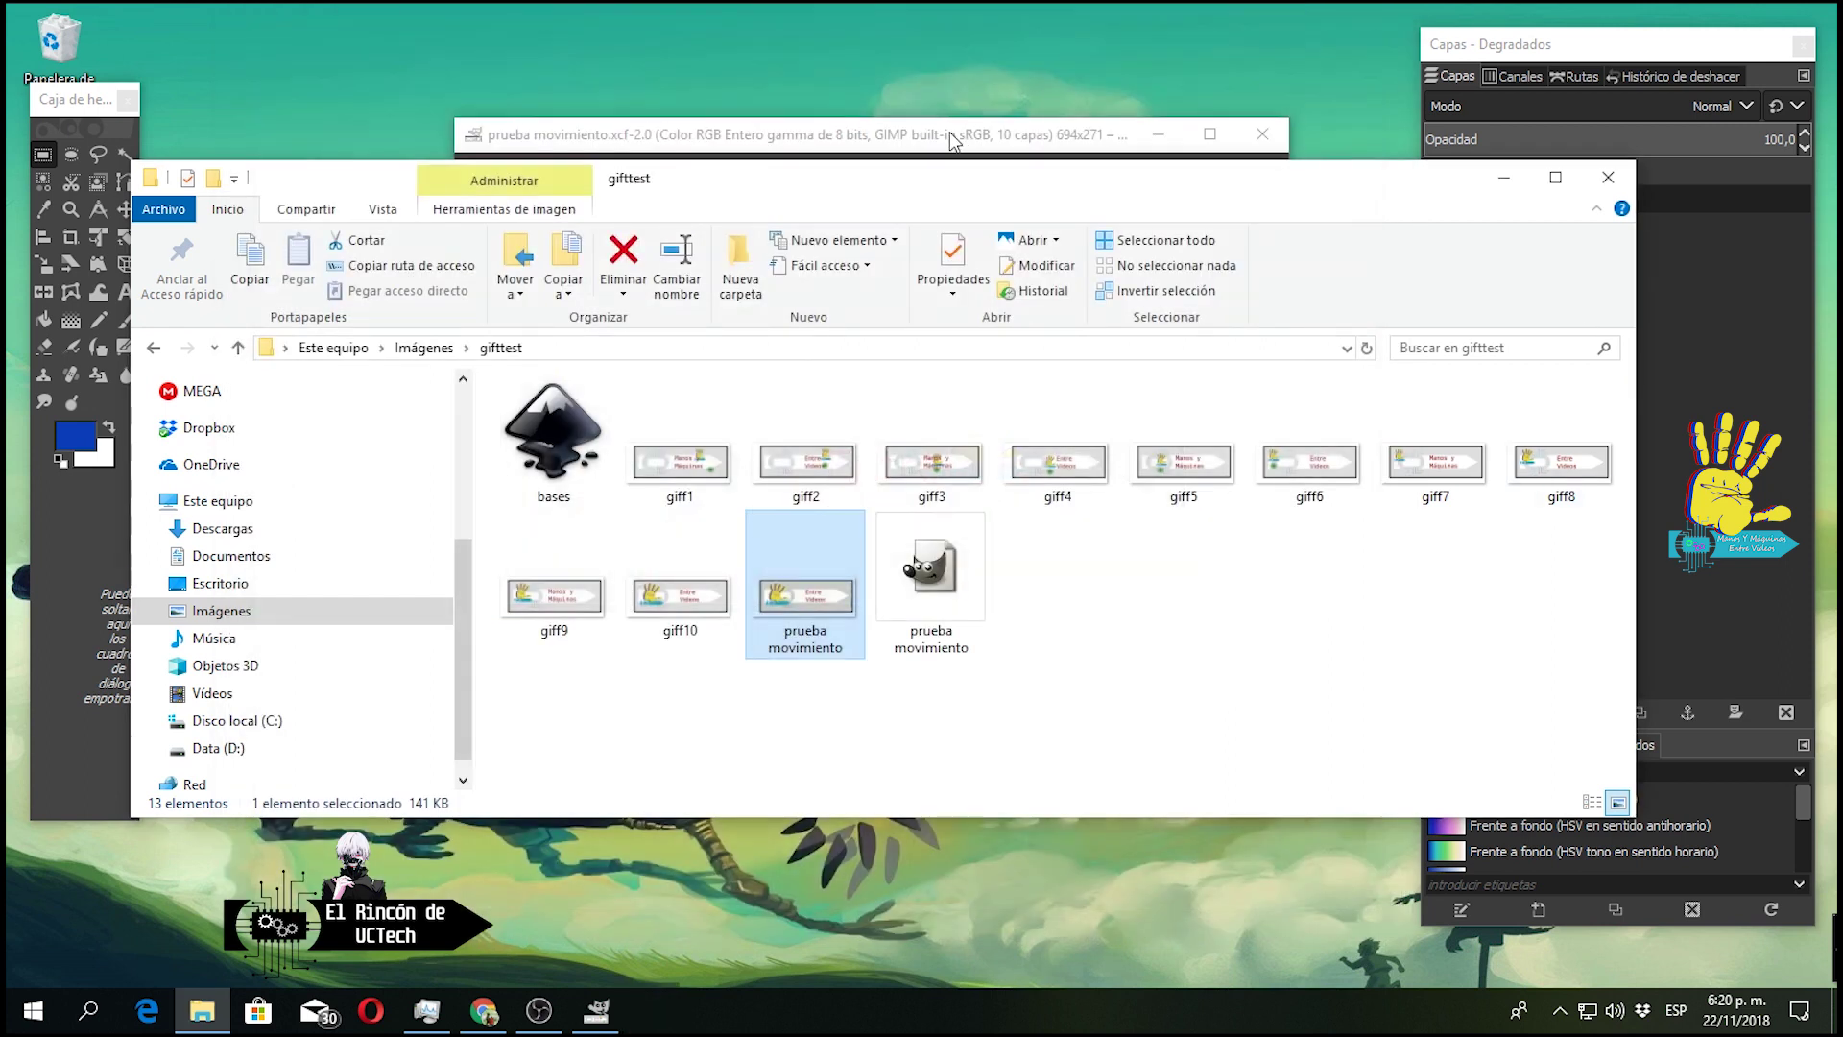
left_click(950, 139)
Export again over prueba movimiento.gif with the frame delay set to 300 ms.
left_click(485, 167)
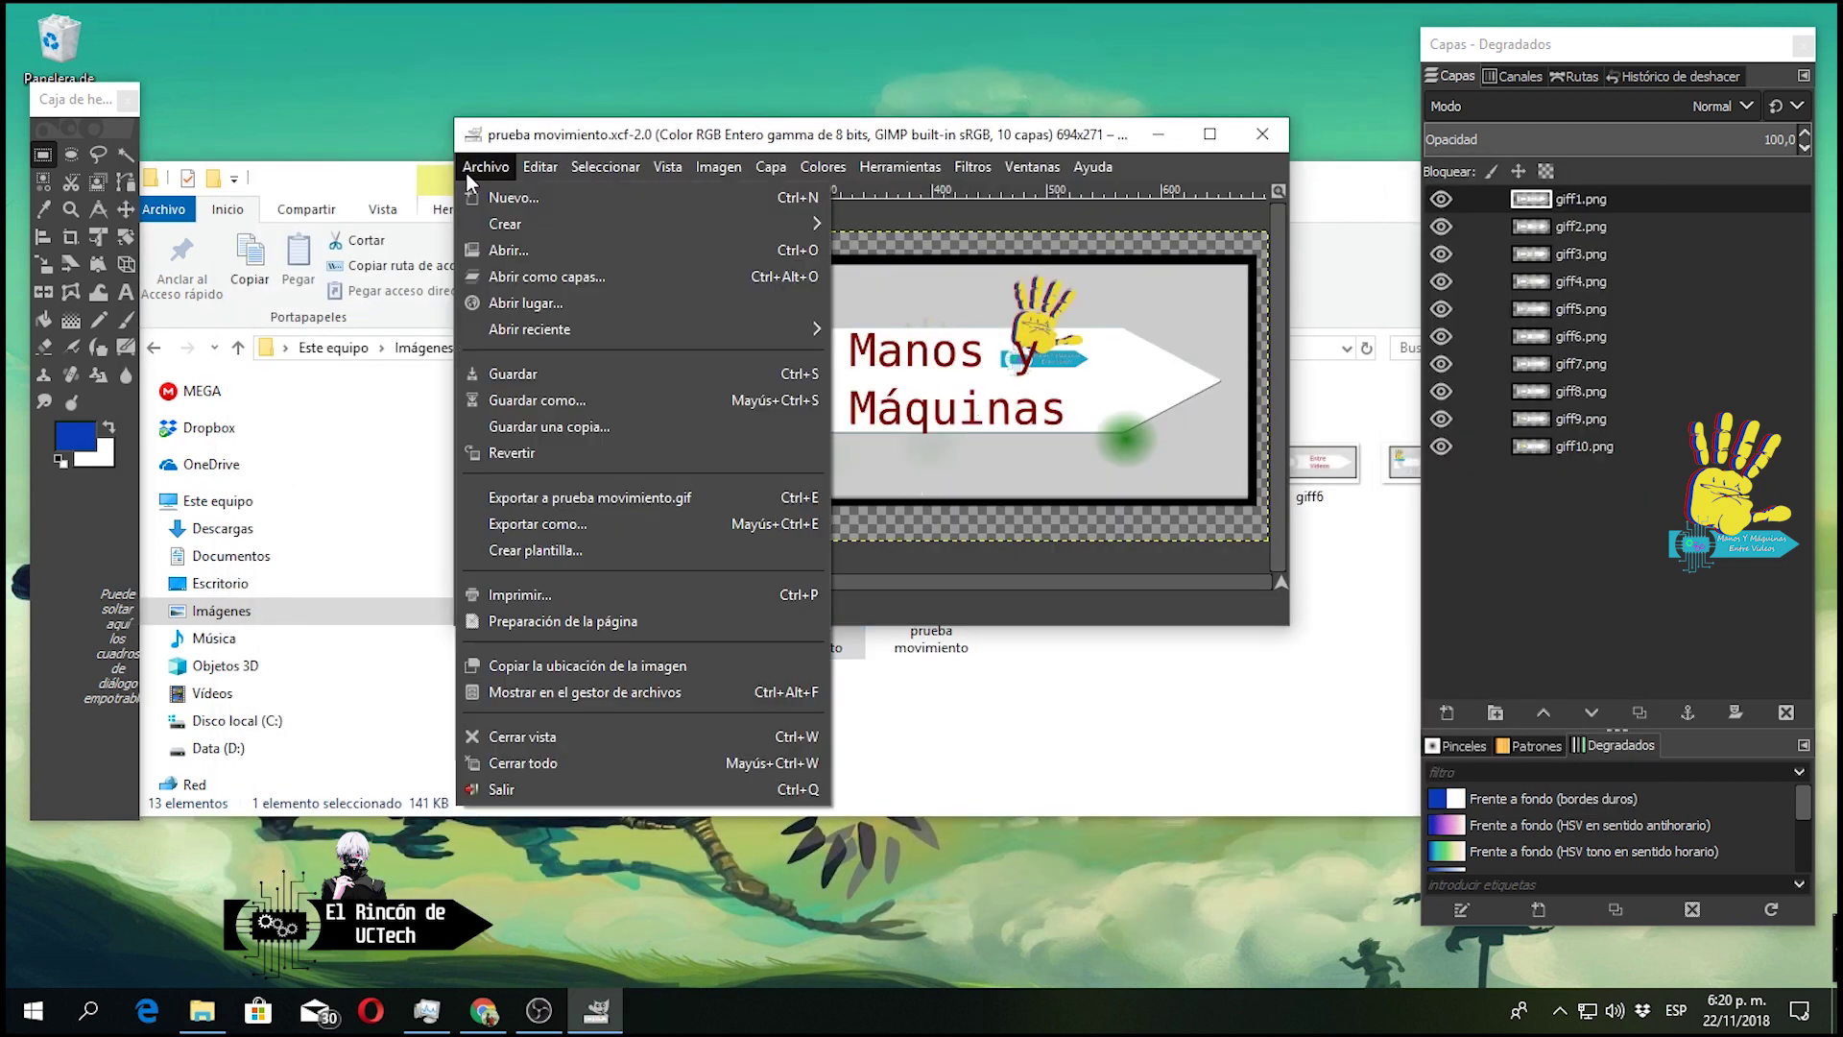
left_click(601, 523)
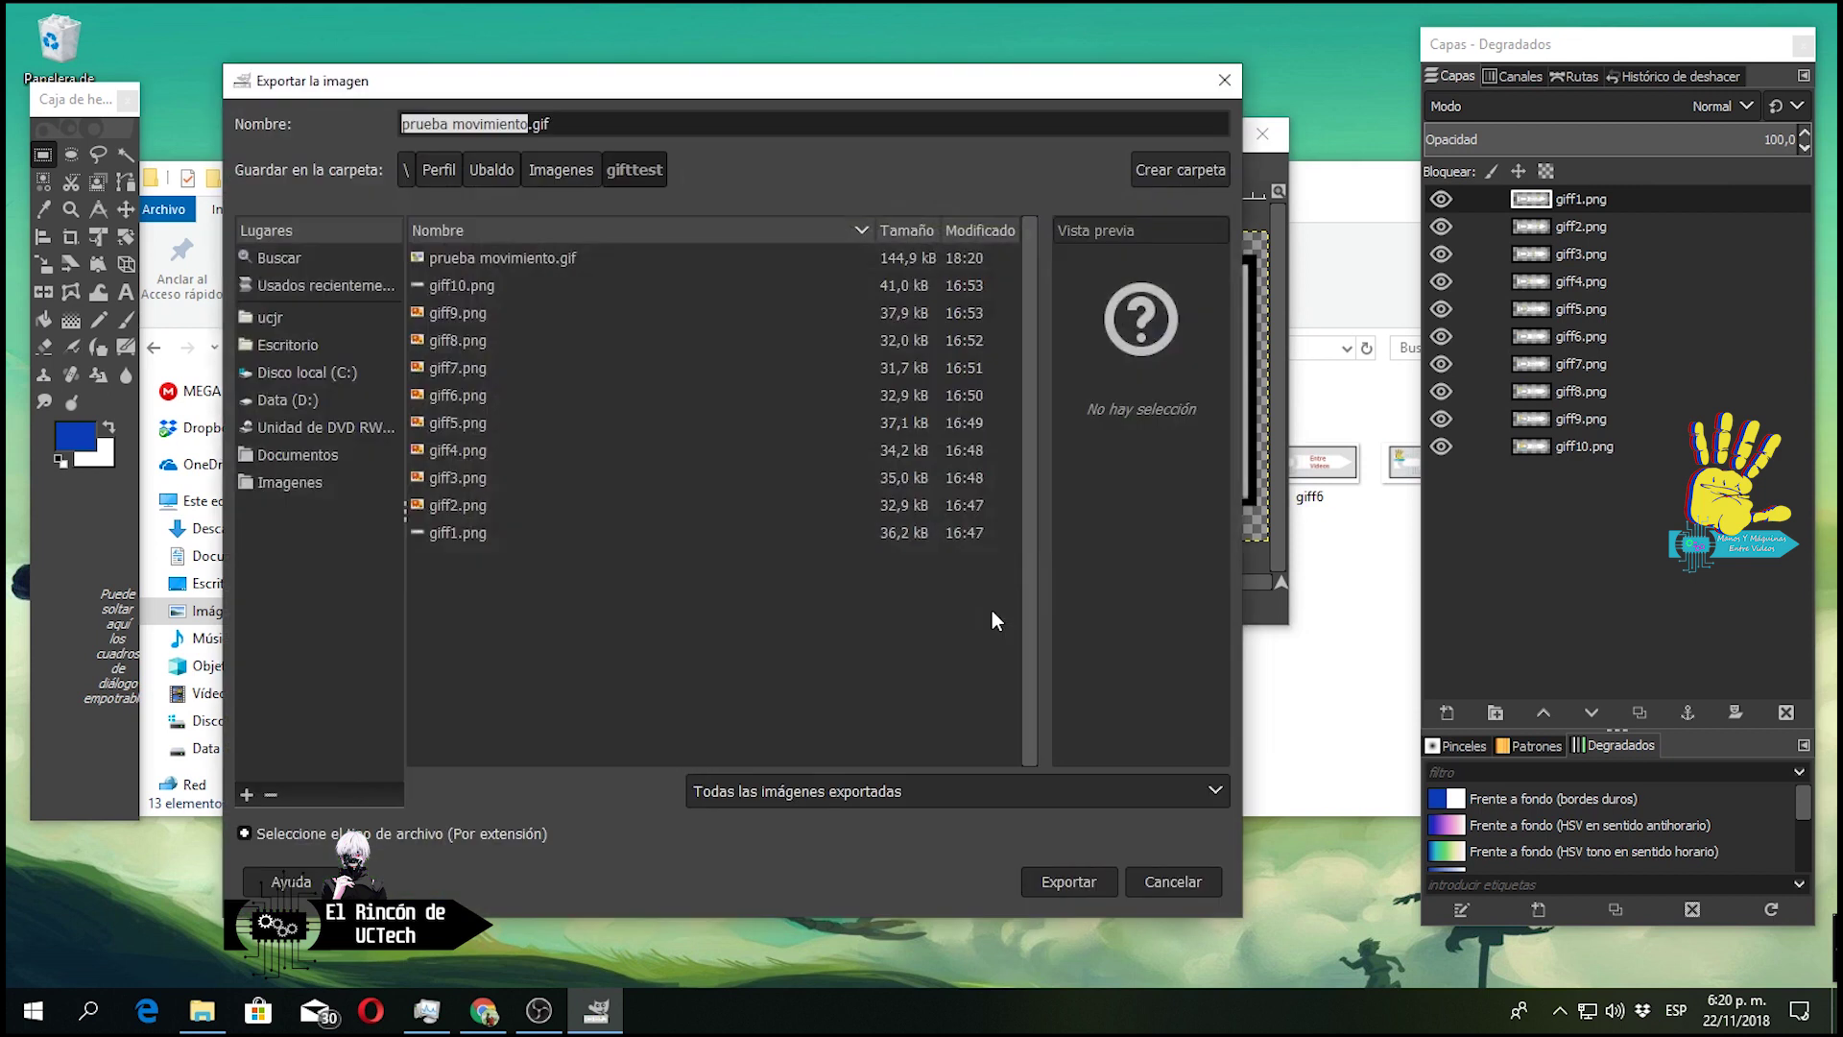
left_click(1061, 879)
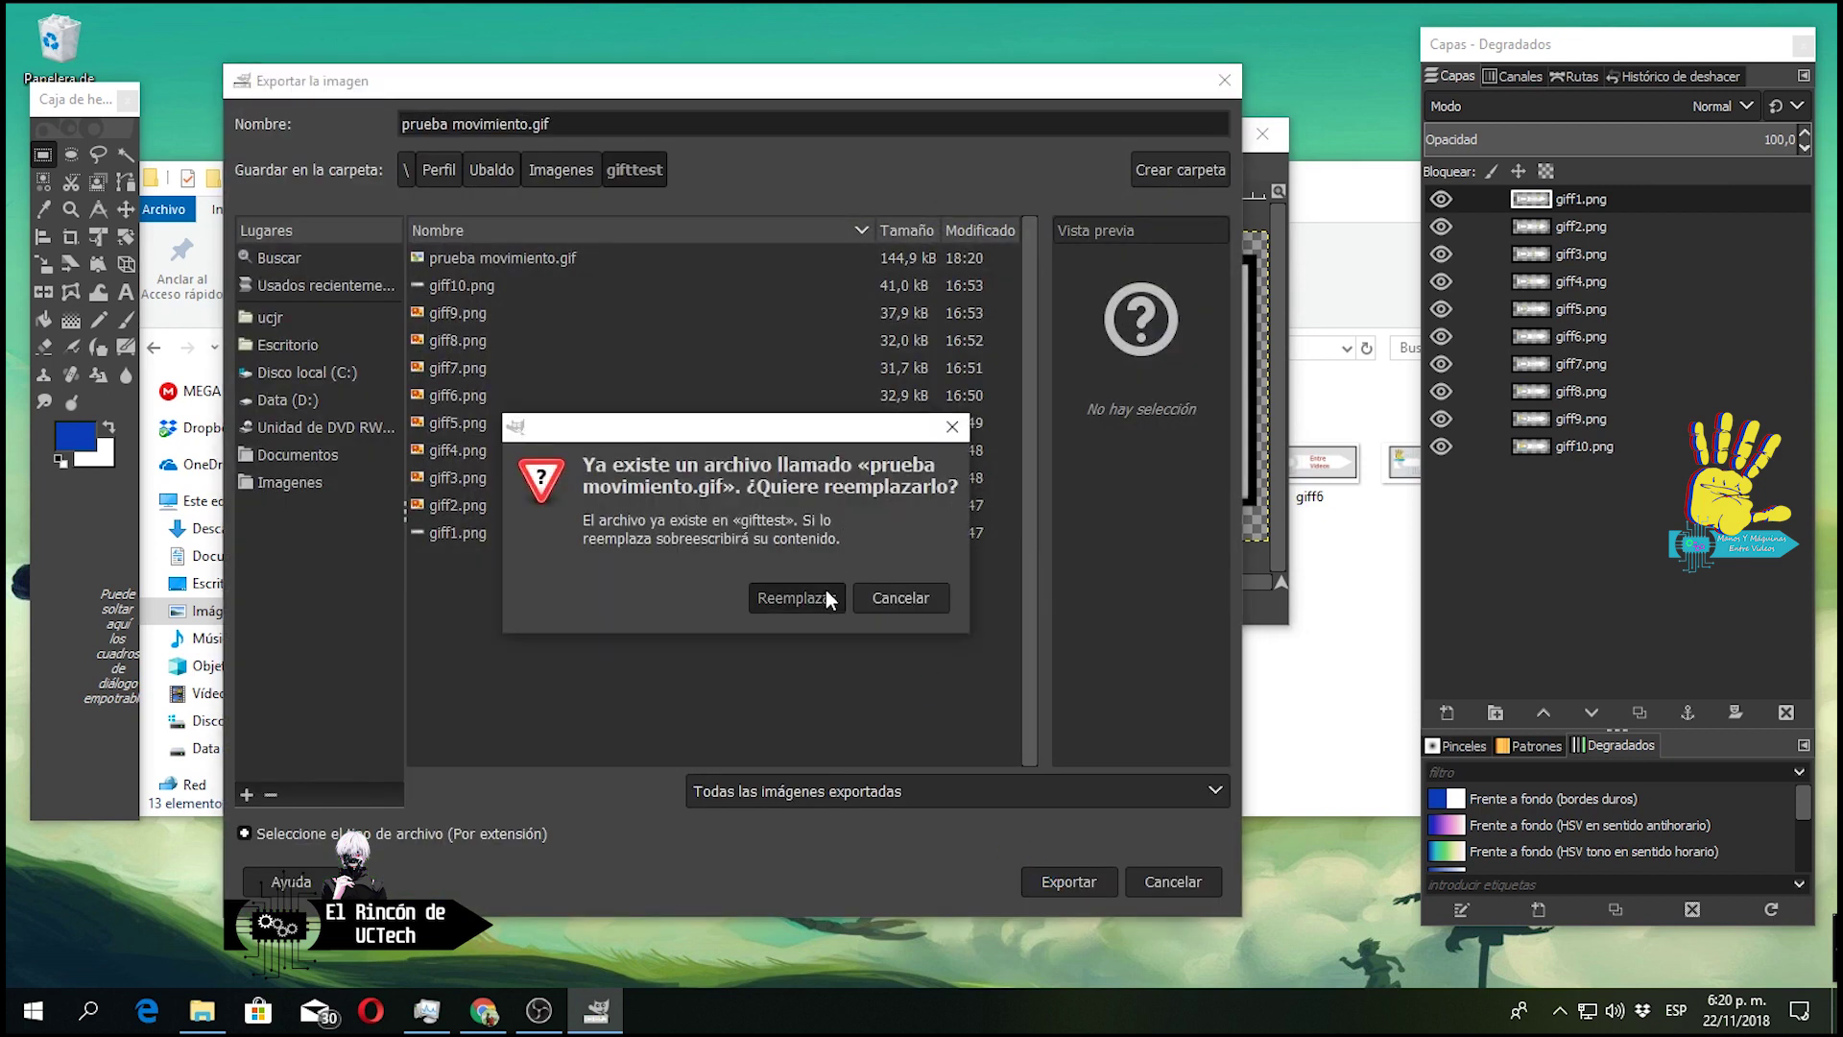
left_click(825, 597)
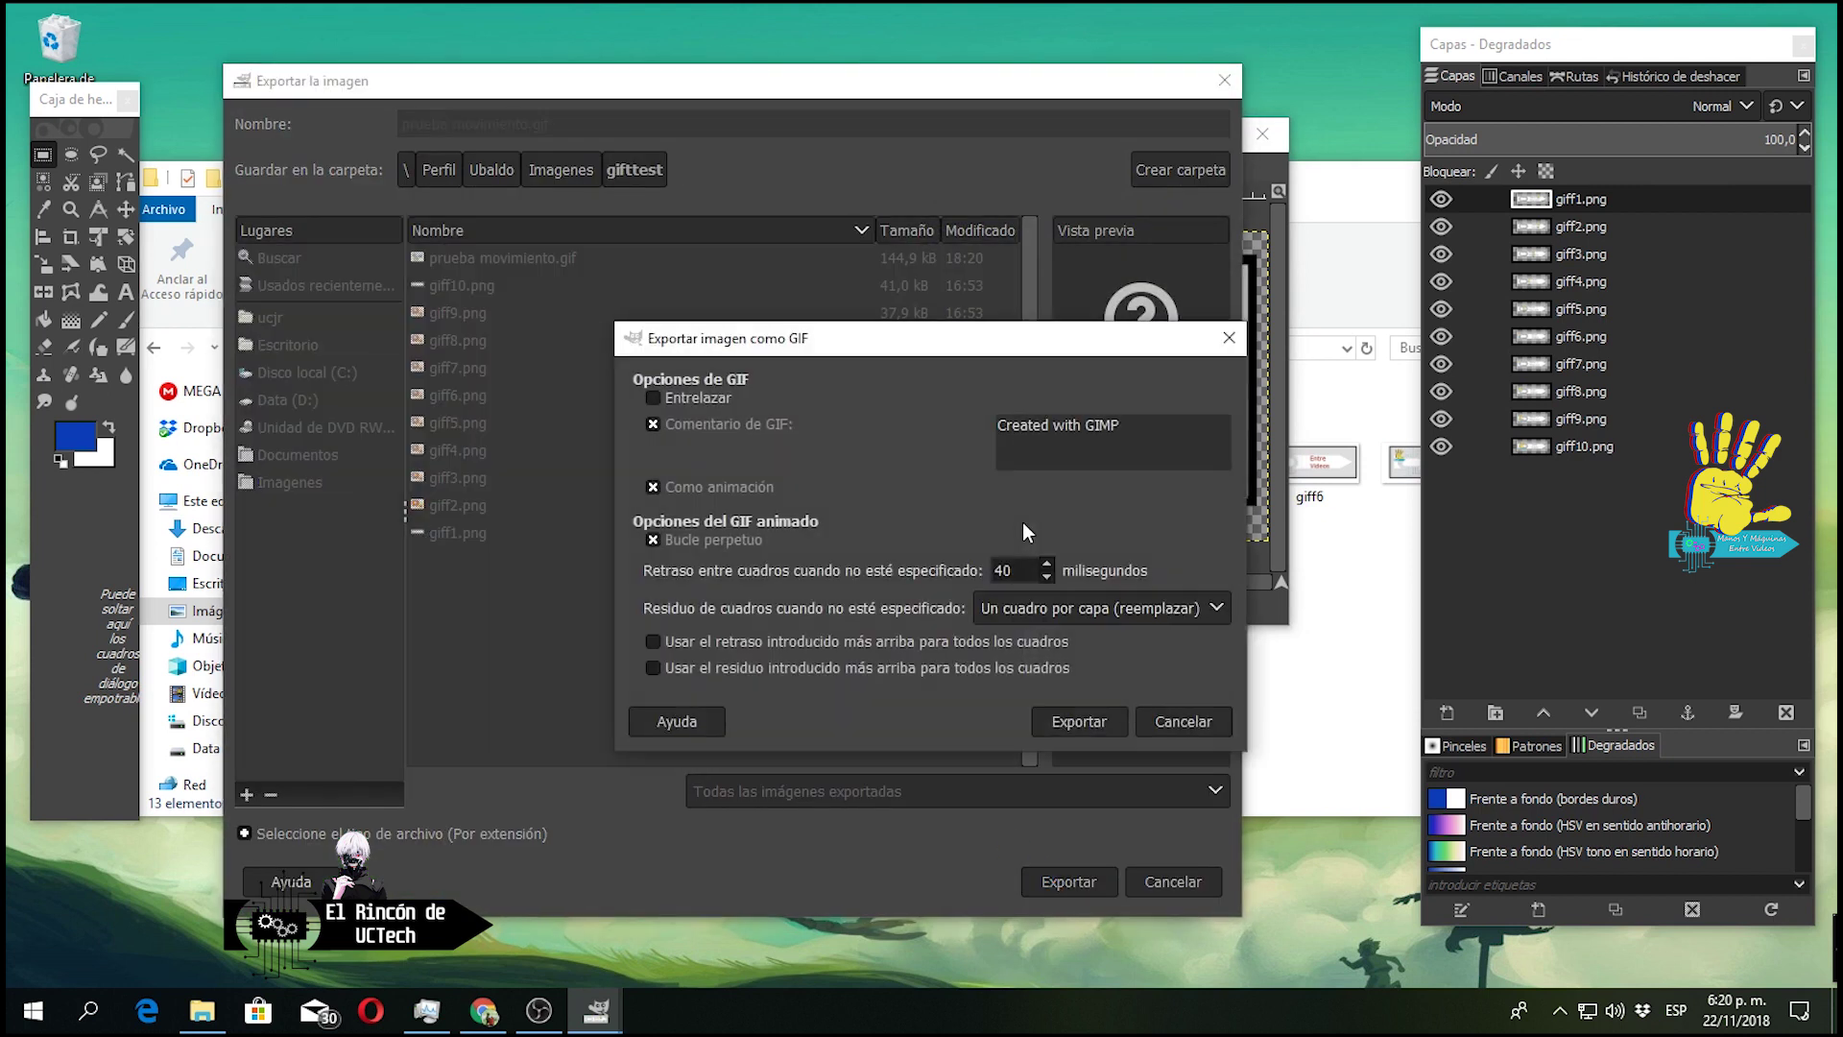
double_click(1003, 570)
type("300")
left_click(1083, 726)
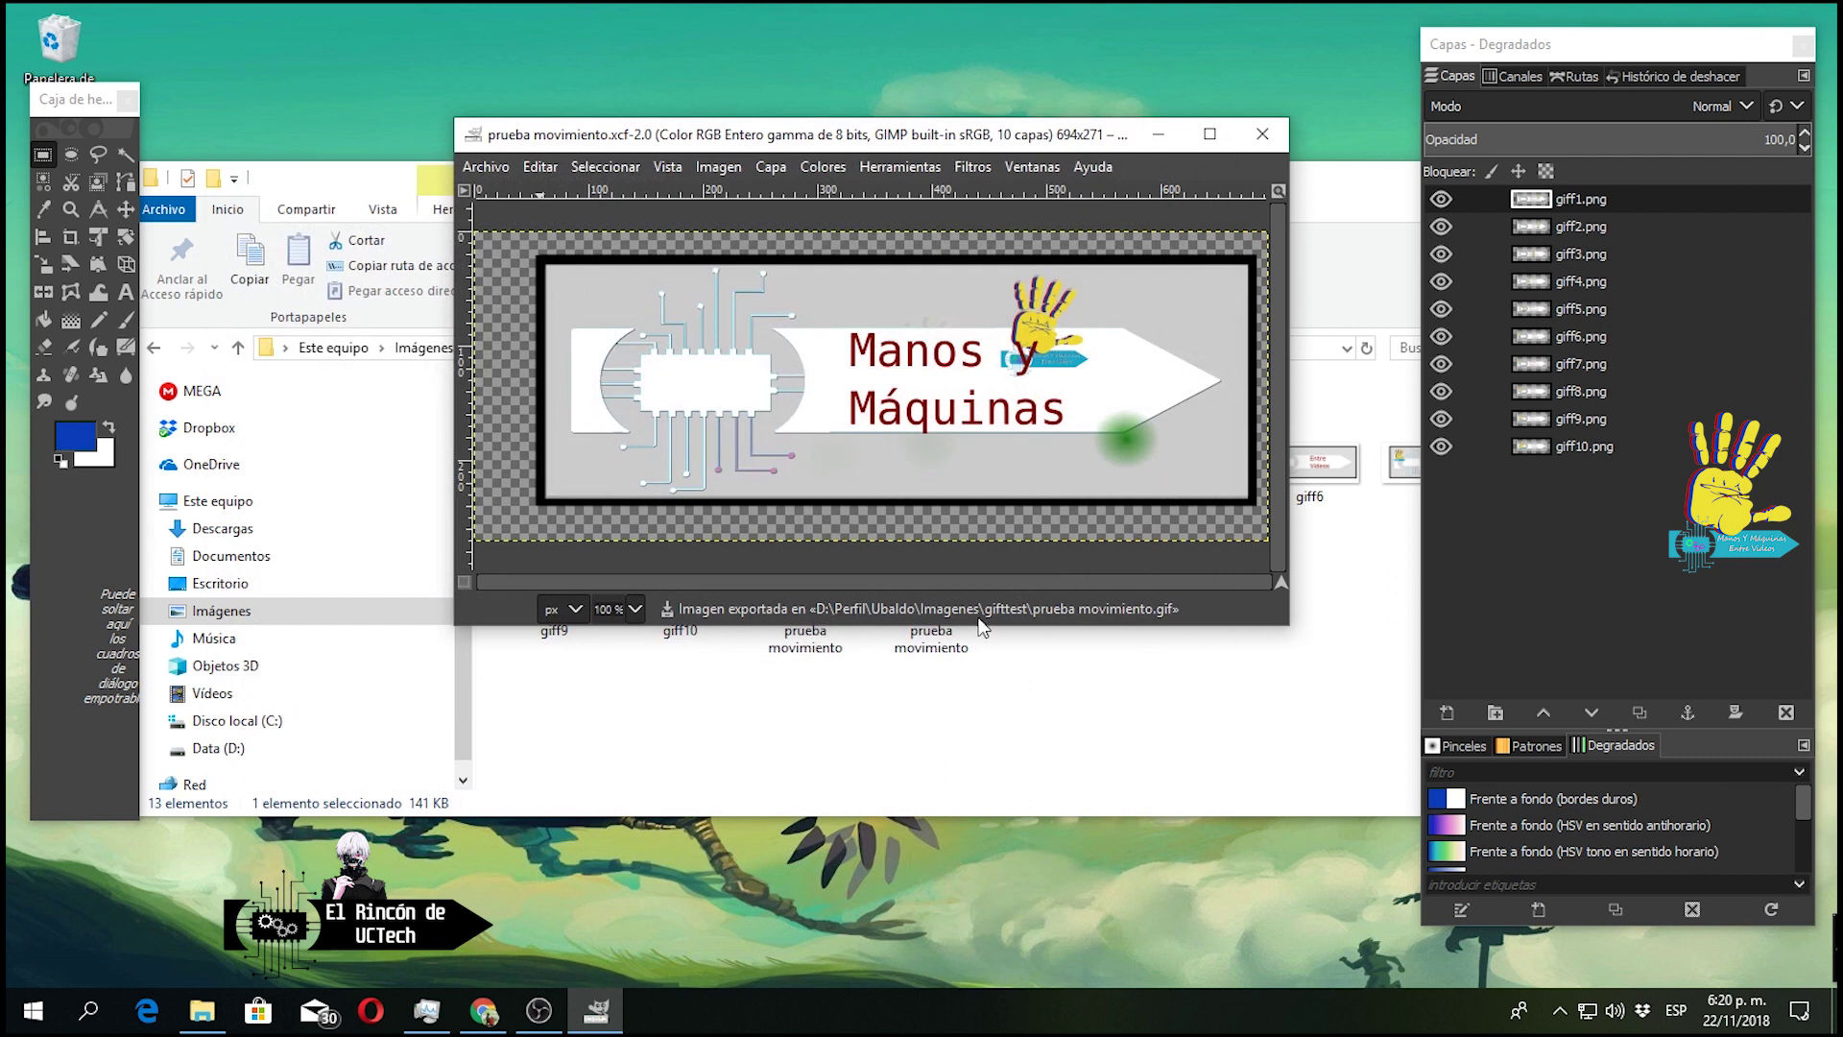
Preview the 300 ms GIF, then close the preview and bring GIMP forward.
double_click(804, 585)
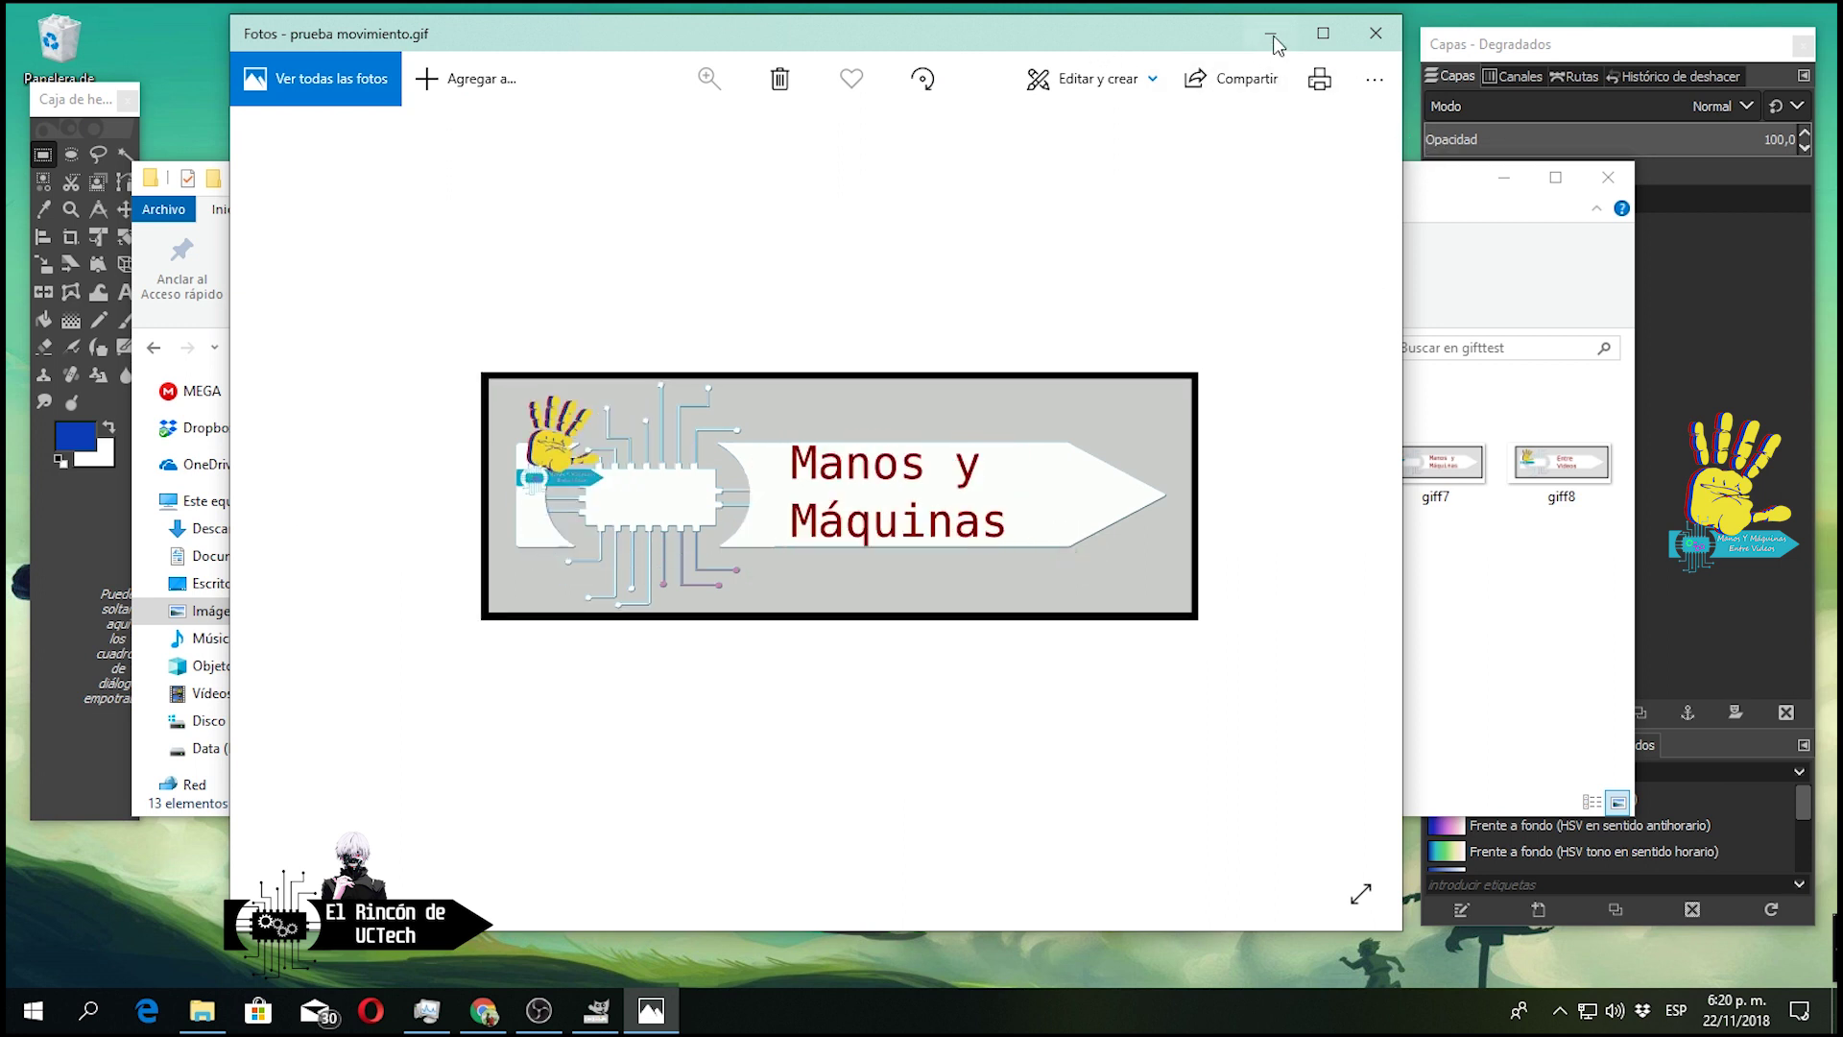
left_click_drag(1088, 53, 1080, 535)
left_click(1053, 151)
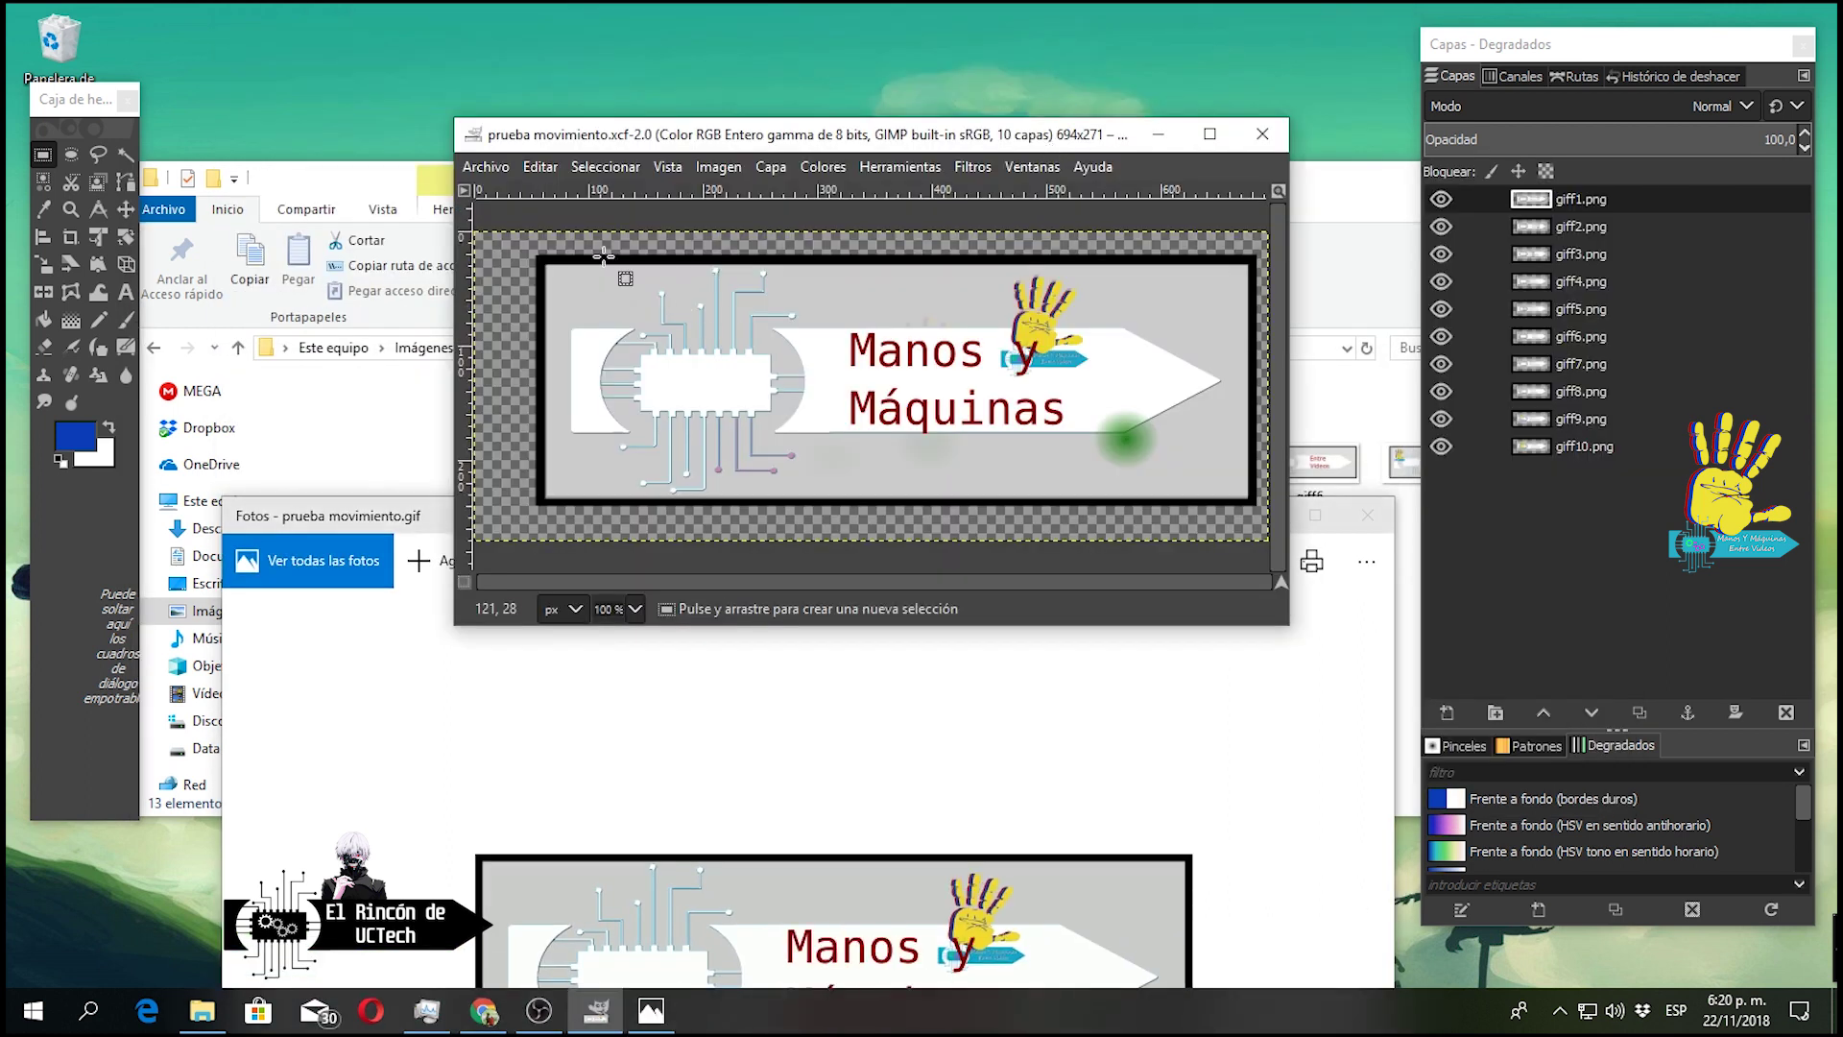
left_click(1367, 515)
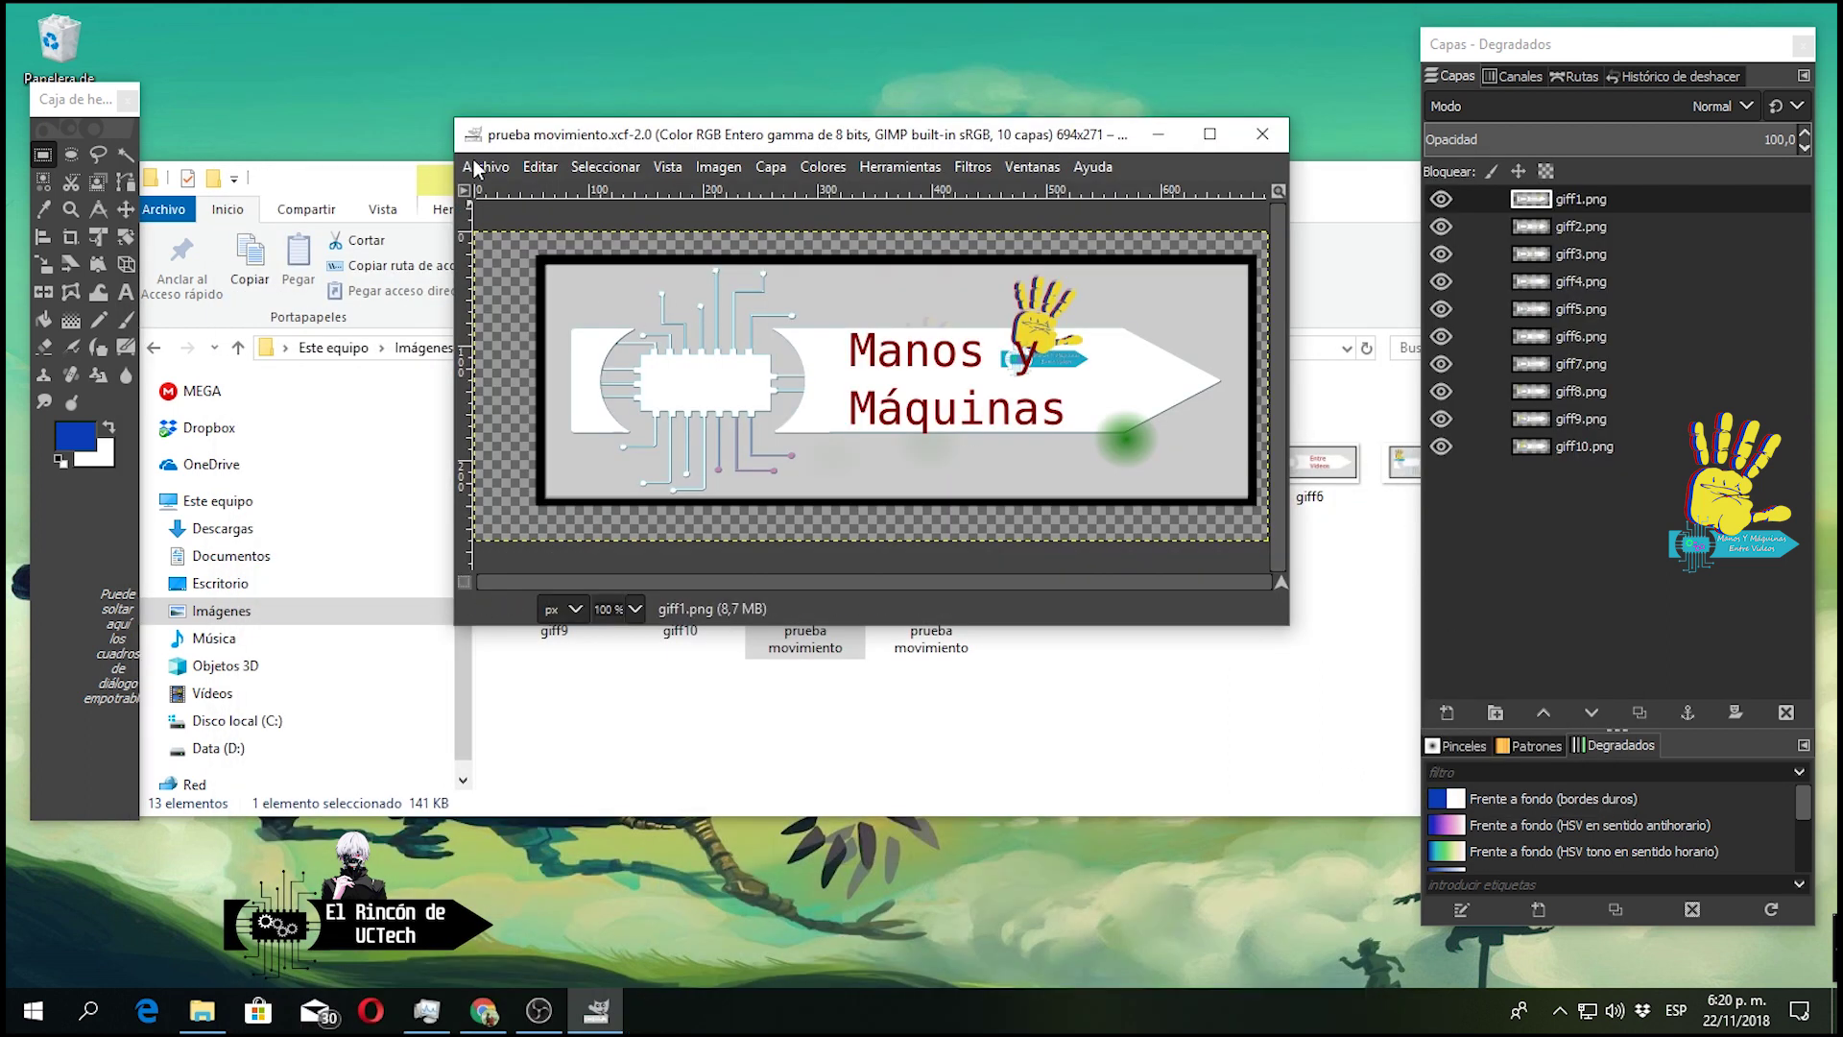
Choose Imagen GIF in Exportar como, confirm Reemplazar, and export over prueba movimiento.gif.
left_click(476, 168)
left_click(572, 527)
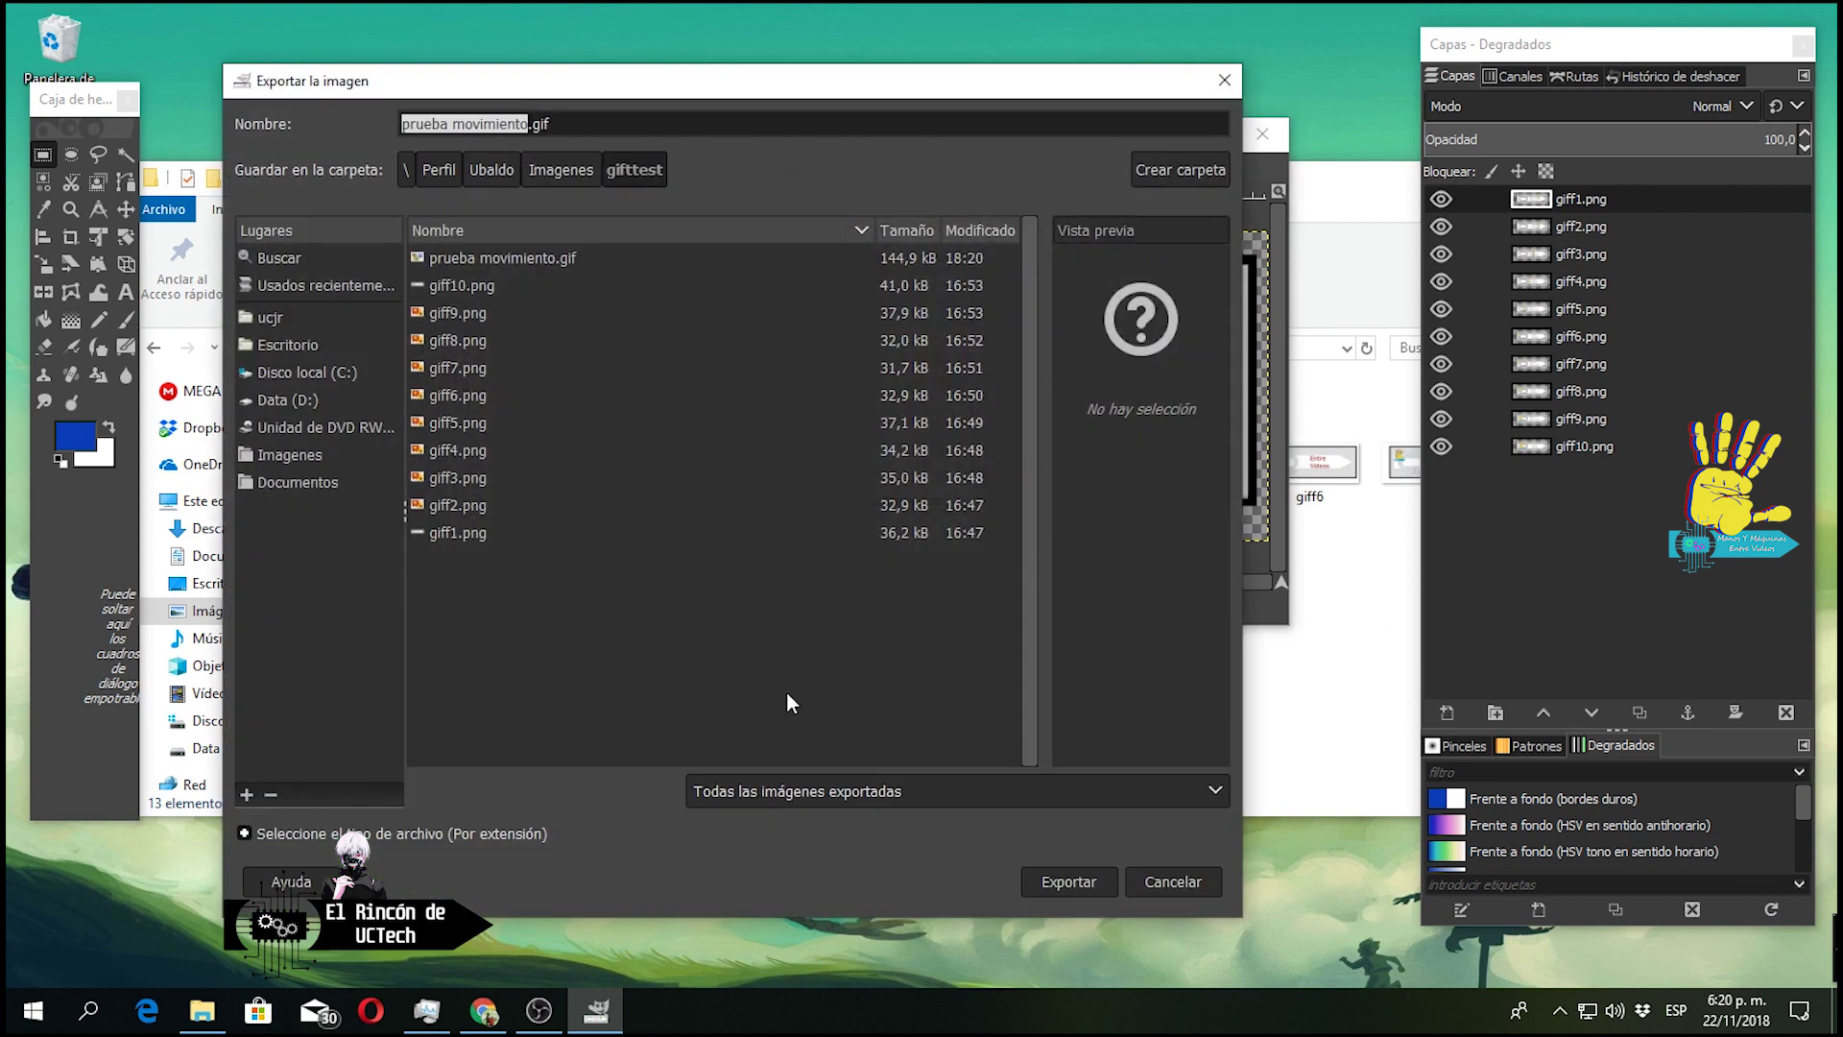
left_click(504, 835)
scroll(485, 758, "down", 3)
scroll(481, 744, "down", 5)
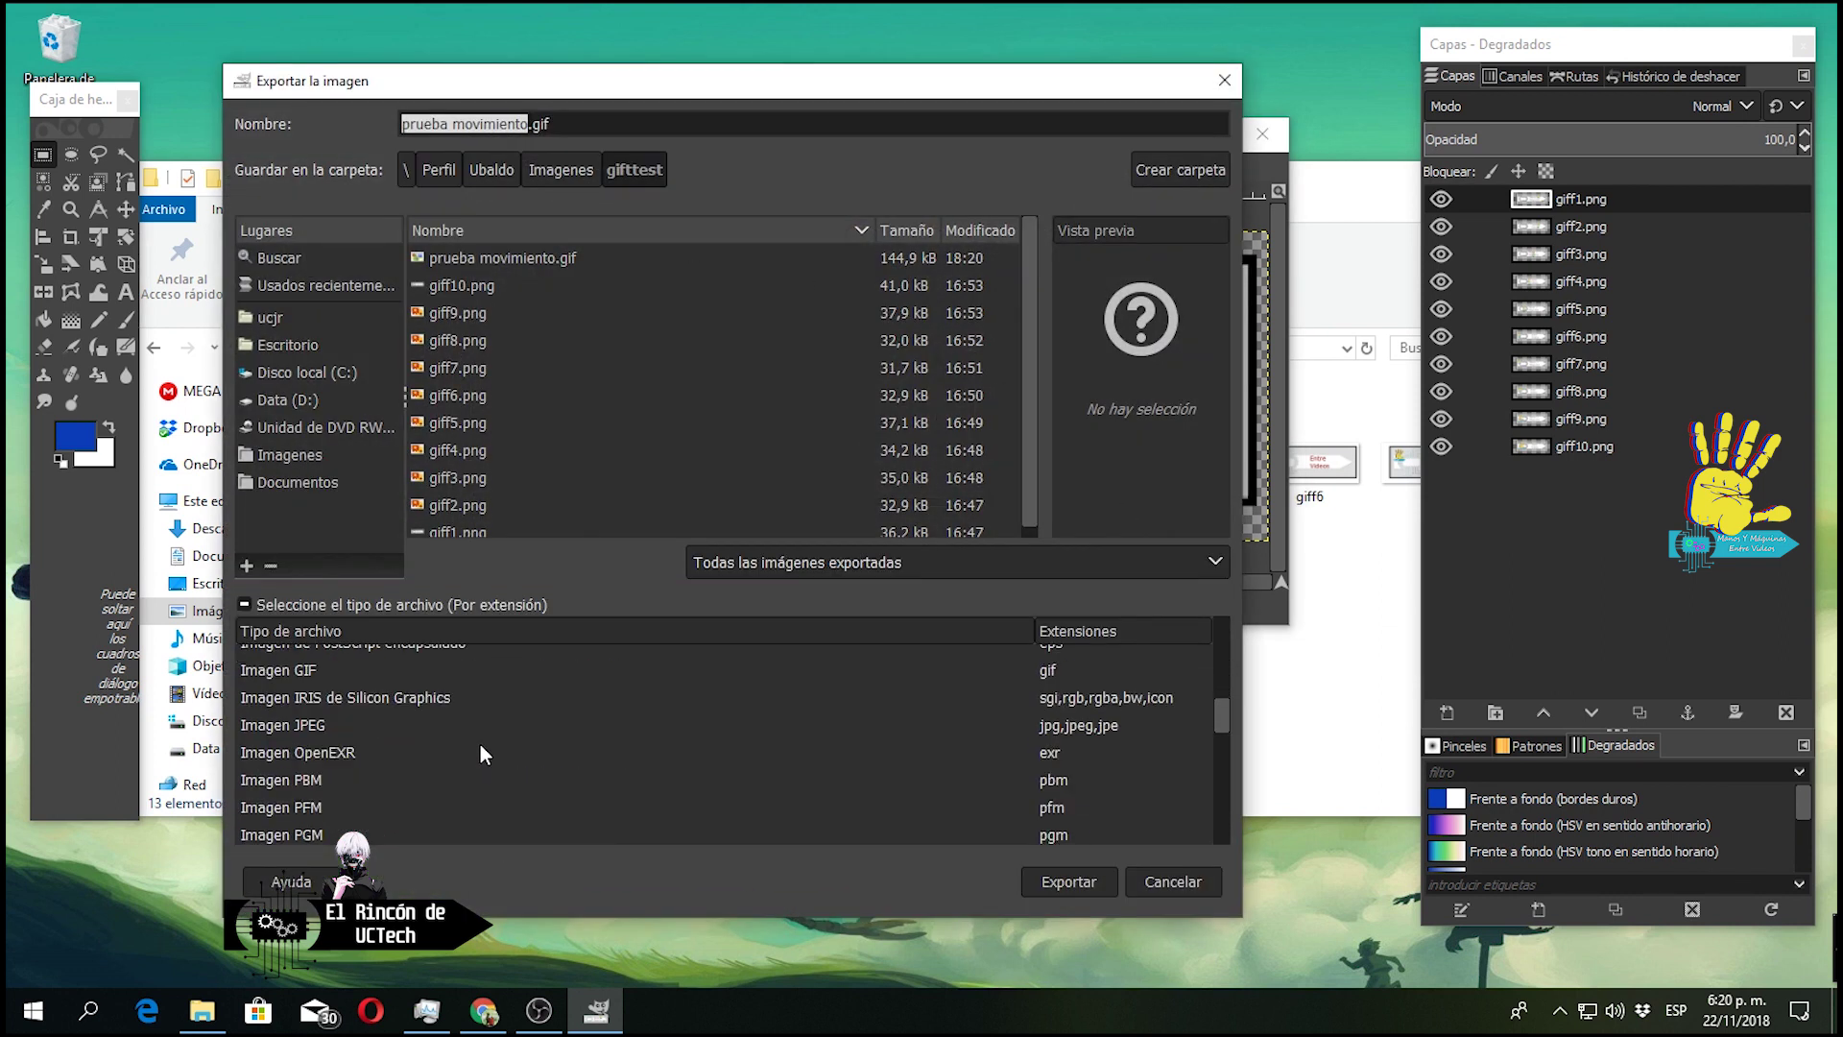
left_click(356, 669)
left_click(1056, 884)
left_click(797, 622)
type("340")
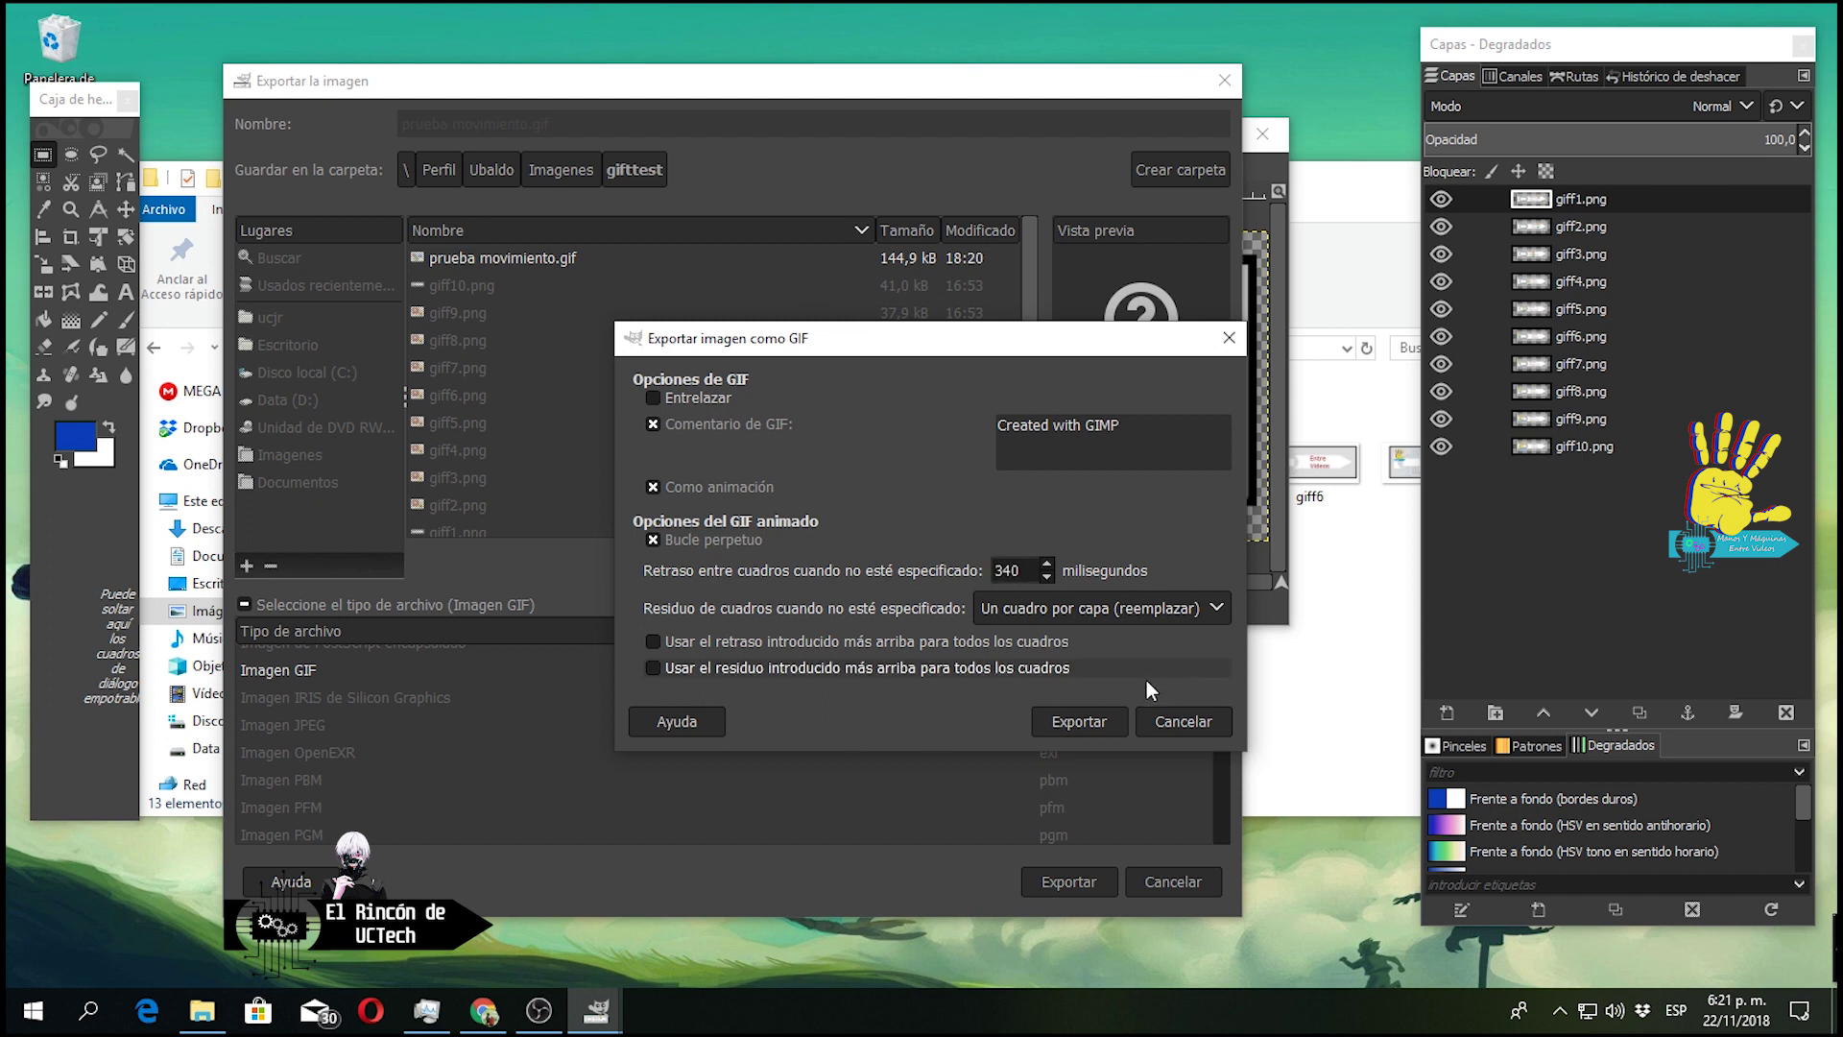
left_click(1079, 721)
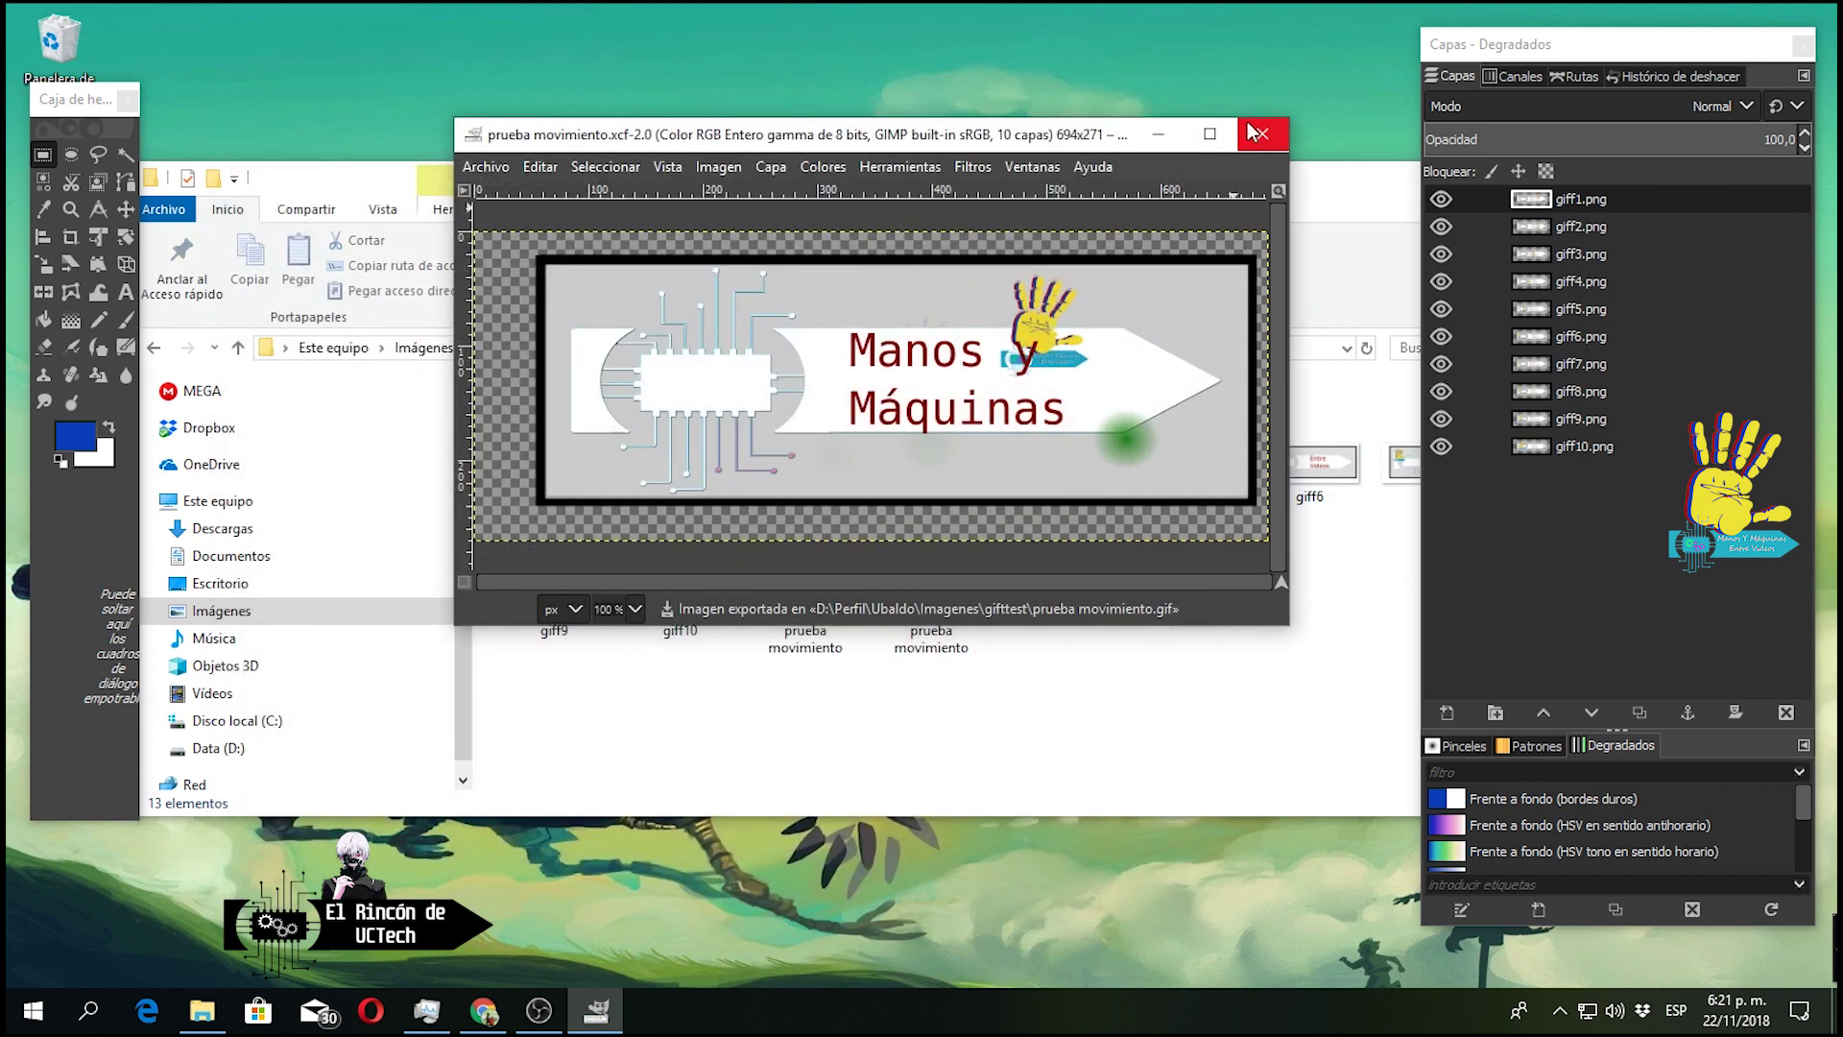
Preview the exported animated GIF in Photos from the gifttest folder, then close it.
left_click(1021, 712)
double_click(805, 590)
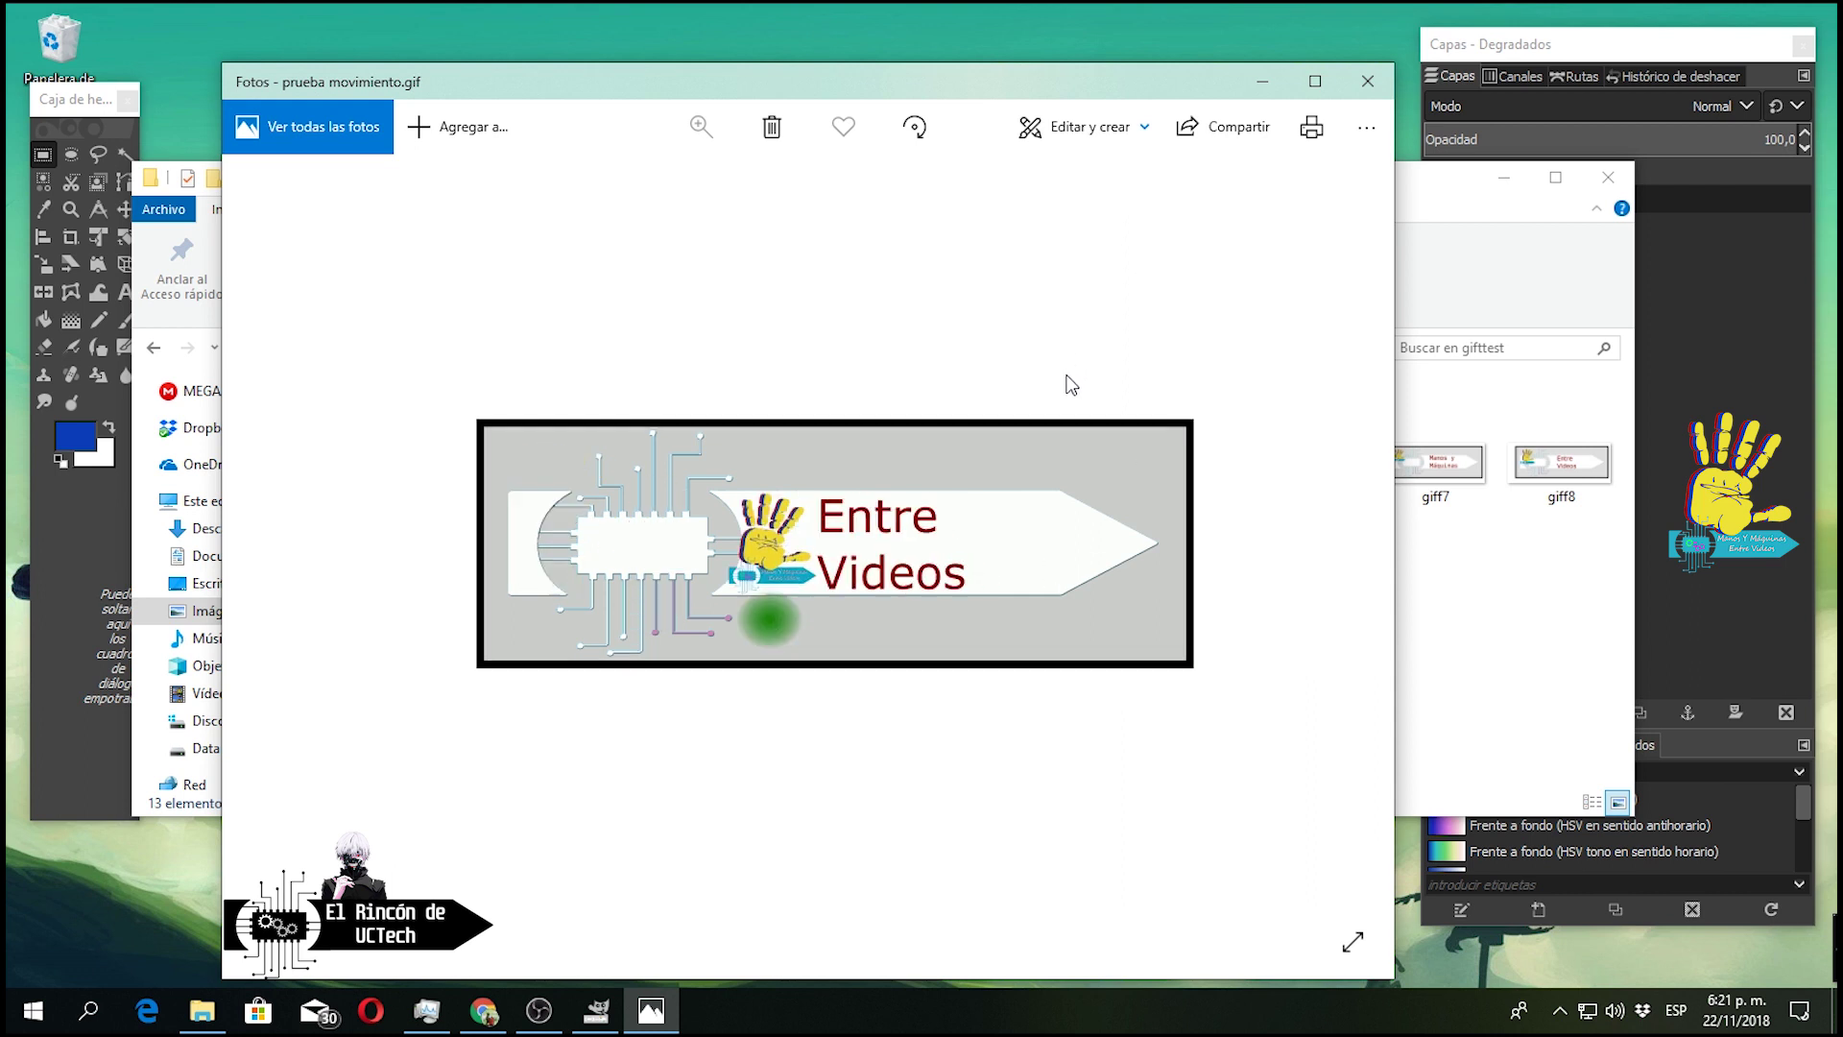
left_click(1368, 81)
Review the frame PNGs from giff1 onward through to prueba movimiento.gif, then close Photos.
left_click(706, 466)
double_click(705, 465)
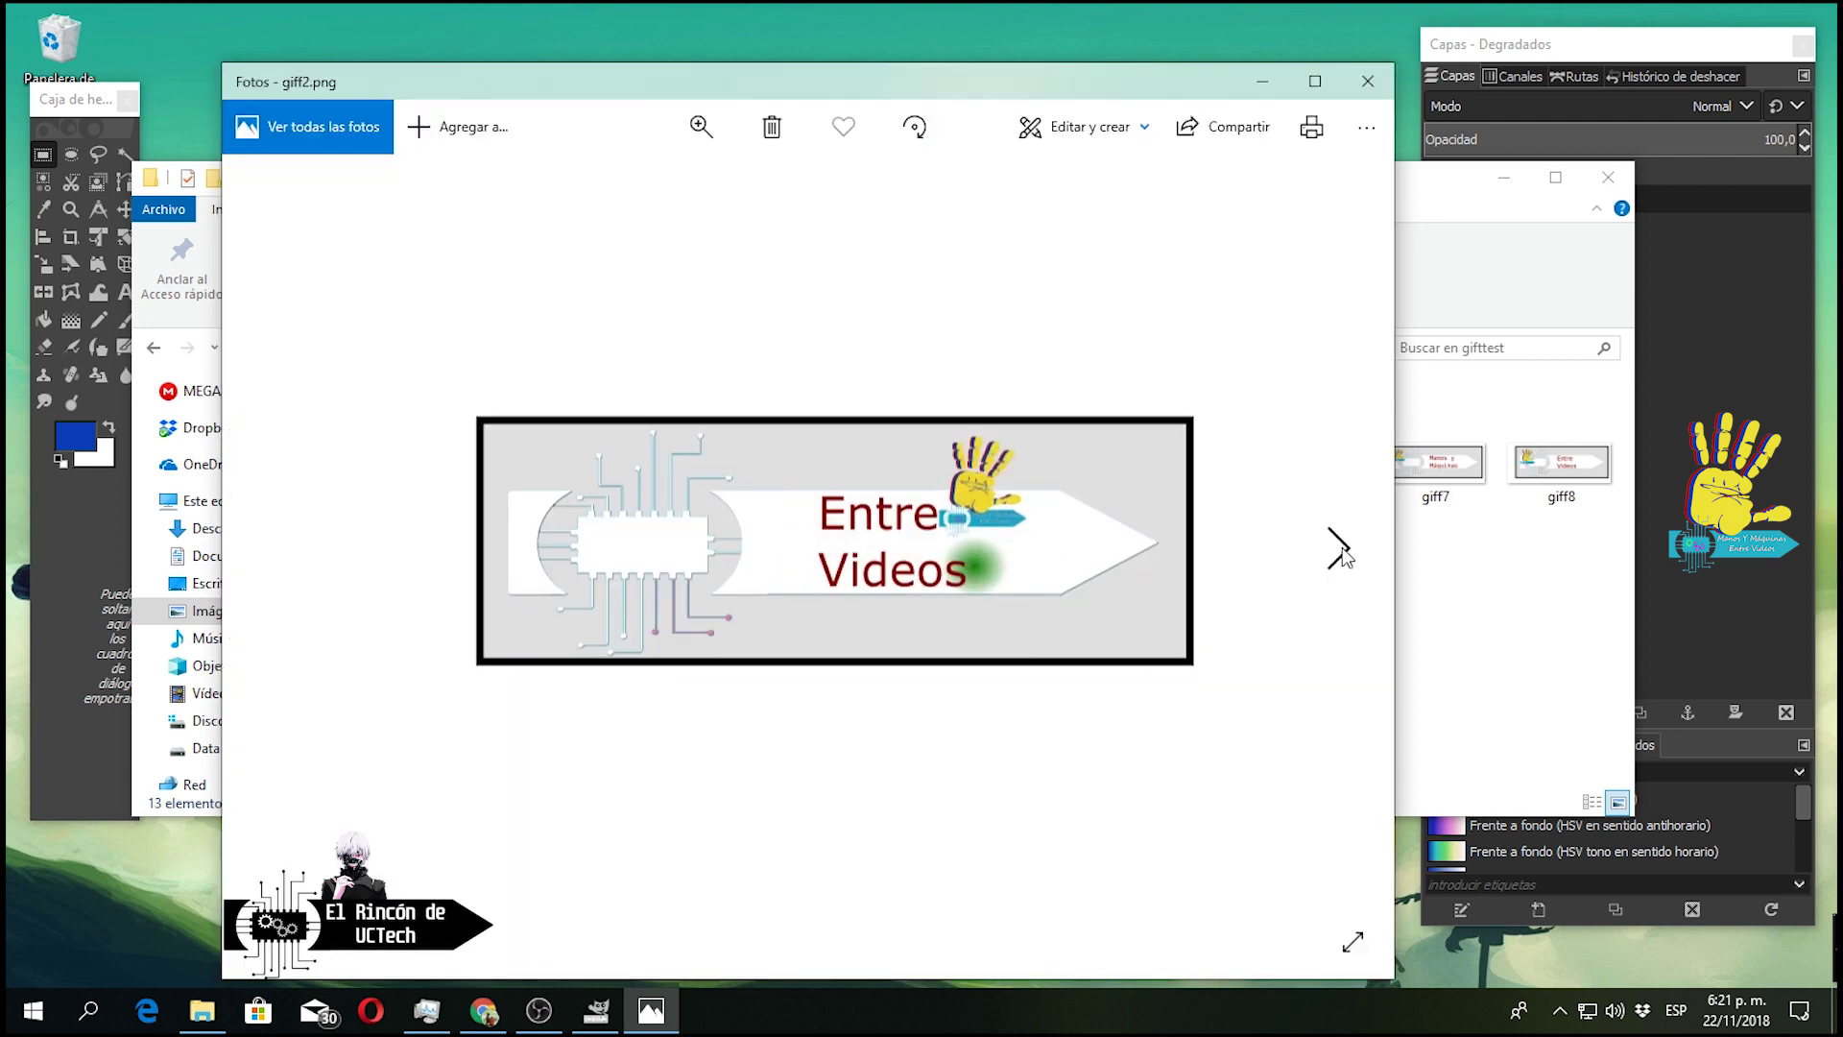
left_click(1340, 548)
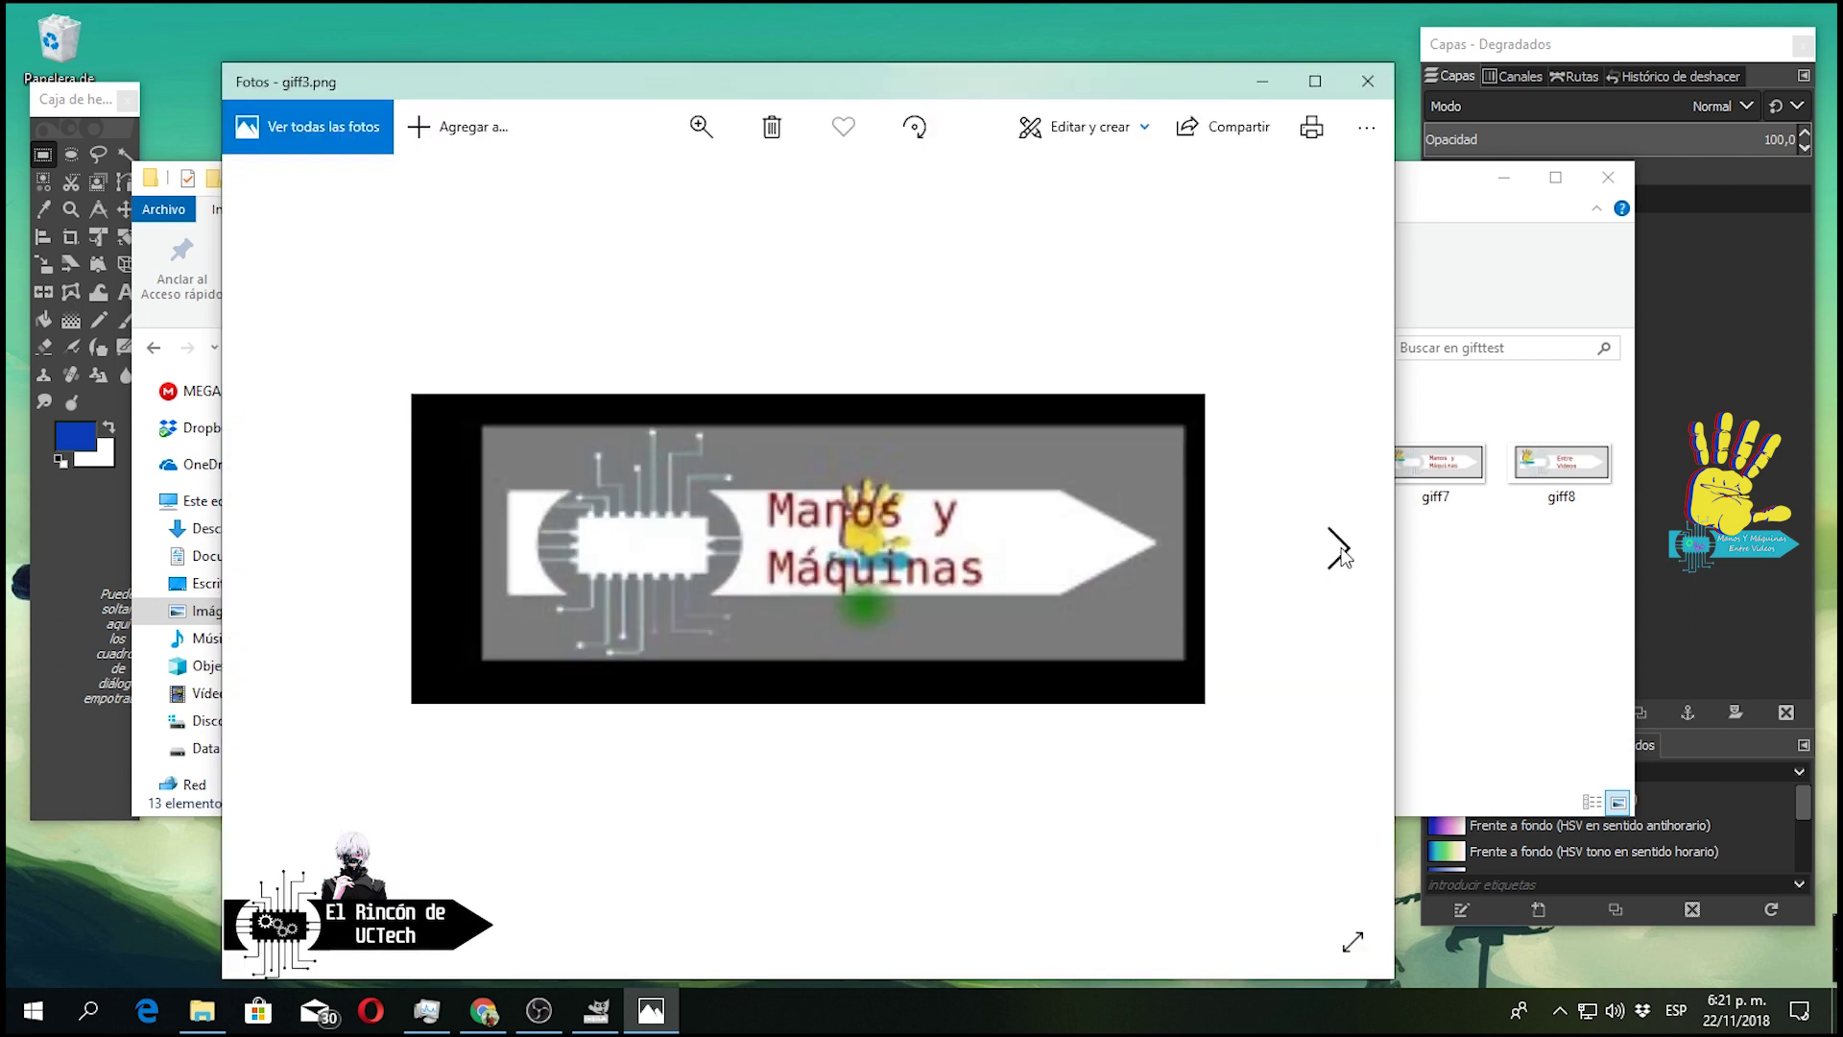
left_click(1337, 555)
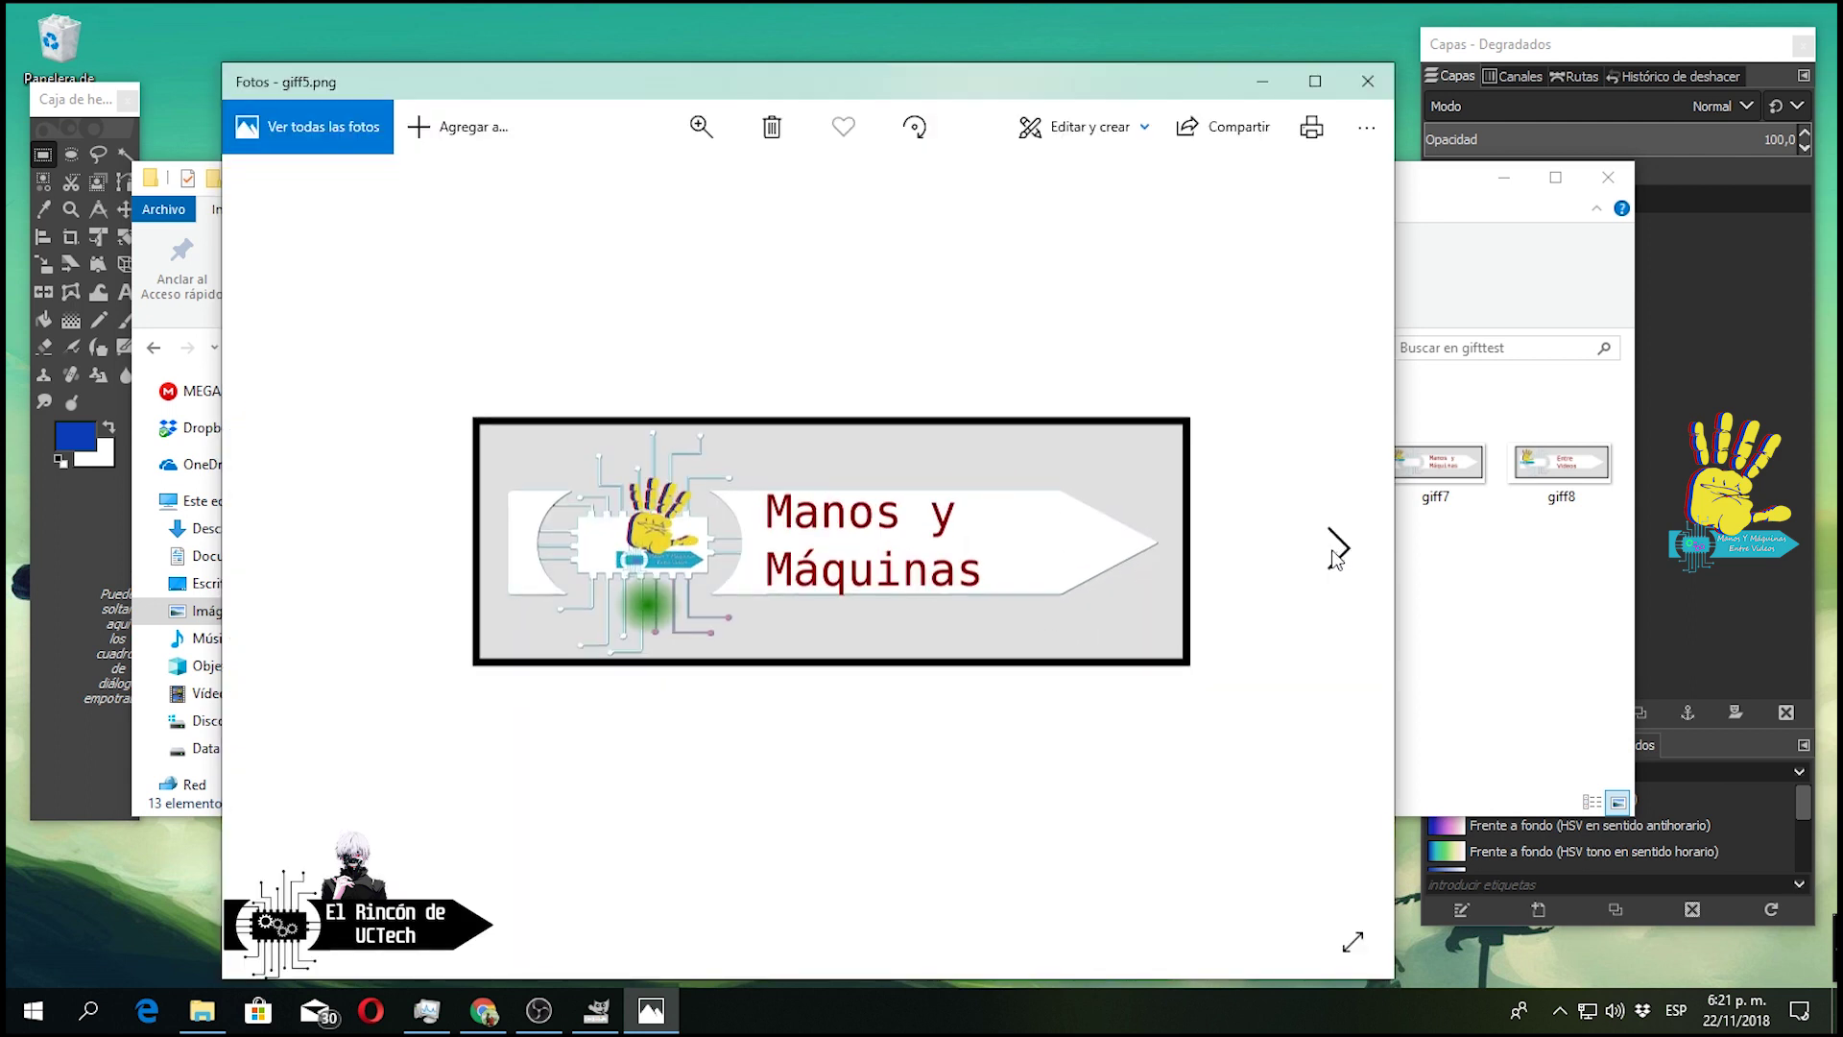
left_click(1335, 557)
left_click(1333, 558)
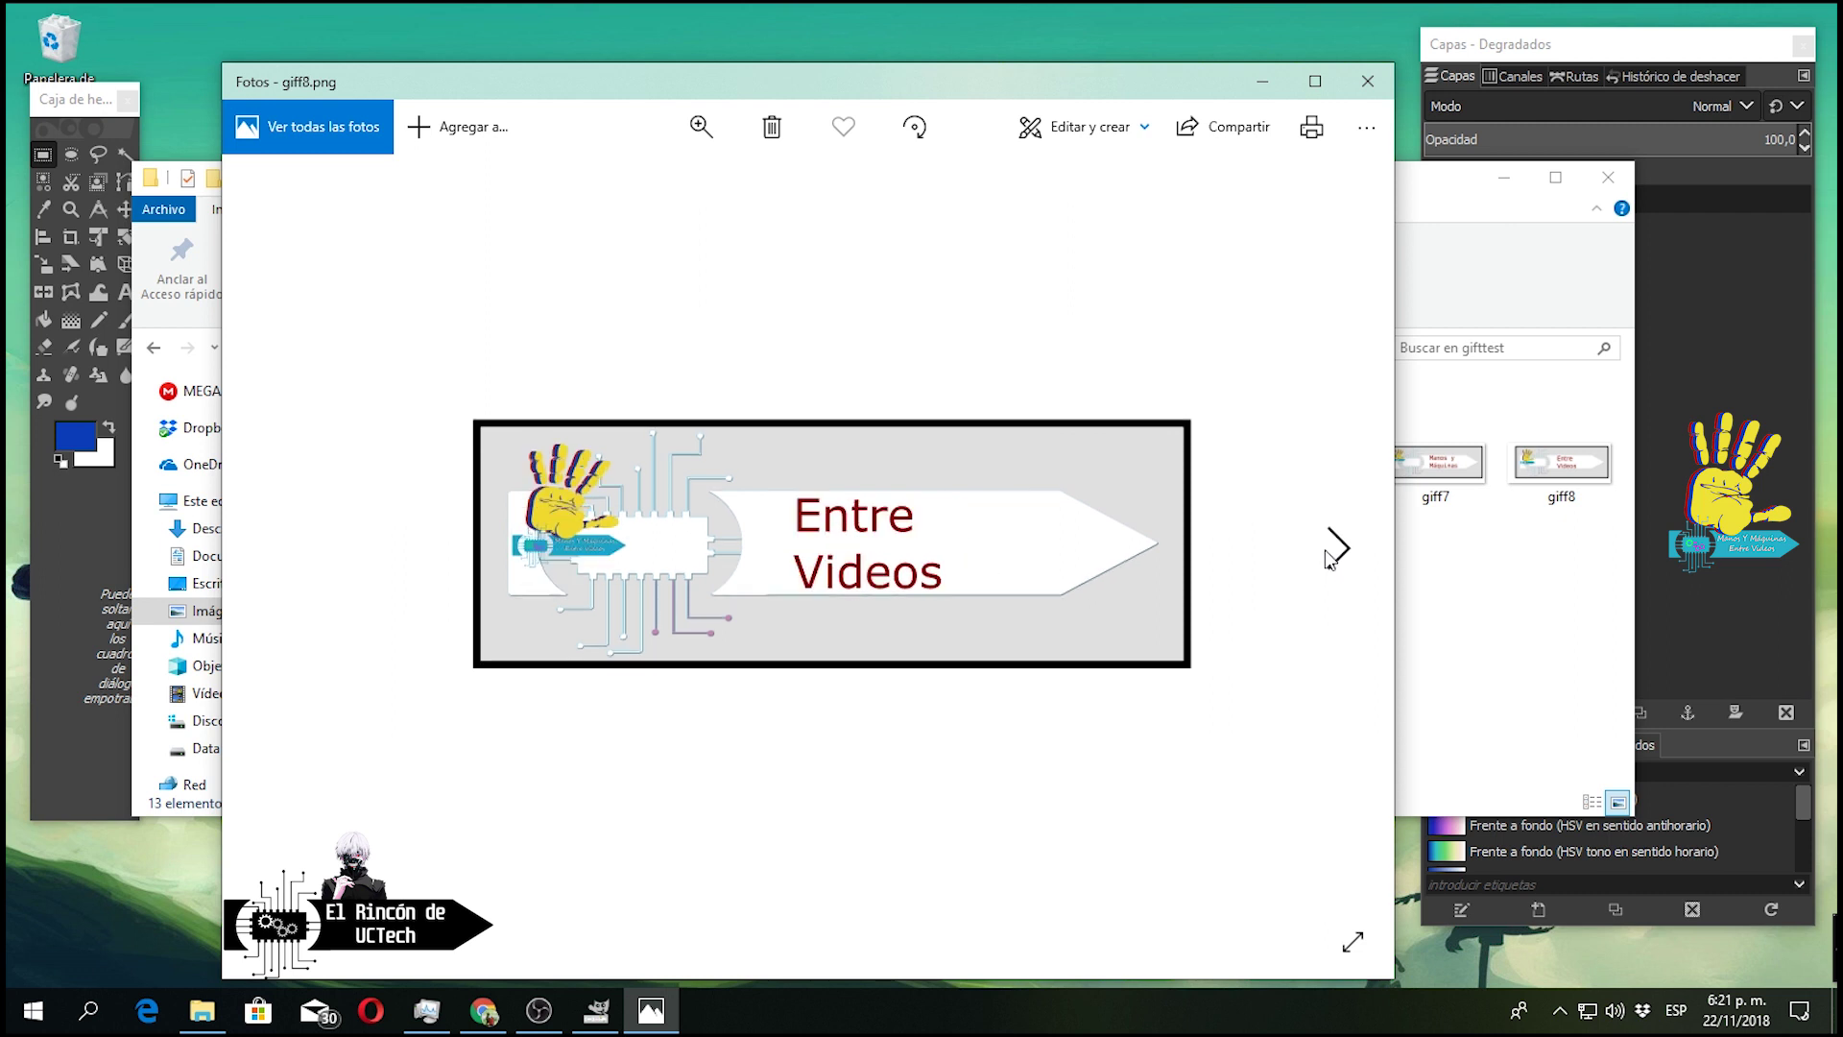
left_click(1324, 560)
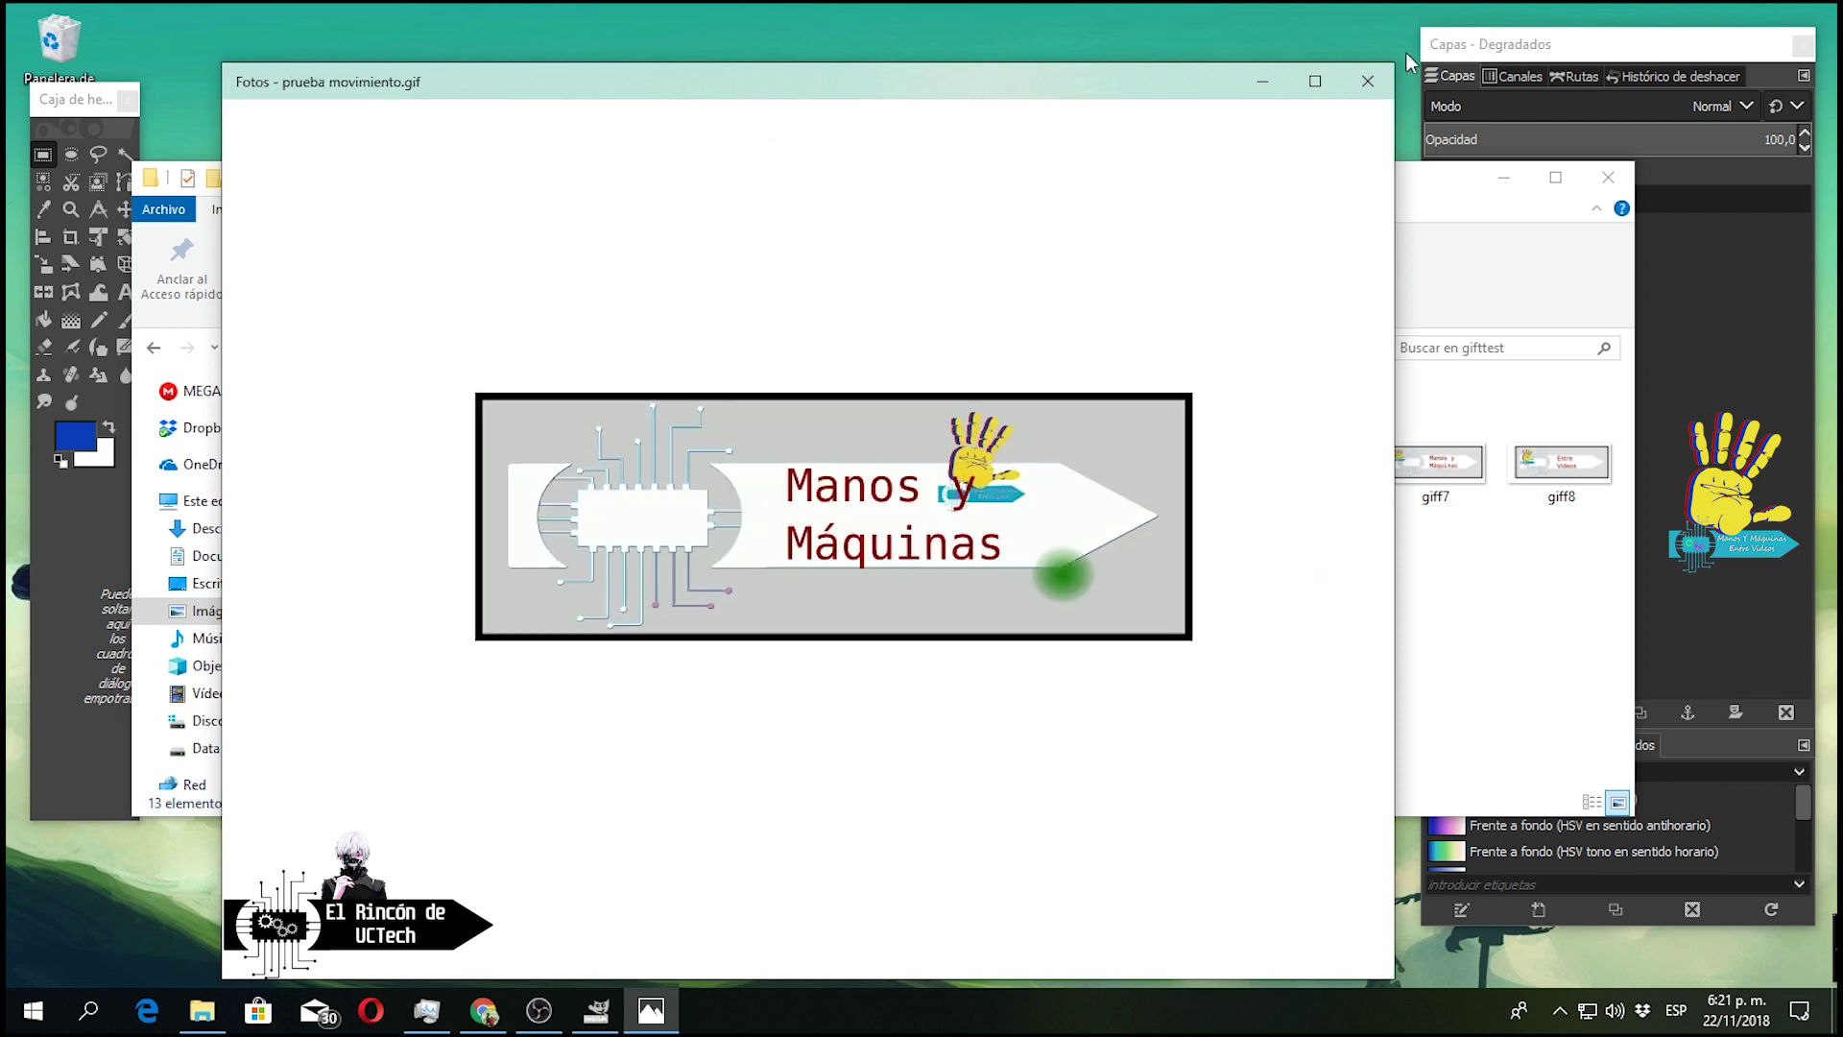
left_click(1367, 83)
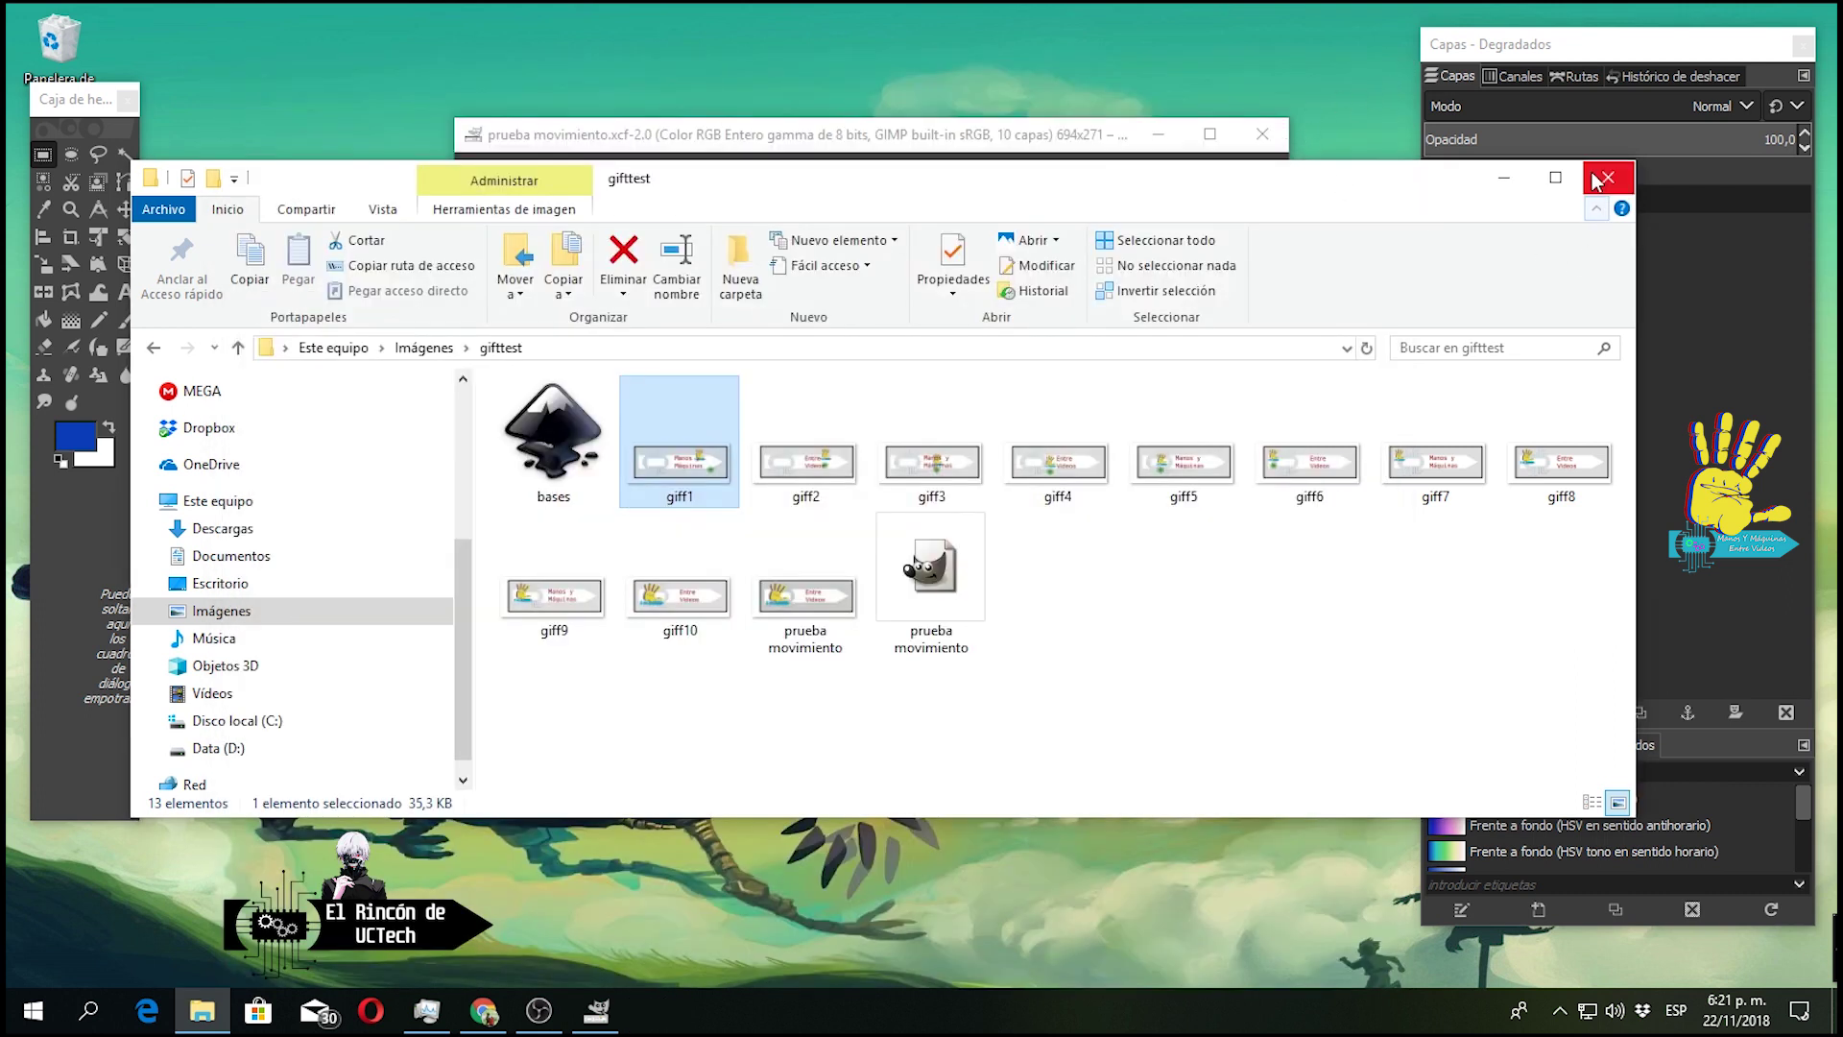
Maximize and then close the gifttest Explorer window to return to GIMP's banner.
left_click(1555, 177)
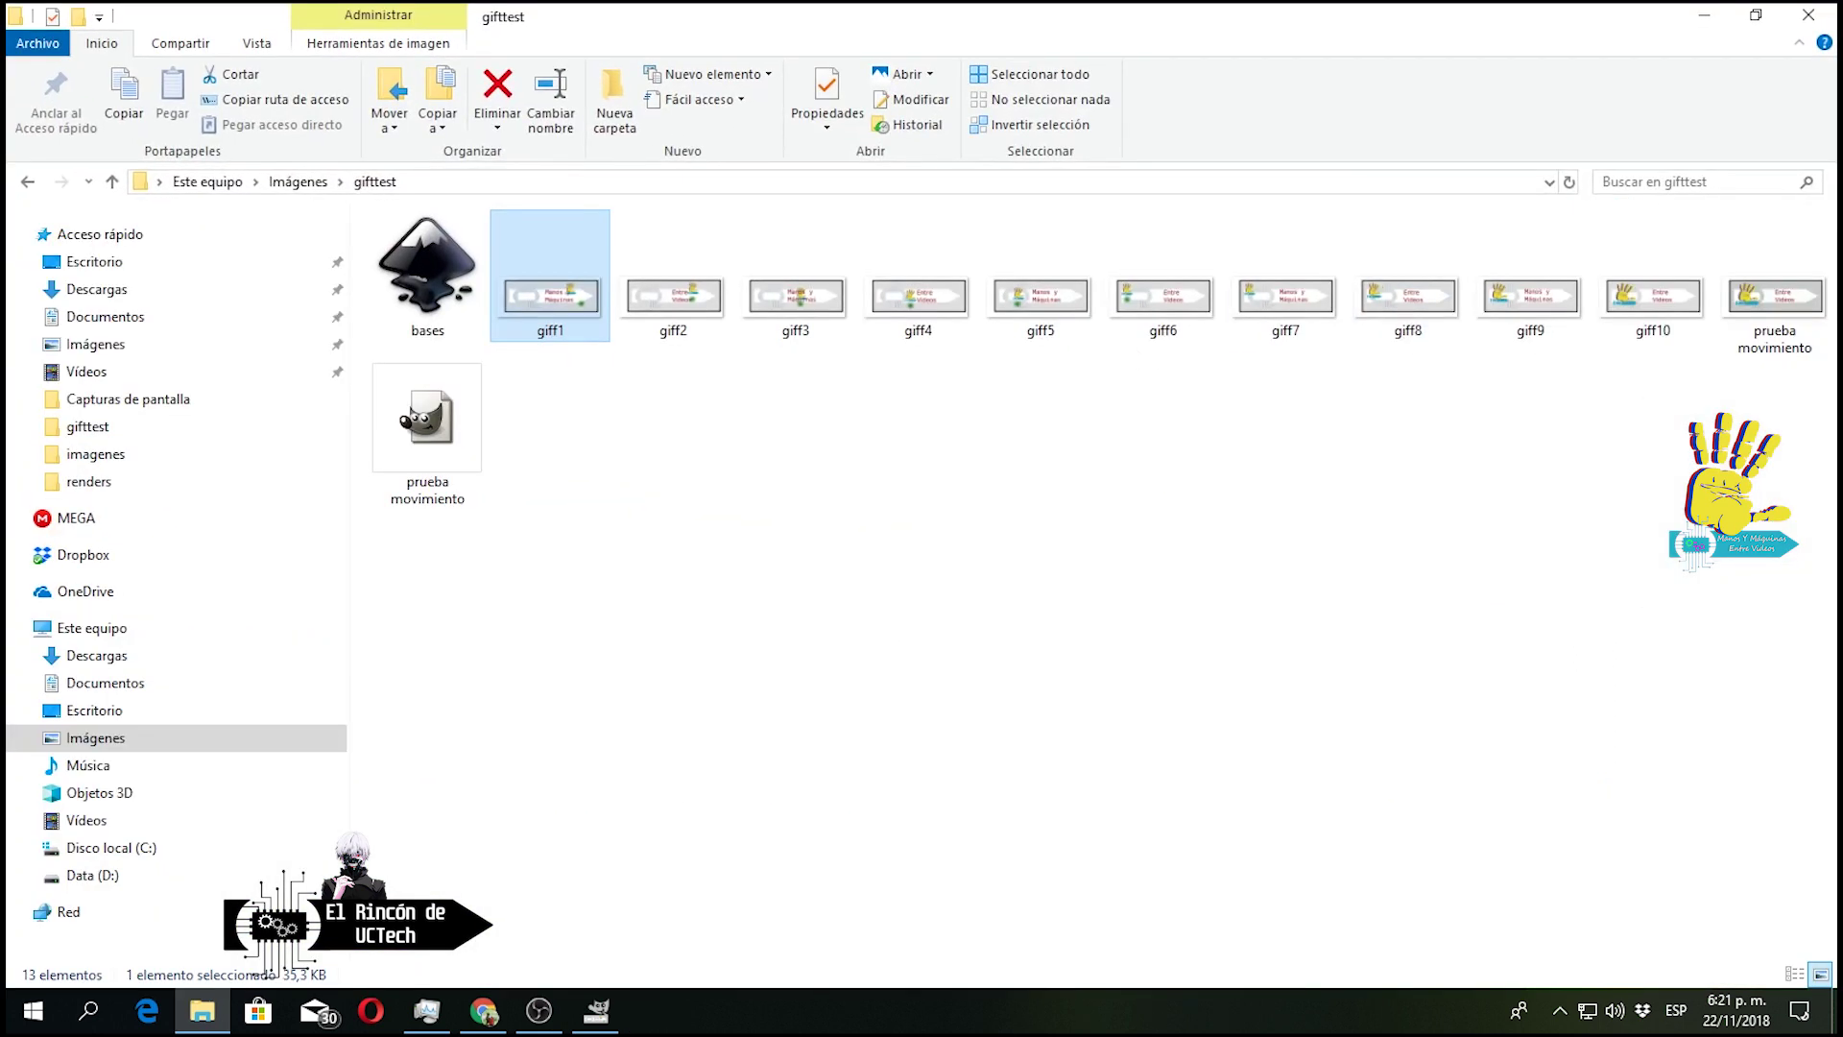
left_click(1810, 17)
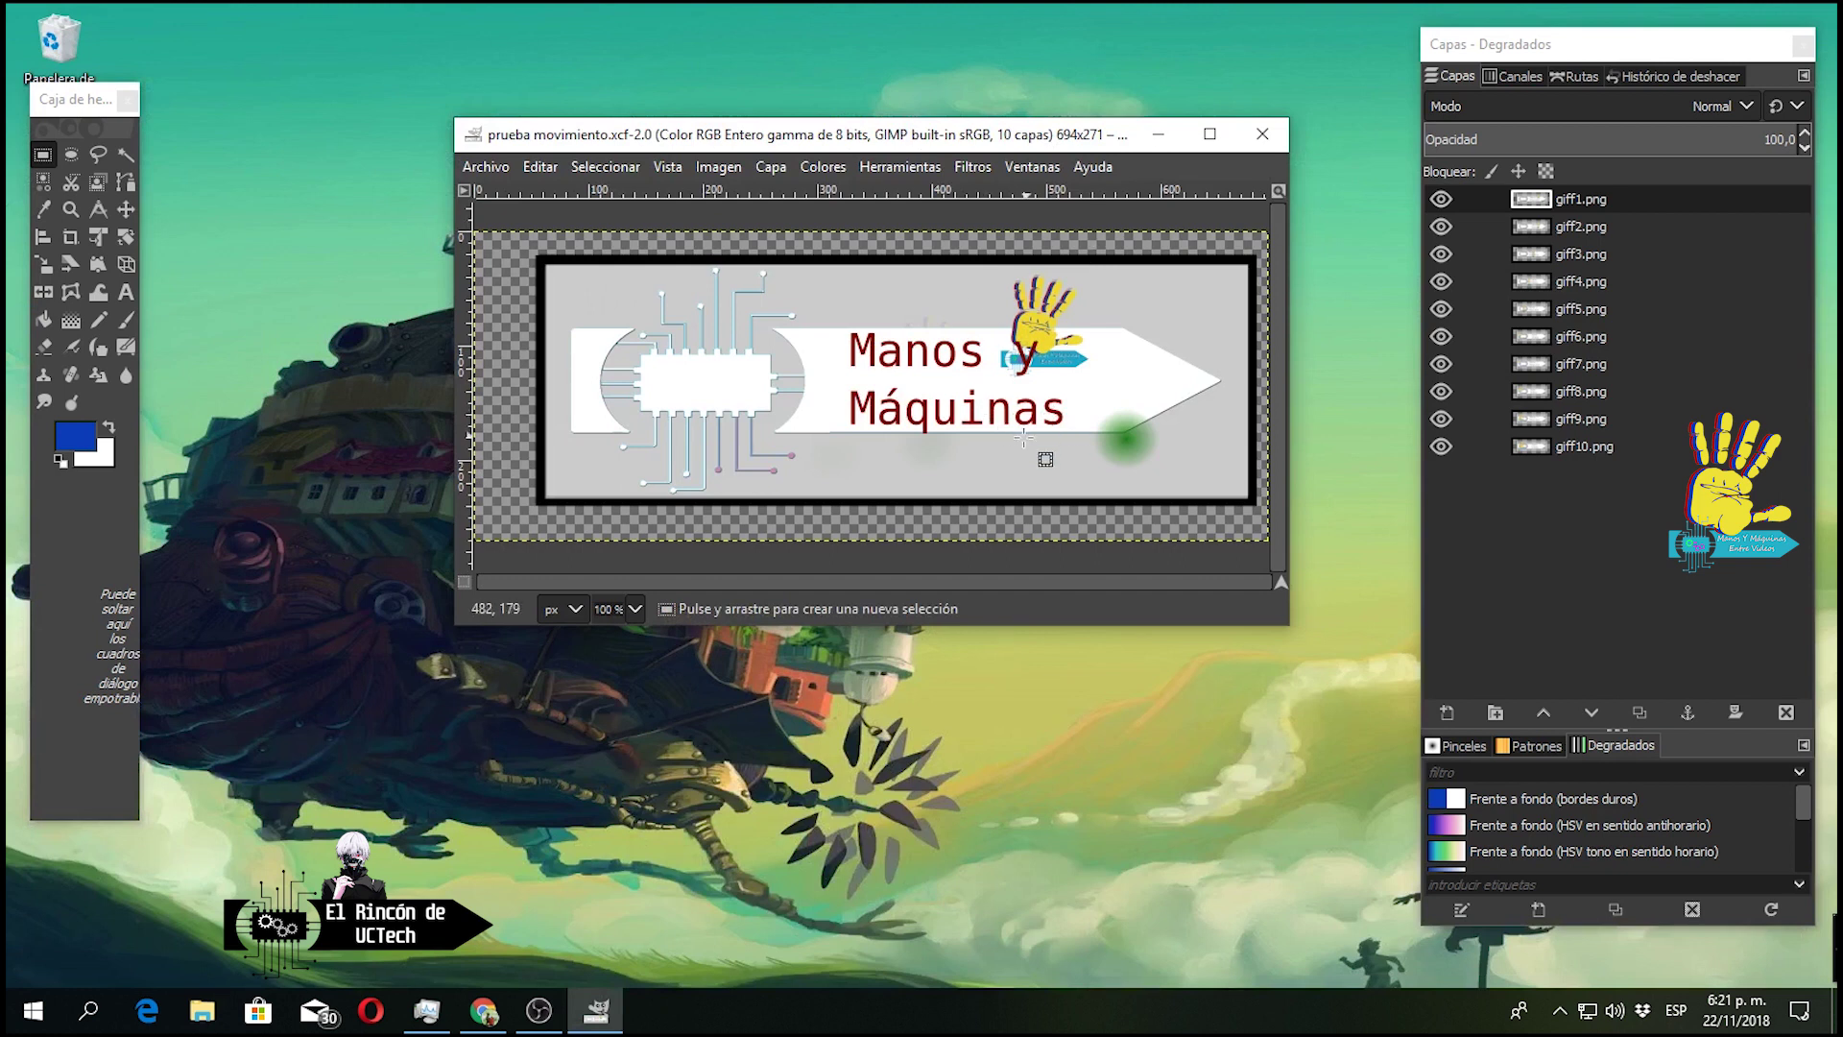